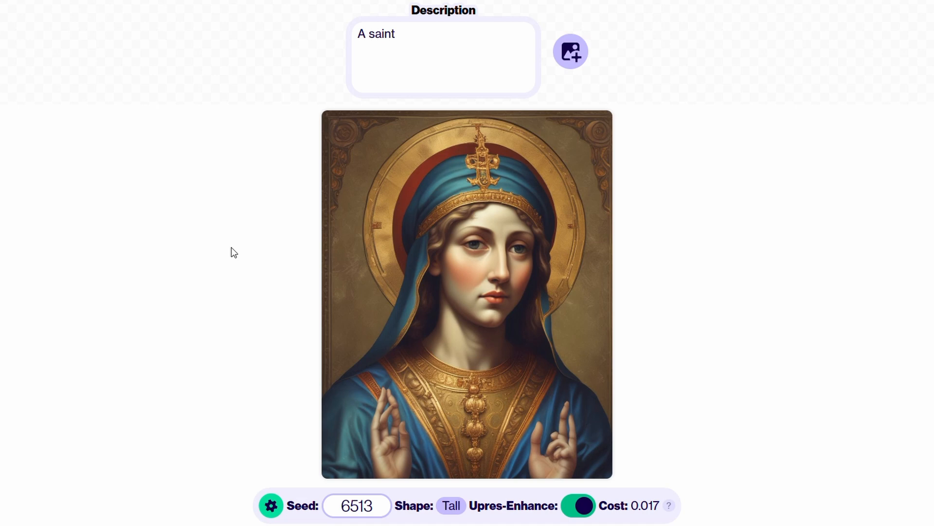
Step: Review the "A saint" description and view the generated saint image enlarged
left_click(415, 56)
left_click_drag(415, 56, 341, 27)
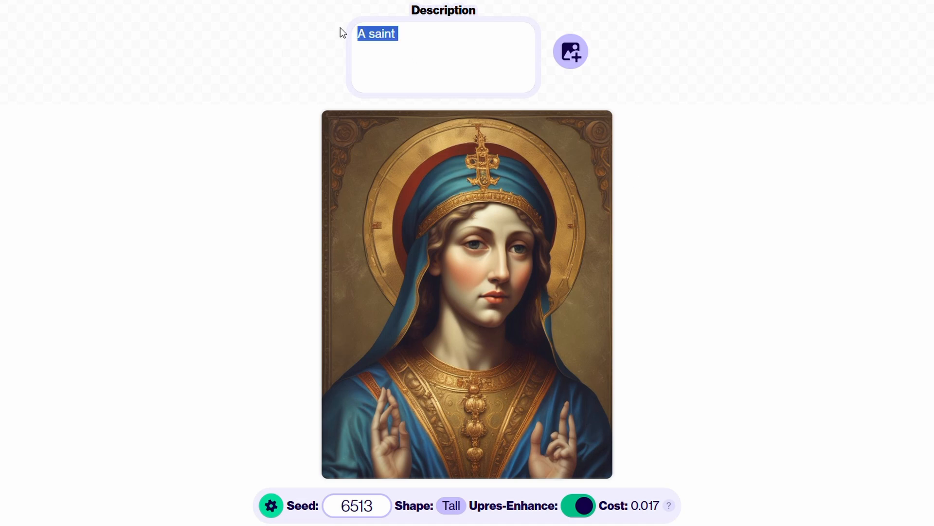
left_click(473, 52)
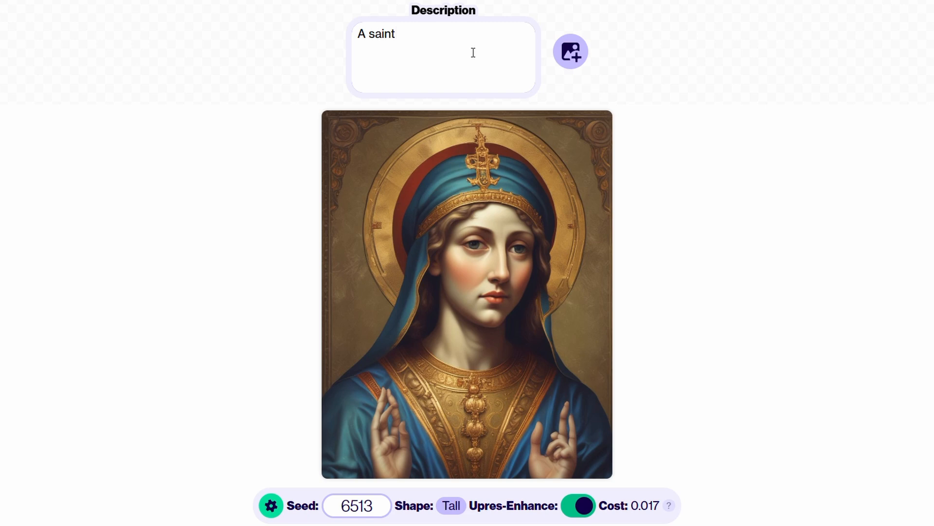
left_click(428, 332)
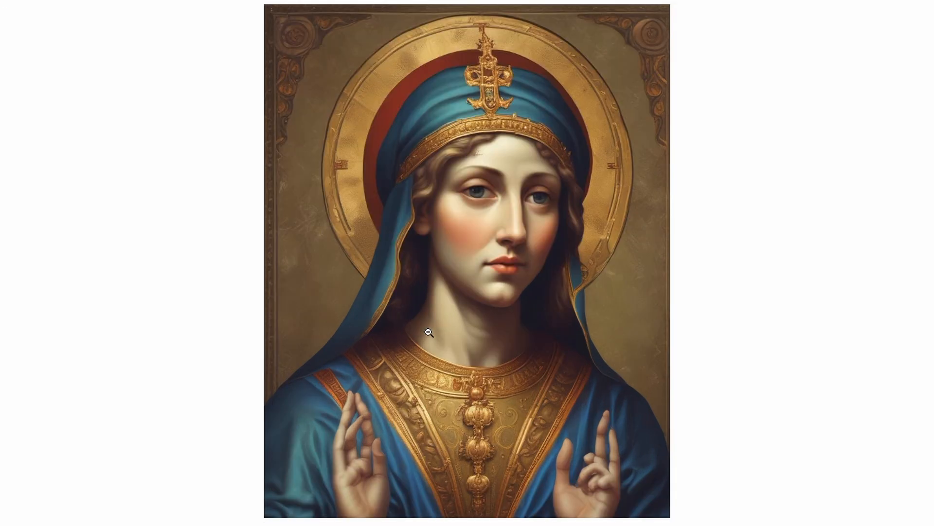
left_click(413, 168)
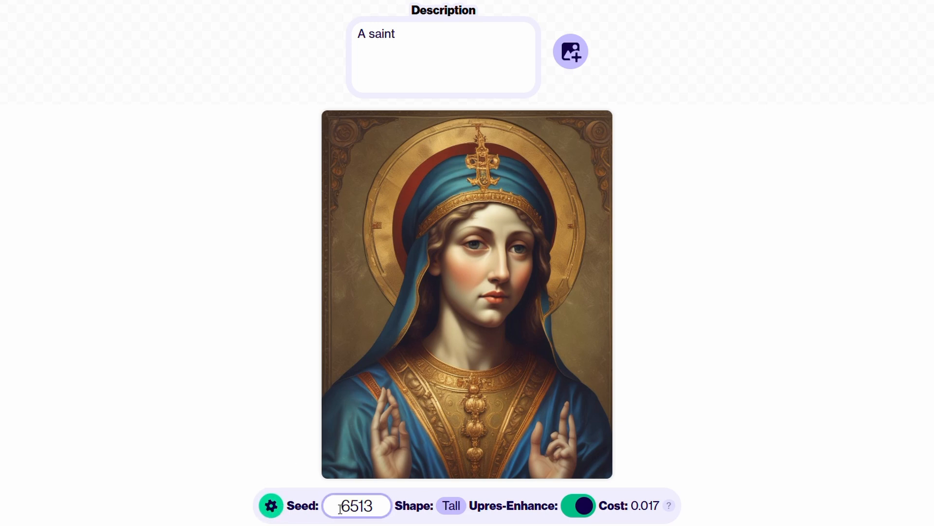
Step: Leave the generation settings and generate variations of the saint image for comparison, keeping the current one
left_click(271, 508)
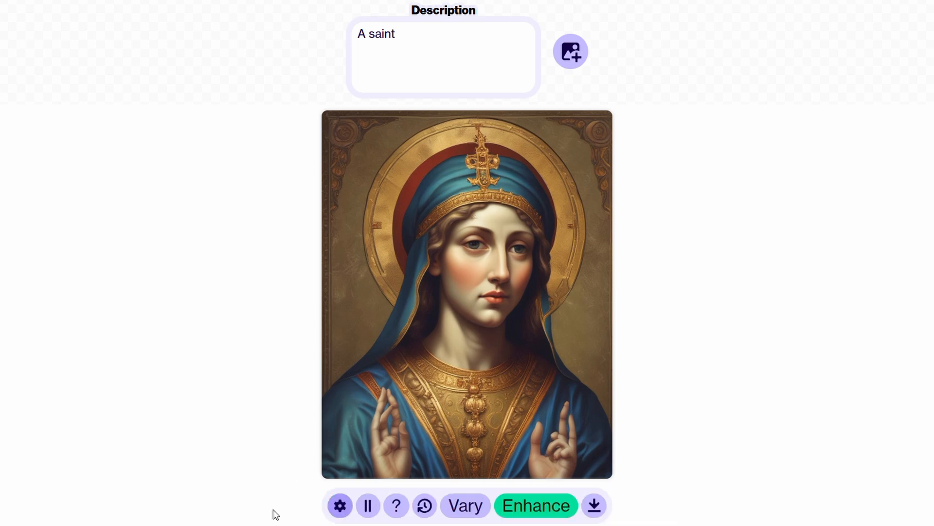
left_click(466, 509)
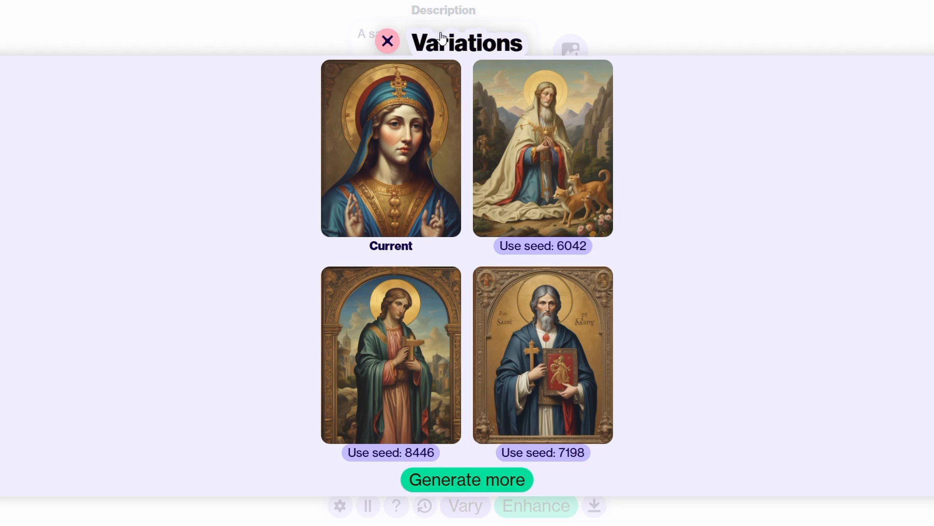
left_click(387, 41)
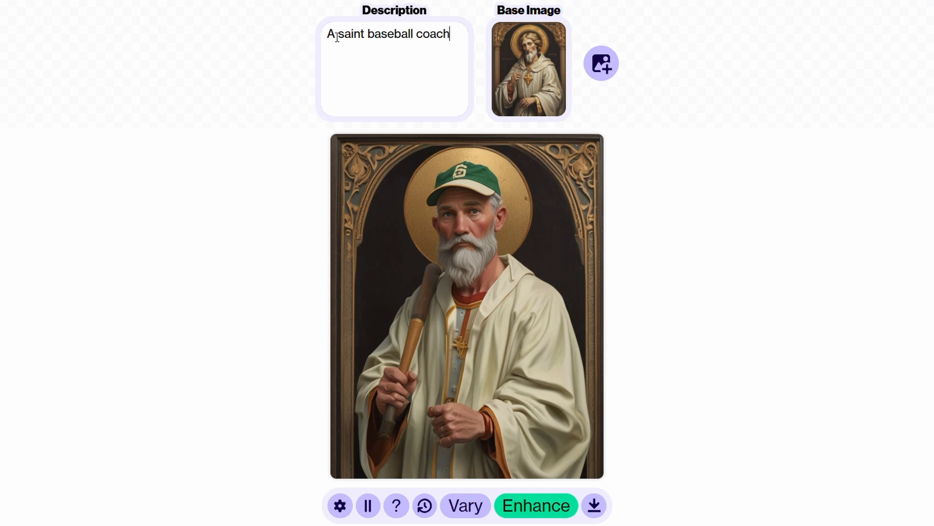
left_click_drag(337, 36, 467, 42)
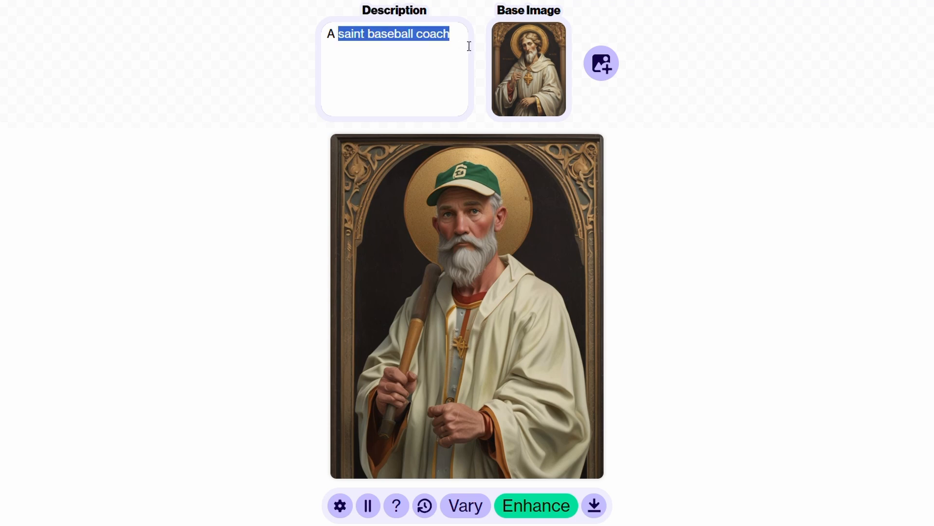
left_click(464, 40)
mouse_move(544, 43)
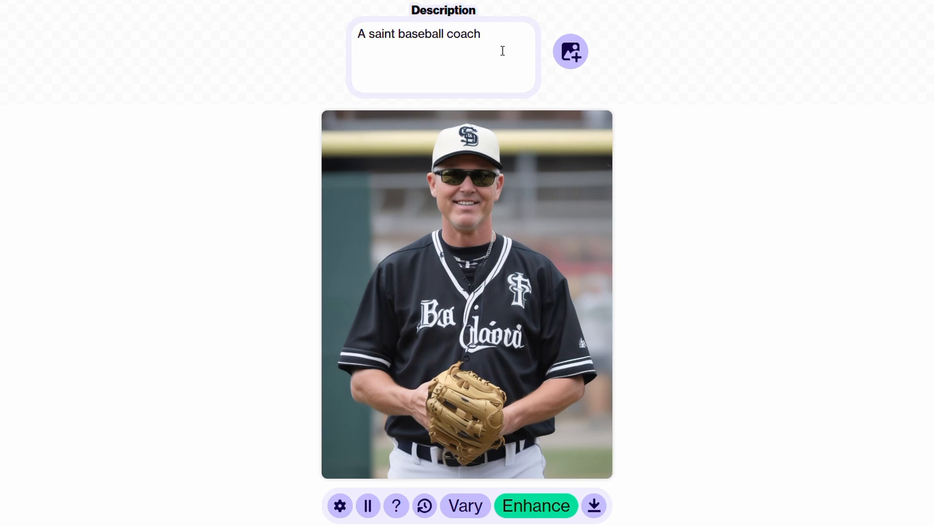
Step: Add the painting of the bearded saint in white robes as the base image for "A saint baseball coach"
left_click(574, 50)
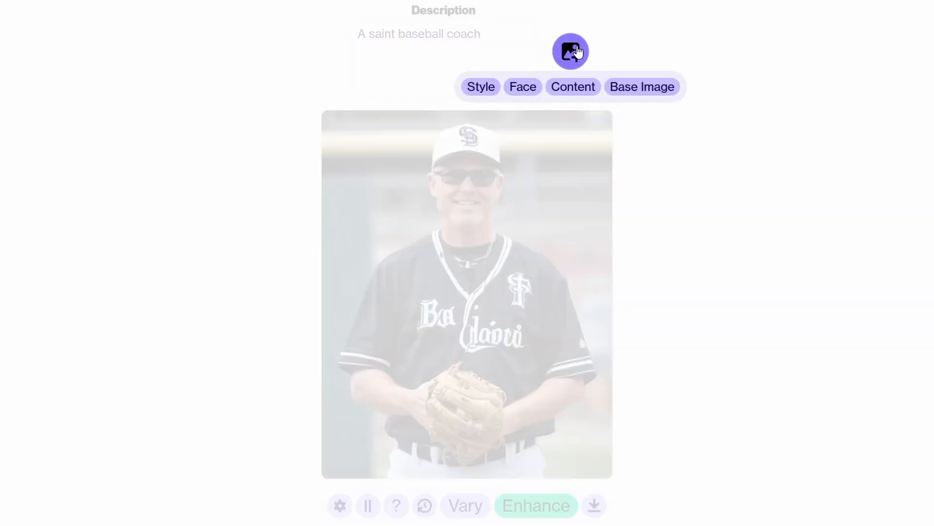
left_click(623, 90)
left_click(621, 88)
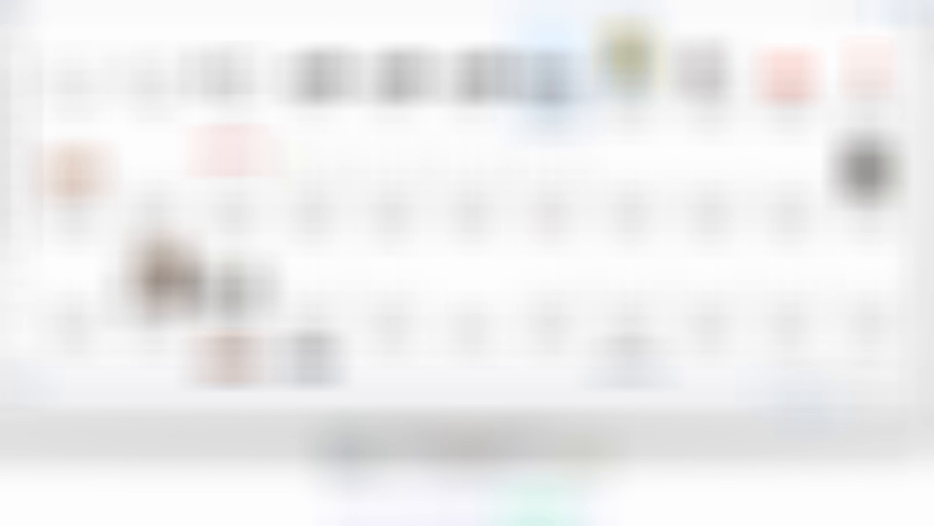
left_click_drag(930, 44, 929, 340)
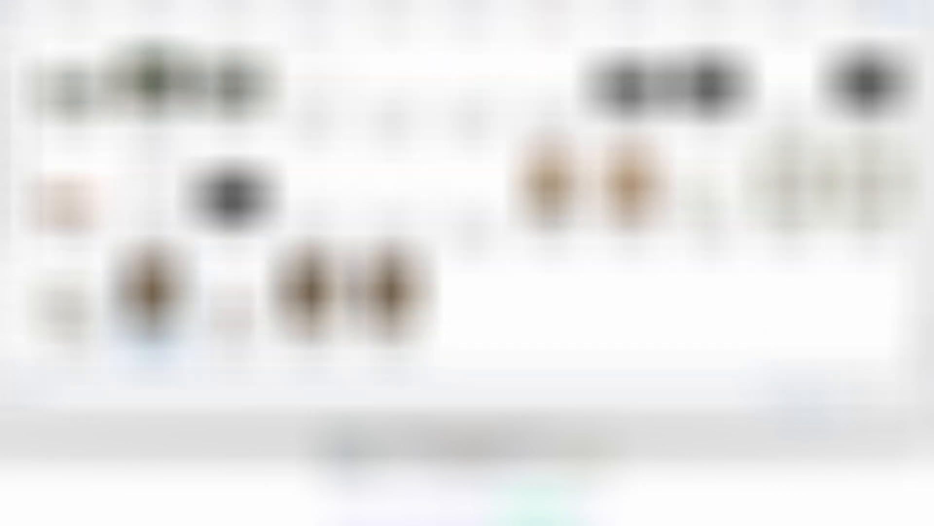
left_click(168, 280)
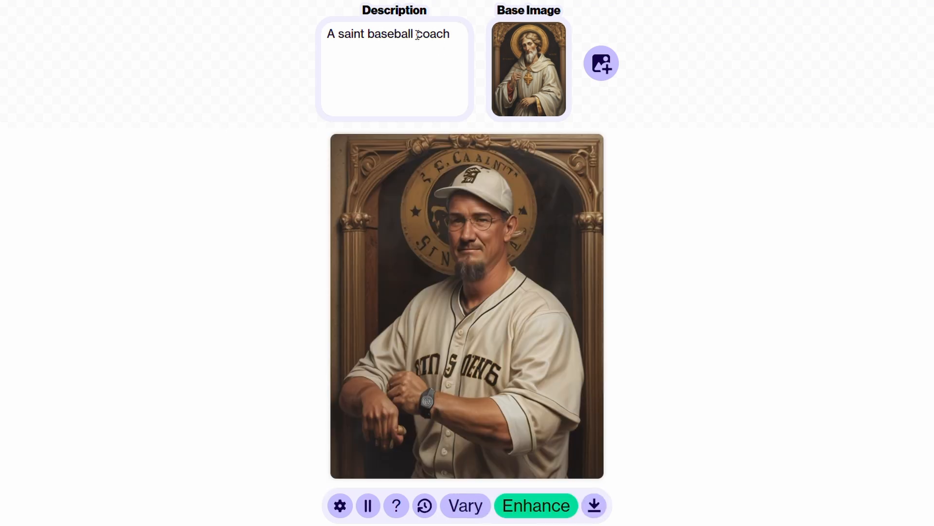
Step: Generate variations of the saint baseball coach image and use the one with seed 1975
left_click_drag(330, 33, 459, 34)
left_click(459, 34)
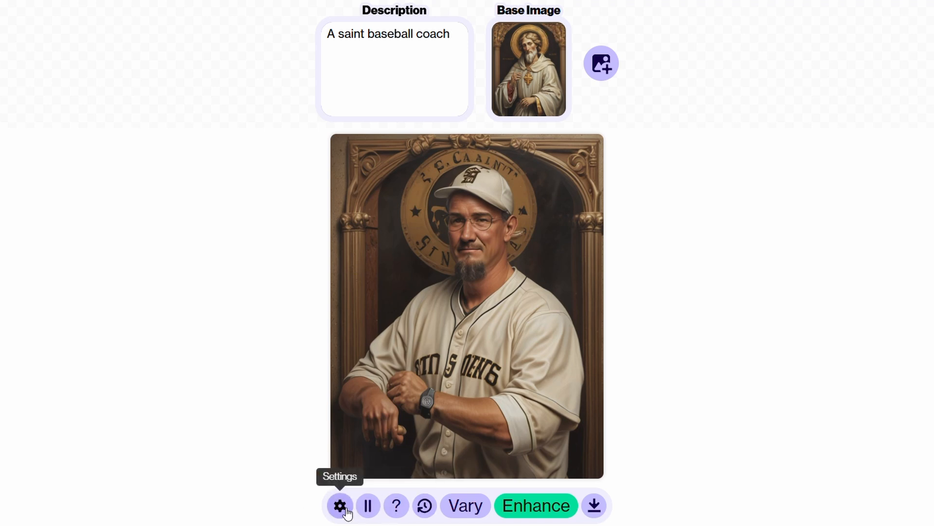
left_click(459, 505)
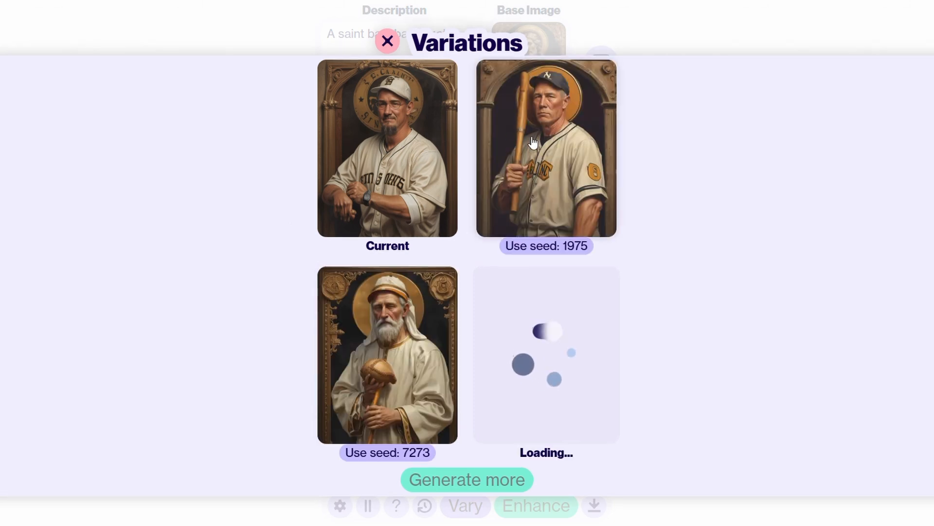
left_click(533, 143)
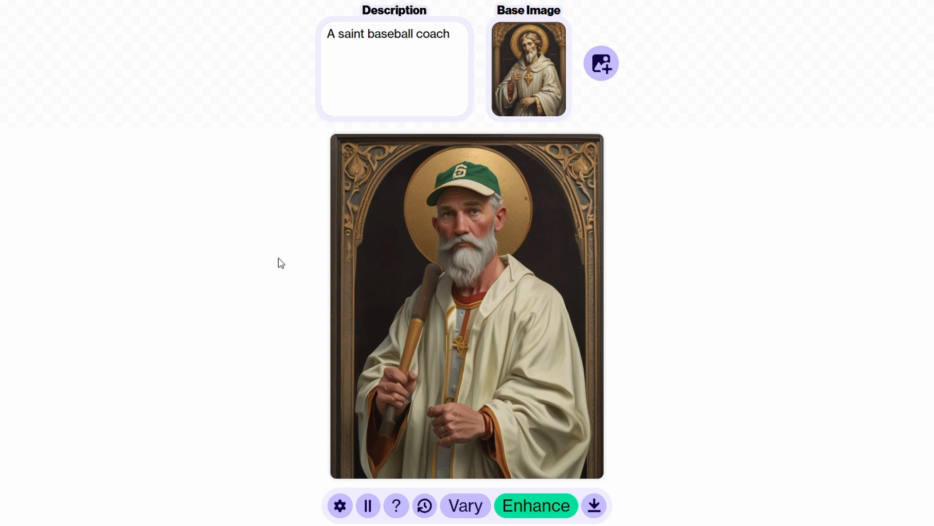
left_click(519, 270)
left_click(457, 223)
right_click(483, 280)
left_click(146, 270)
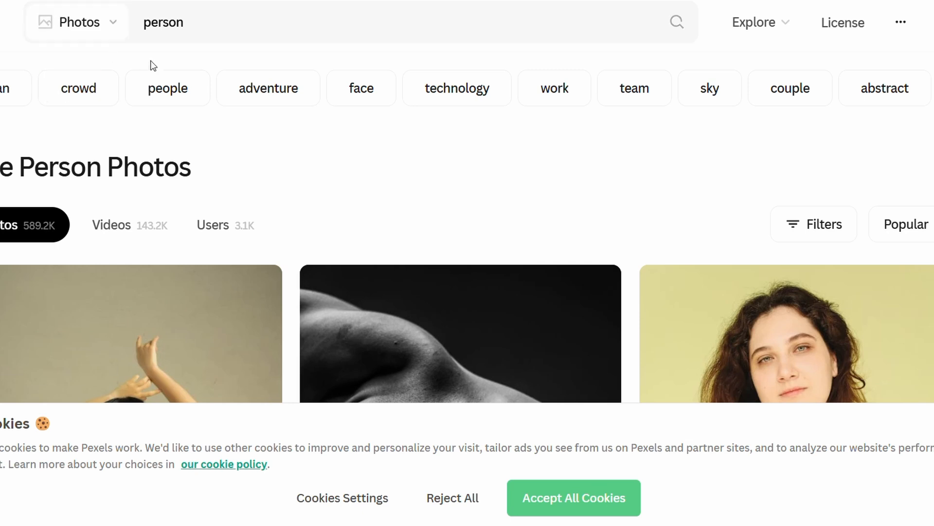
Step: Browse the Pexels "person" photos and choose the portrait of the smiling man in the green T-shirt
left_click(217, 22)
left_click_drag(216, 22, 141, 24)
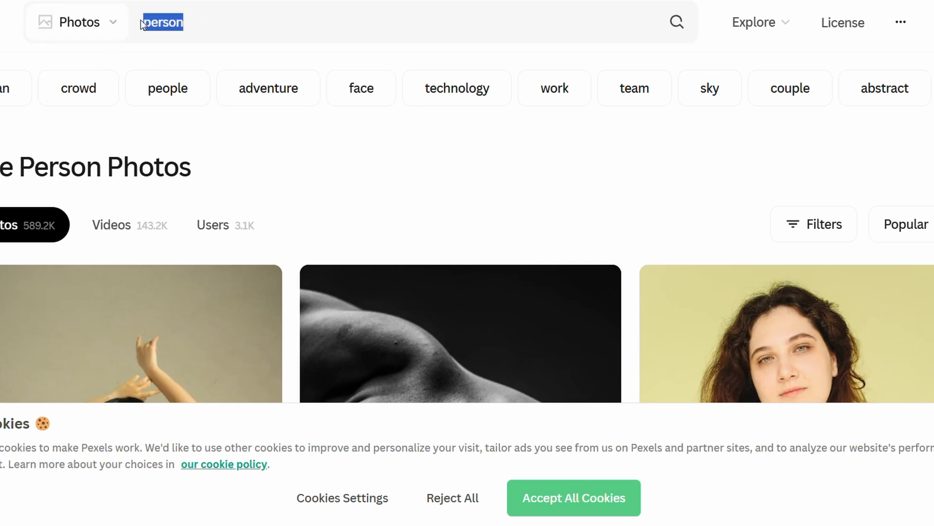
left_click(342, 158)
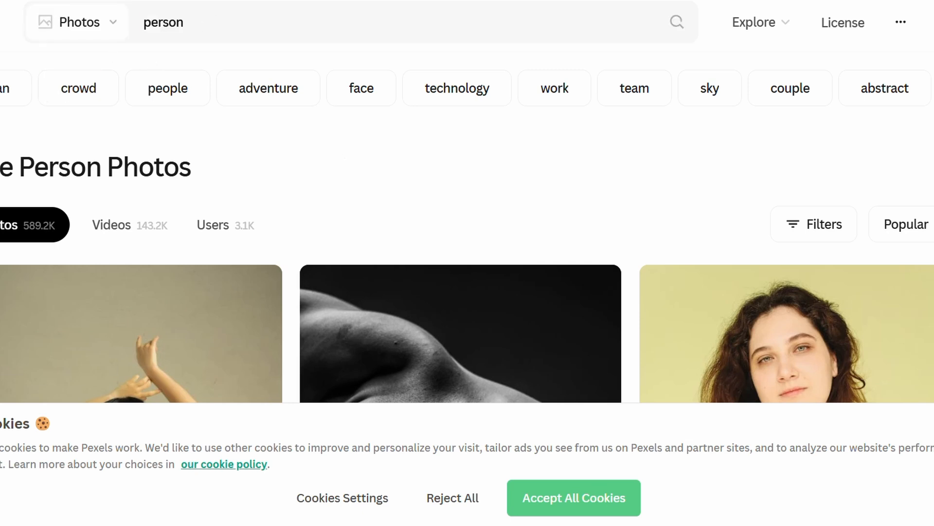
scroll(467, 243, "down", 6)
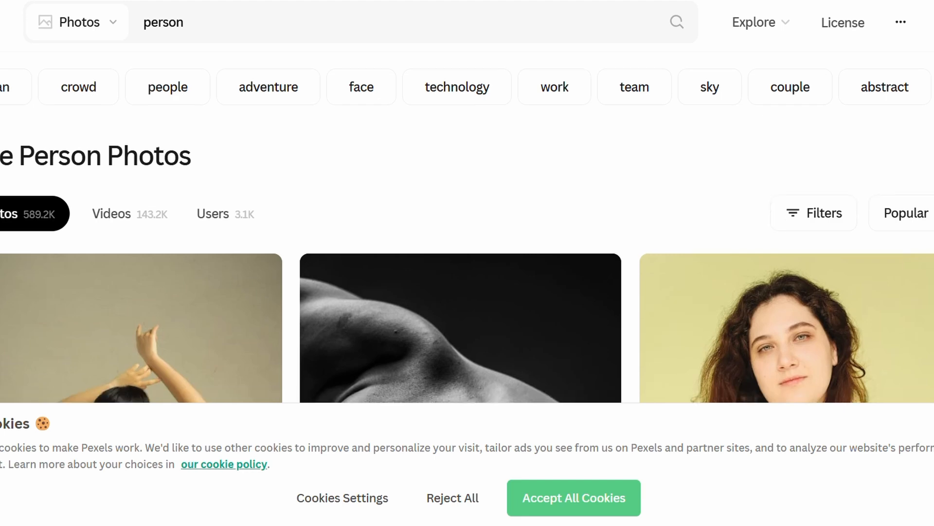
scroll(779, 210, "down", 6)
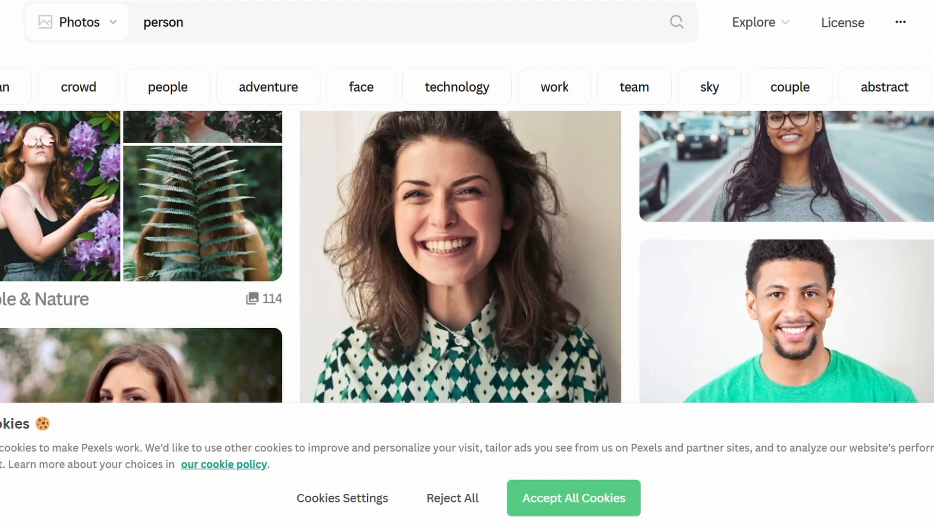
left_click(774, 205)
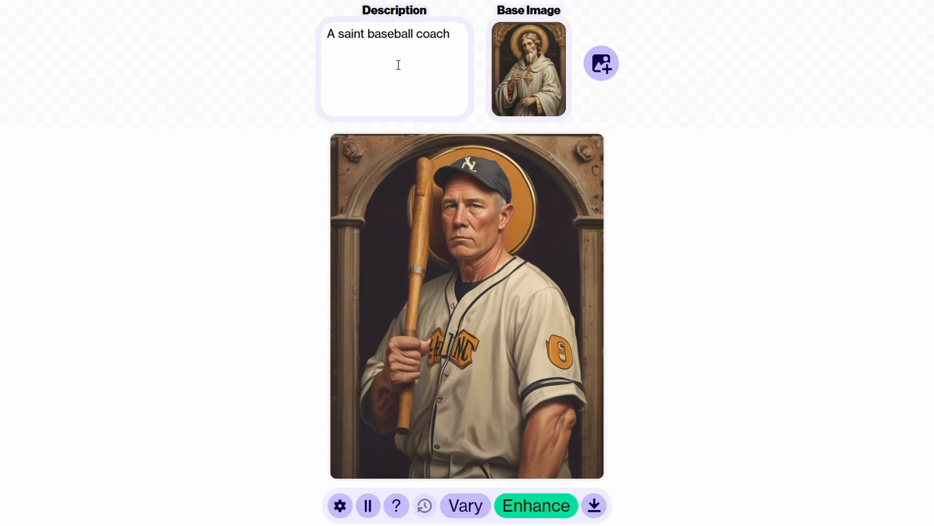
Step: In the AI image generator, add the portrait of the smiling man in the green T-shirt as a Face image
left_click_drag(334, 34, 483, 35)
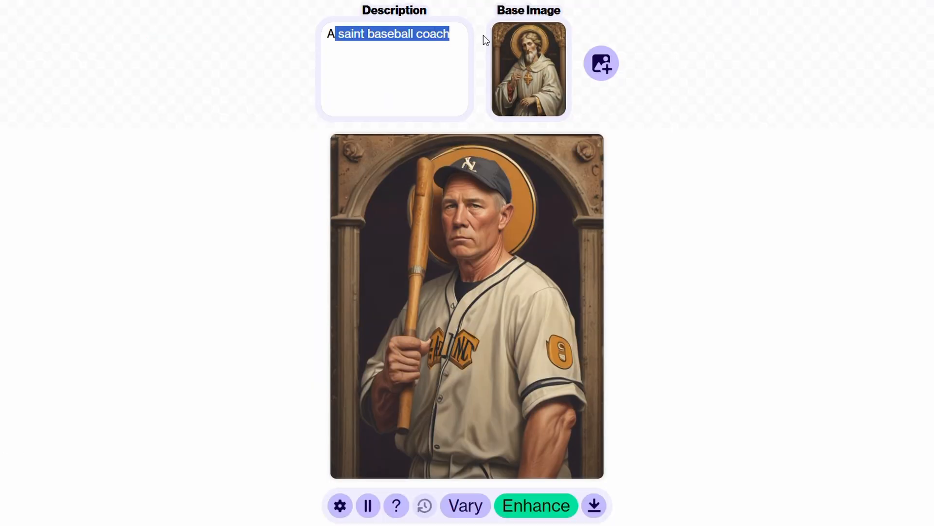
left_click(483, 35)
mouse_move(530, 66)
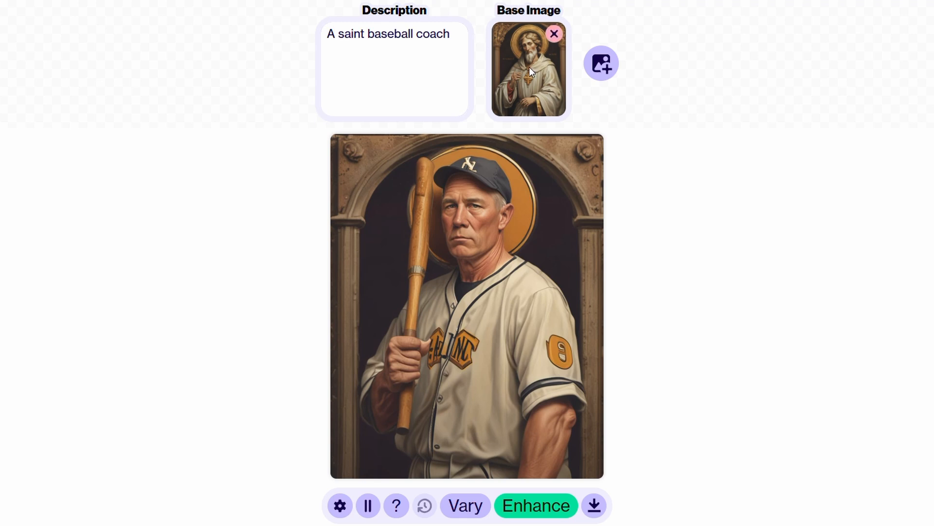
left_click(603, 68)
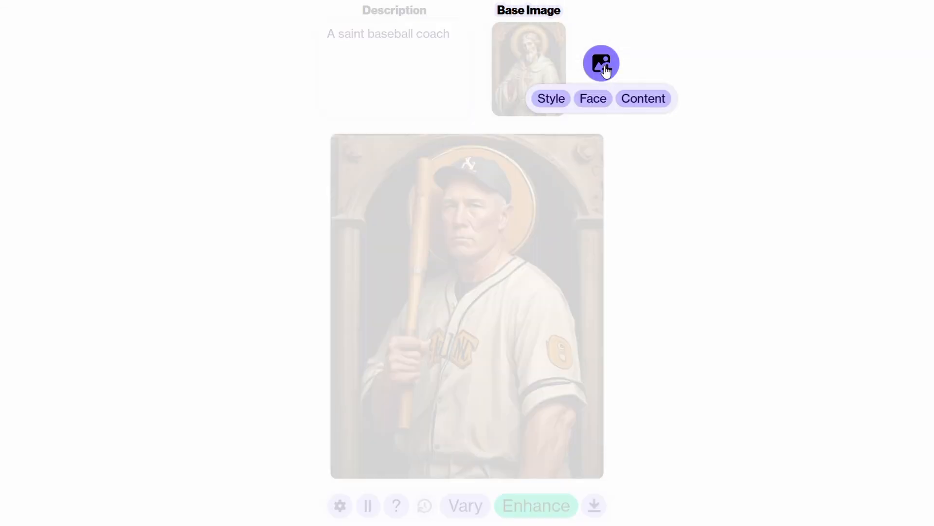
left_click(601, 107)
left_click(621, 101)
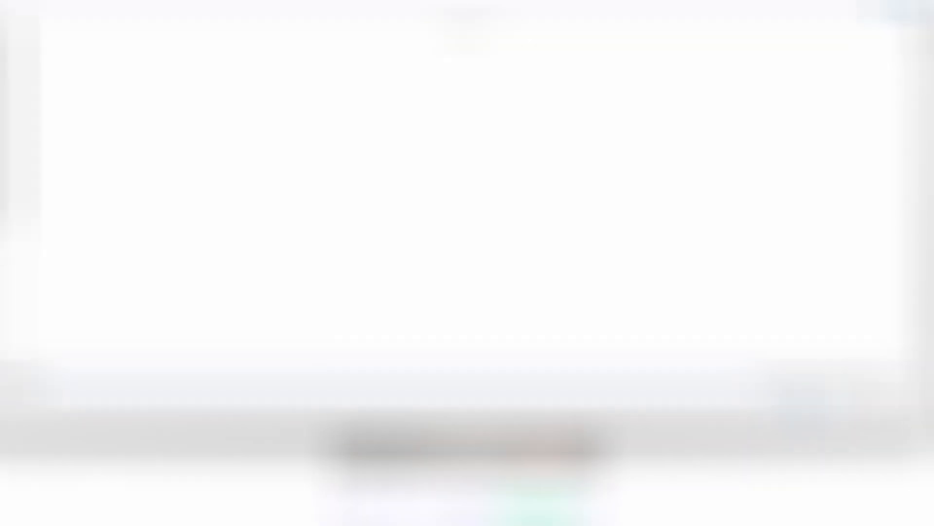
left_click(10, 89)
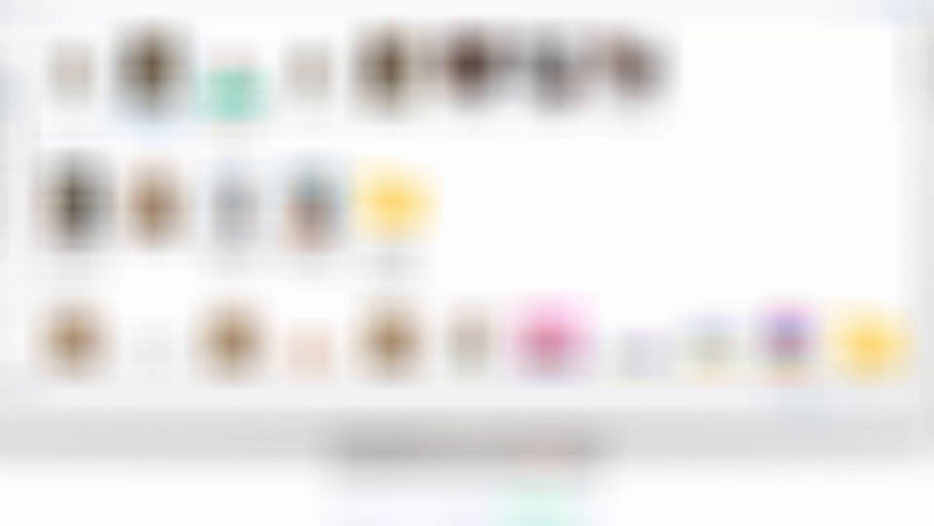
double_click(233, 83)
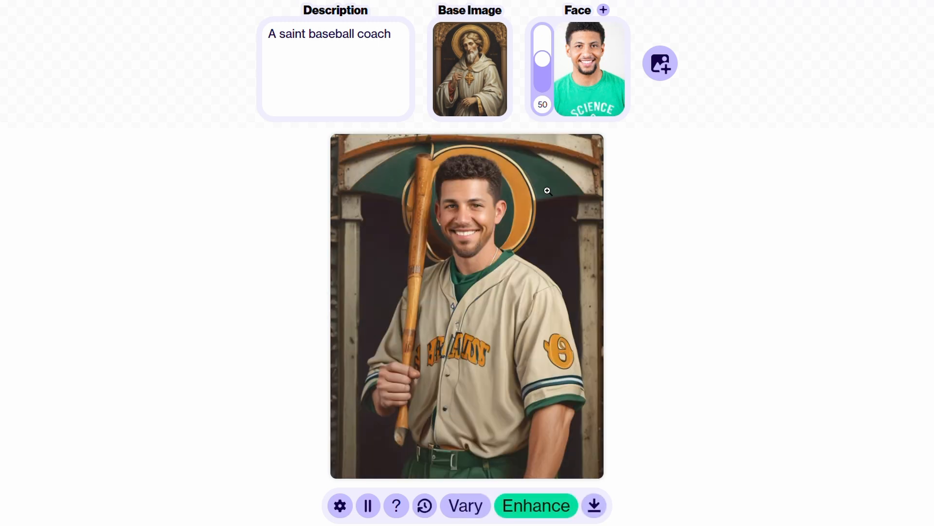
Step: Start painting the face image's area of influence over the saint's head
mouse_move(606, 68)
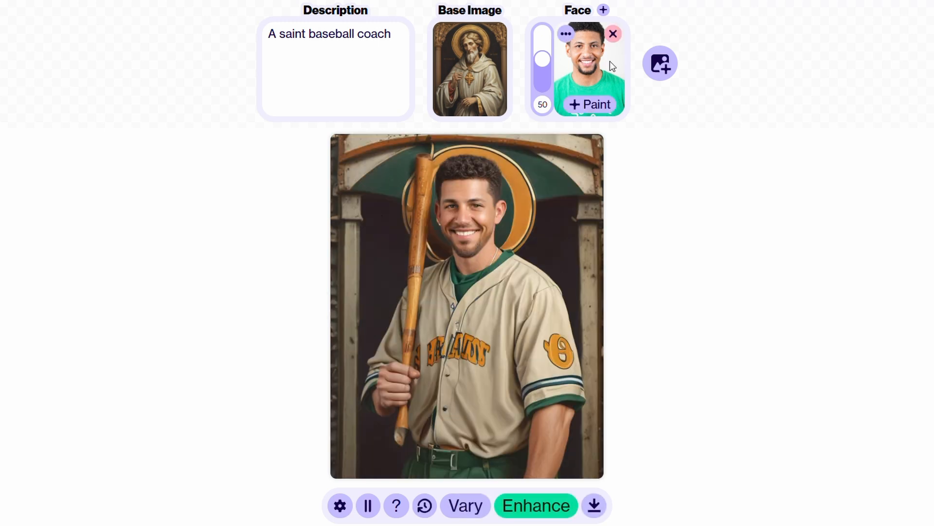
left_click(576, 113)
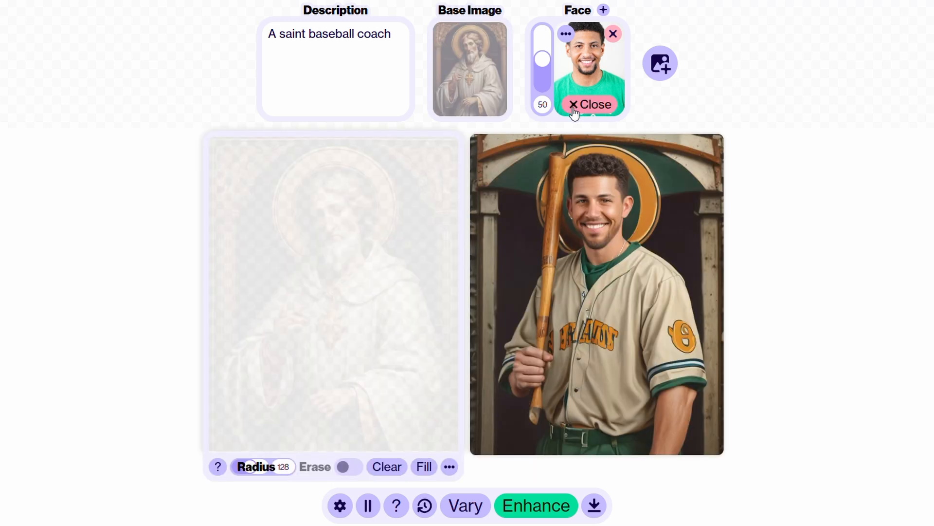
mouse_move(333, 198)
left_mouse_down()
mouse_move(330, 240)
mouse_move(339, 205)
left_mouse_up()
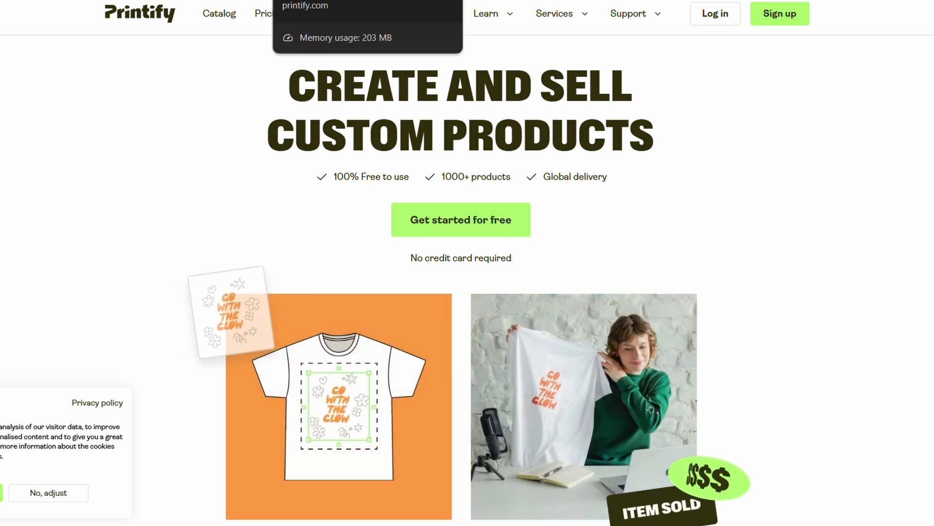
Step: Open the product catalog on Printify, search it for "candle" and browse the candle products
left_click(208, 14)
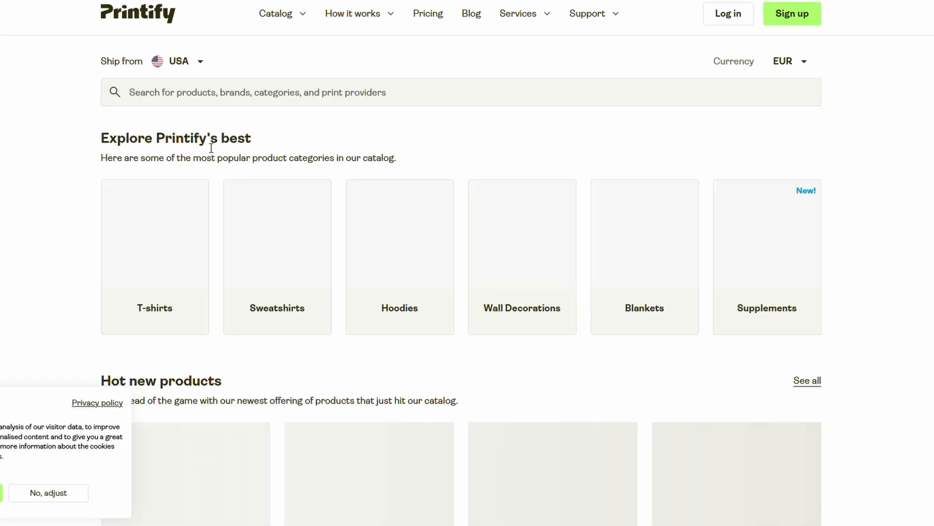
left_click(209, 90)
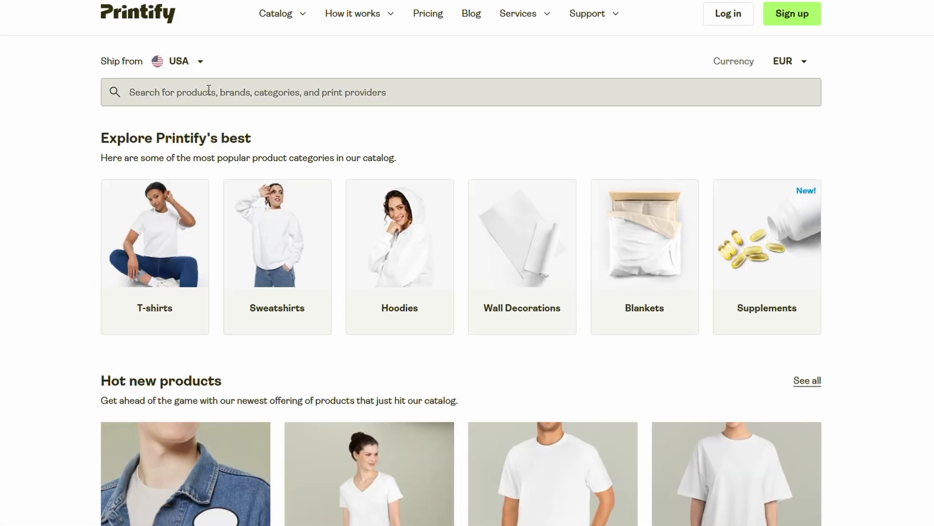
type("candle")
key("Return")
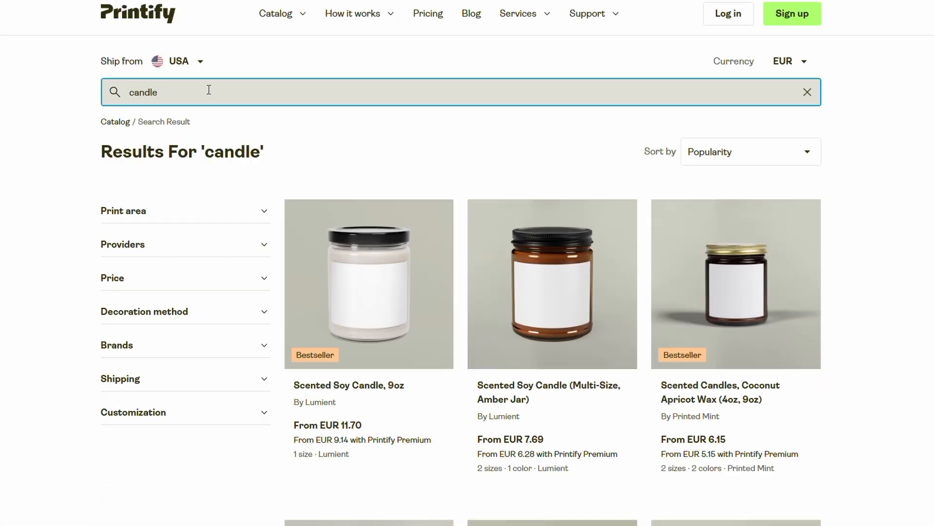
scroll(204, 87, "down", 7)
scroll(209, 94, "down", 5)
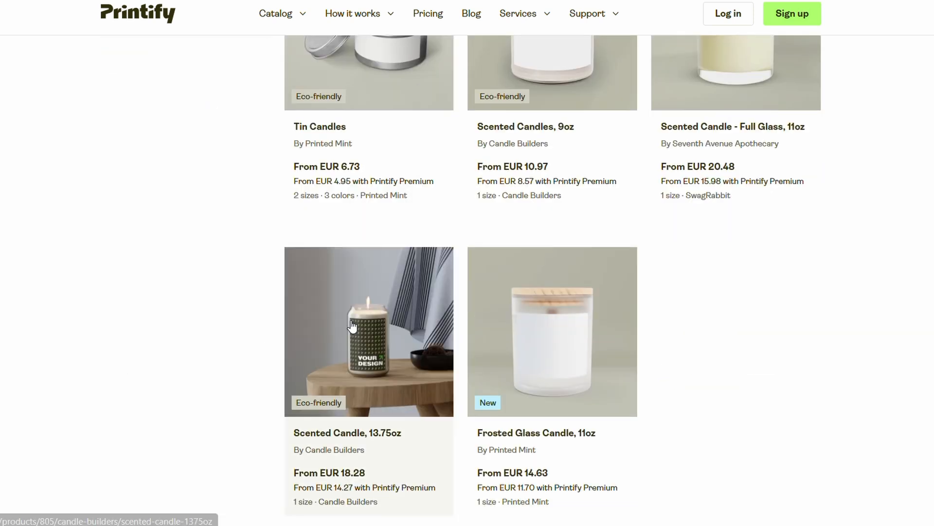
Step: Open the Scented Candle, 13.75oz, start designing it with Candle Builders, skip the introductory tour and show the product information
left_click(353, 326)
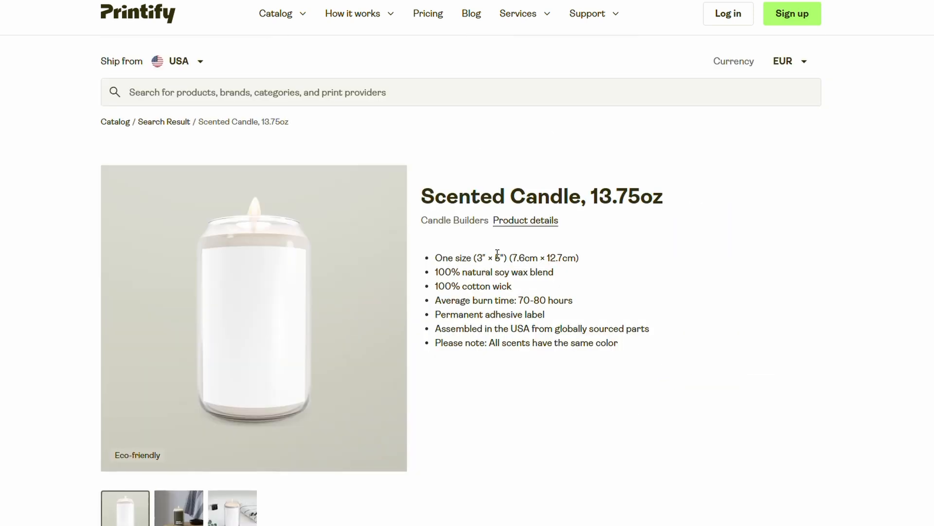
scroll(502, 255, "down", 3)
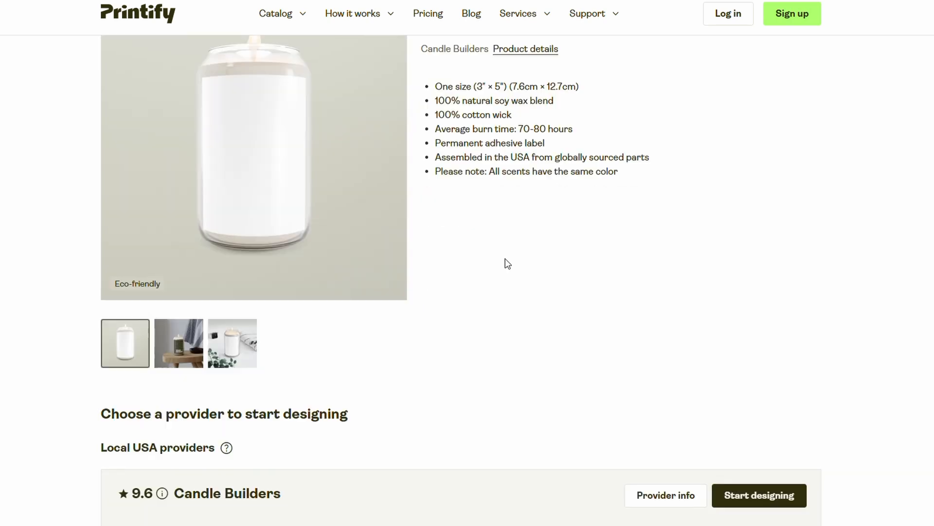
left_click(744, 495)
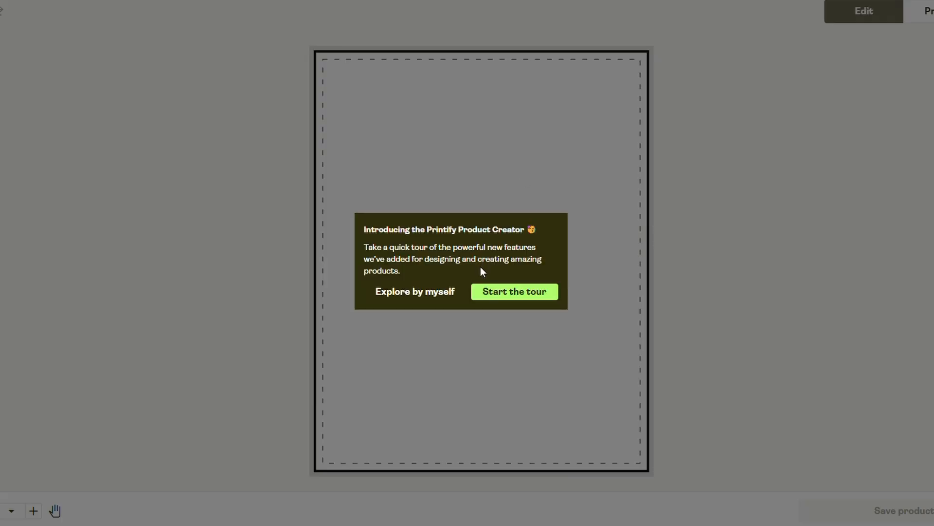
left_click(438, 294)
left_click(48, 462)
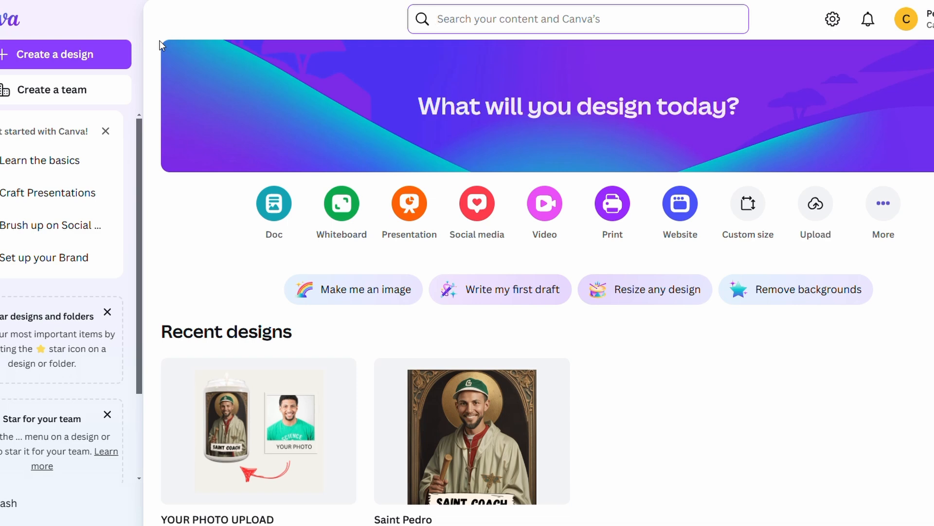
Step: Switch to Canva and create a new custom-size design of 900 × 1125 px
left_click(60, 55)
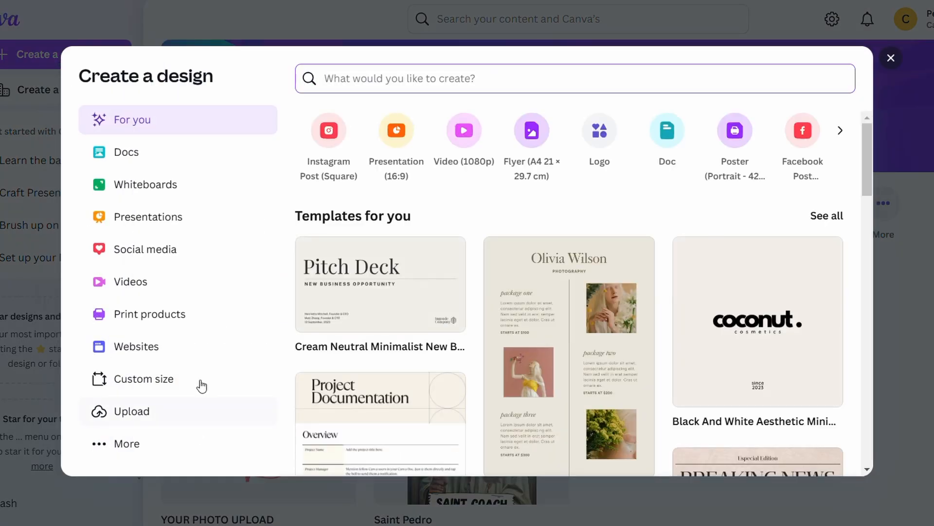
left_click(180, 385)
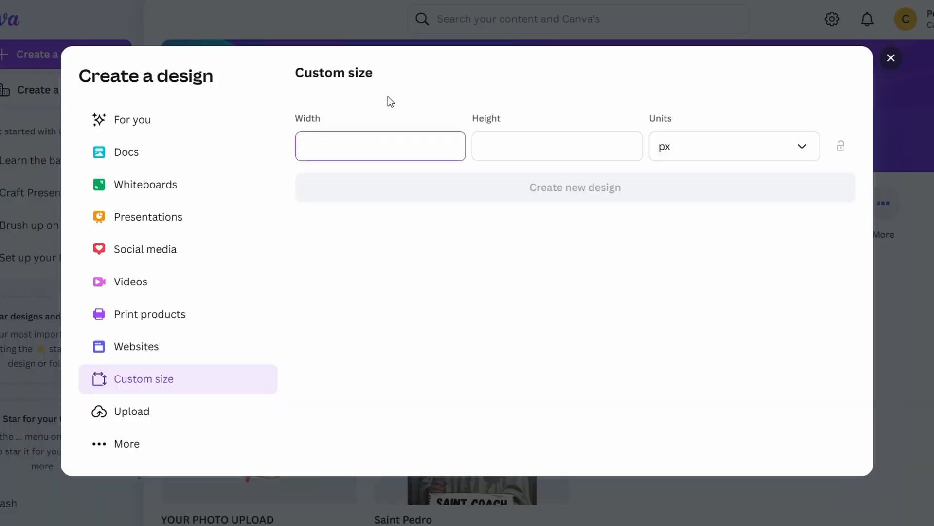
type("900")
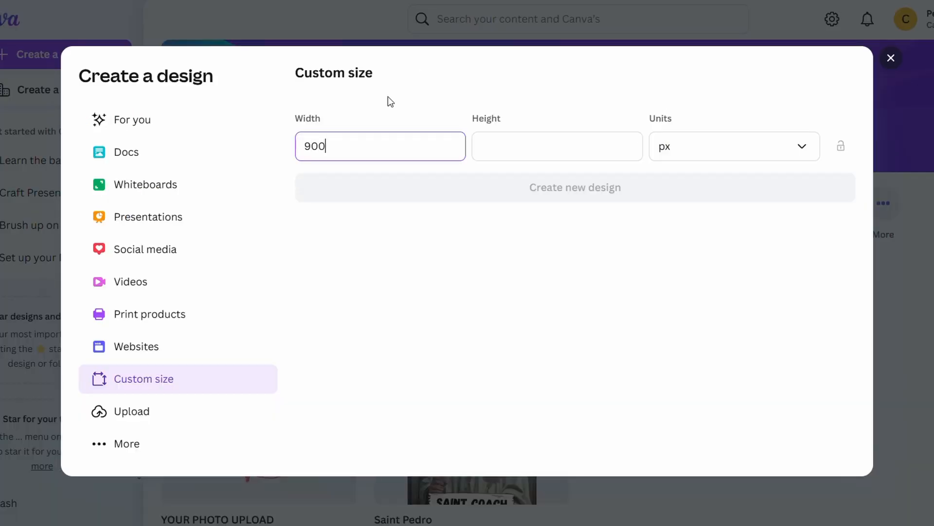
left_click(500, 149)
type("1125")
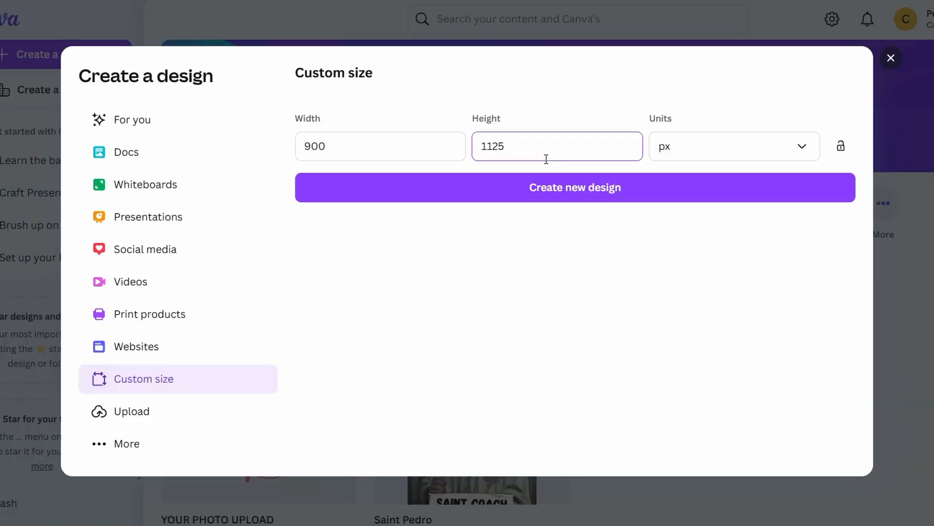
left_click(547, 192)
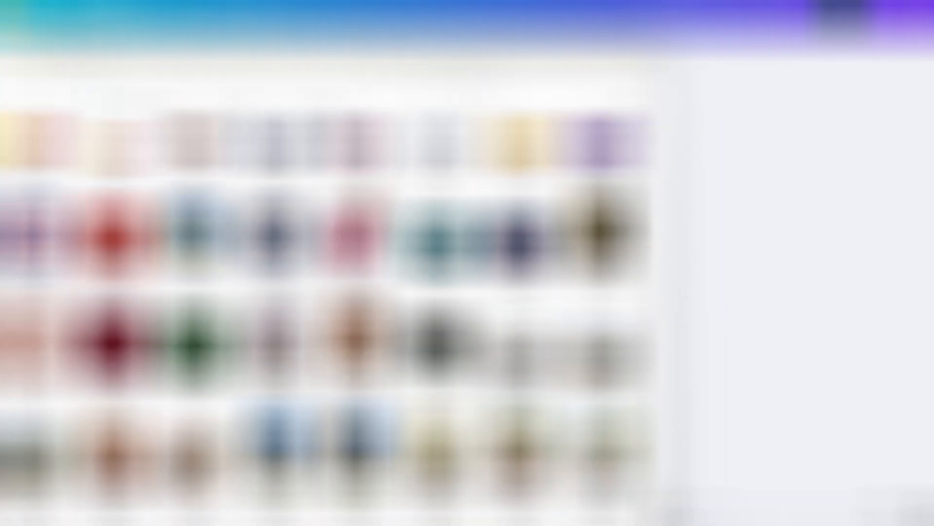
Step: Find the baseball saint portrait among the image files on the computer and bring it into the Canva design
scroll(292, 263, "down", 10)
scroll(292, 263, "down", 3)
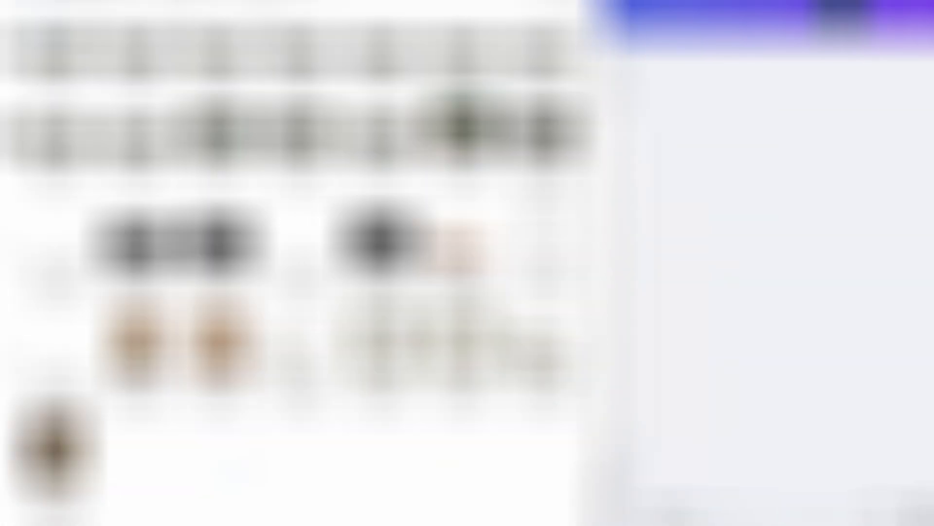
left_click(56, 467)
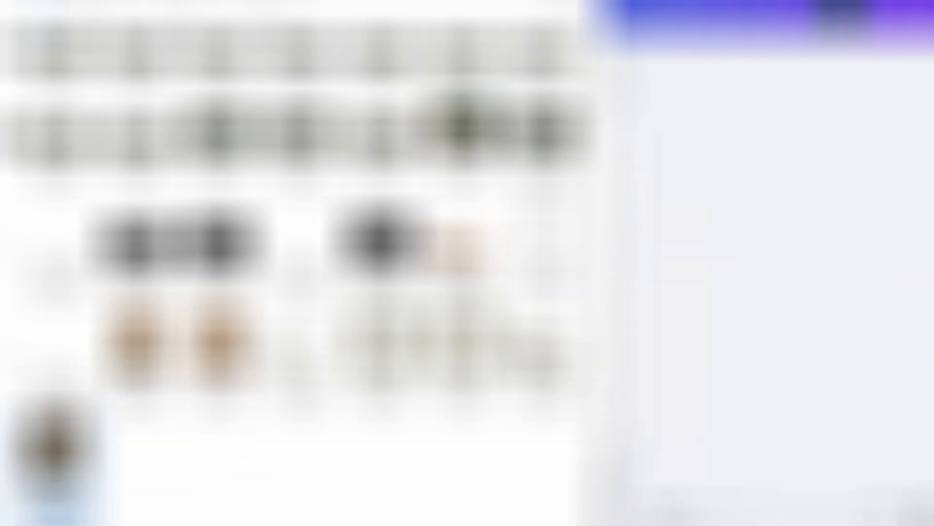
left_click_drag(194, 5, 102, 3)
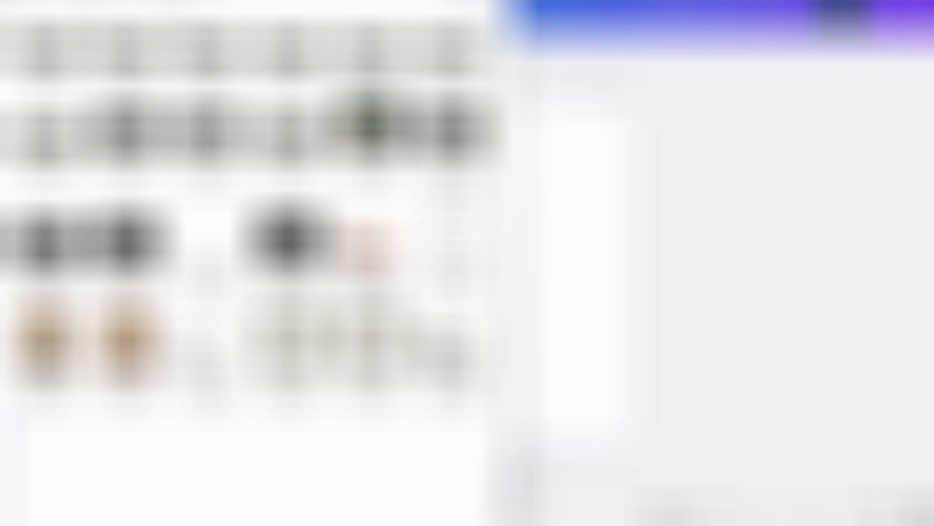
left_click_drag(44, 341, 529, 256)
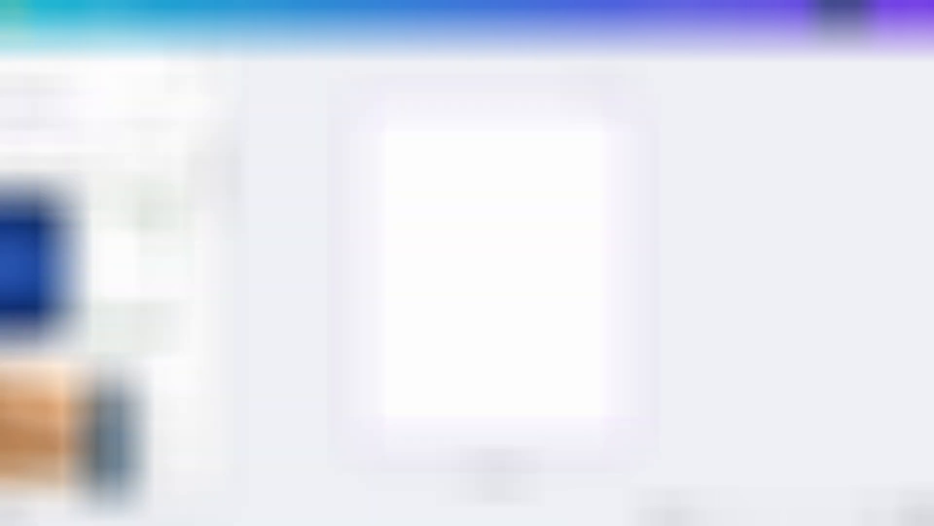
Step: Align the saint portrait with the page's upper-left corner, enlarge it to cover the whole page and fine-tune its position
left_click_drag(475, 233, 426, 171)
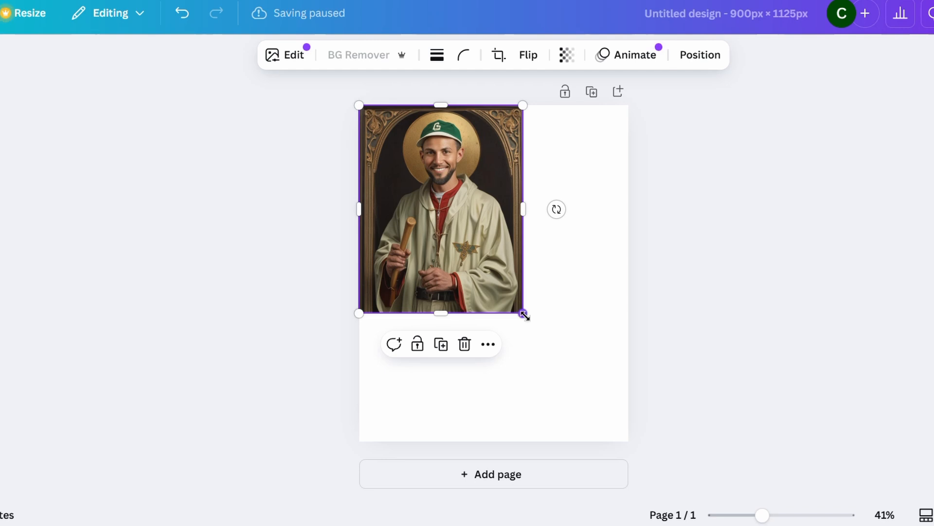
left_click_drag(522, 313, 664, 426)
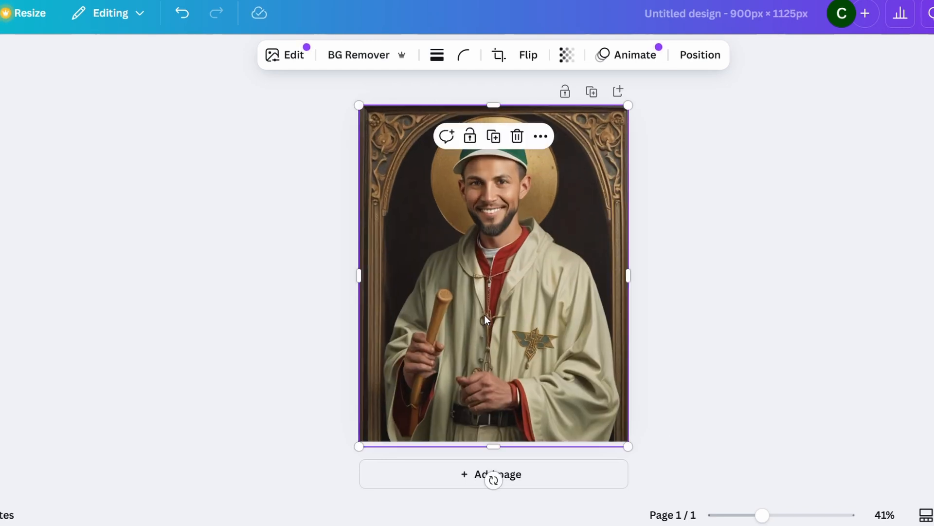
left_click_drag(483, 314, 484, 313)
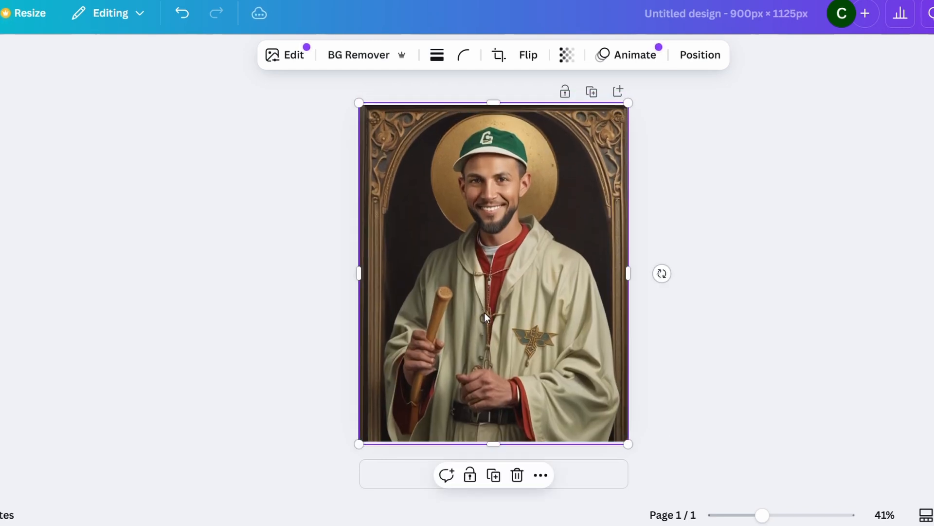
left_click(748, 213)
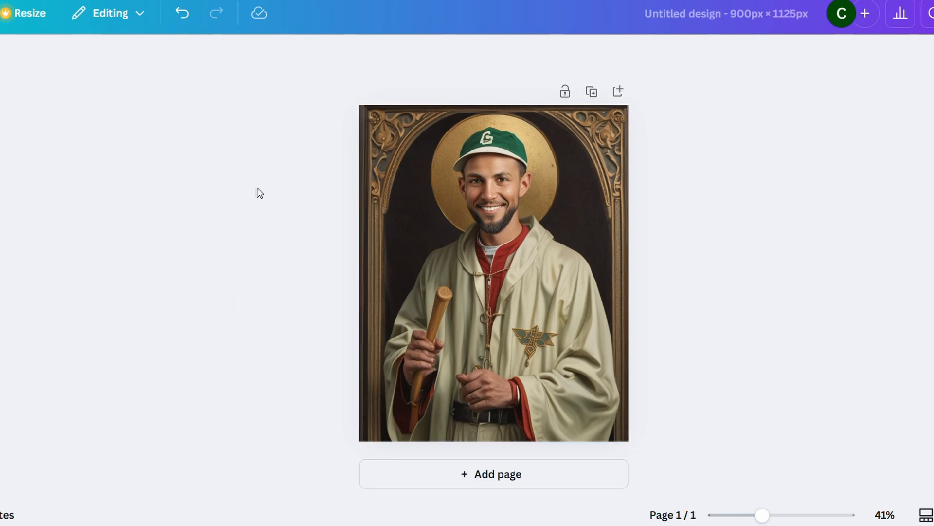
Step: Search the graphics for "banner", add the beige rough-edged banner, enlarge it and place it across the lower part of the portrait
mouse_move(0, 117)
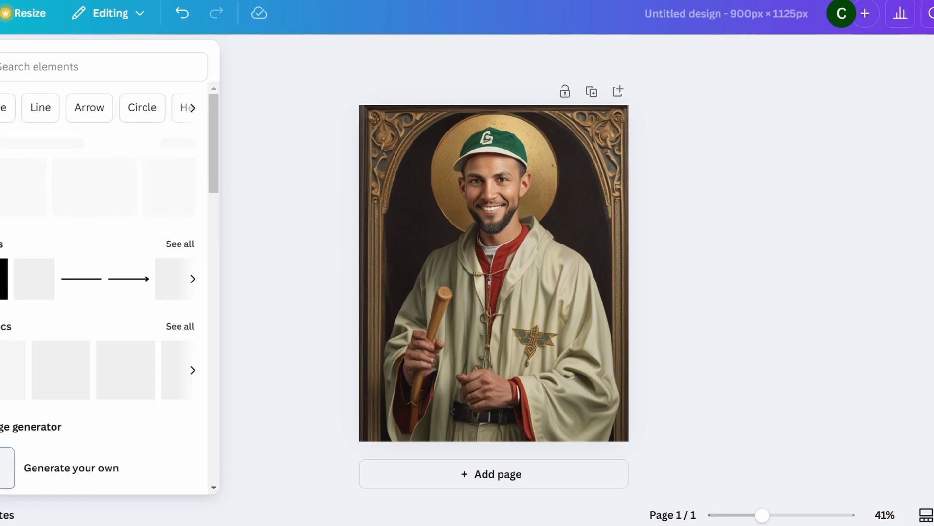
left_click(37, 70)
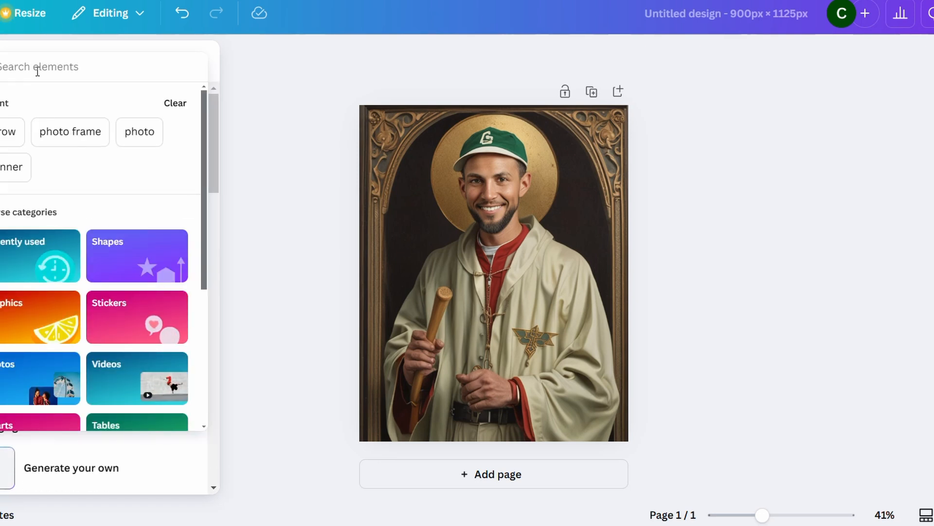
type("banner")
key("Return")
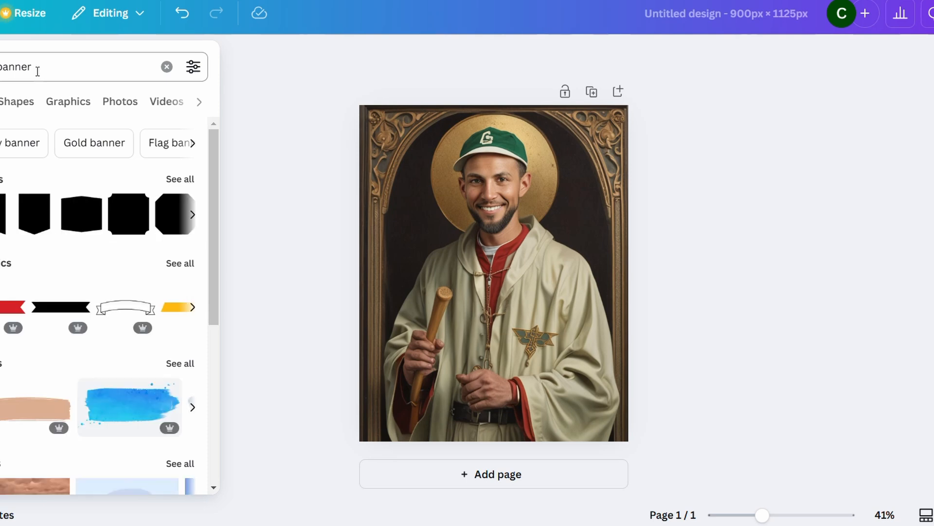
left_click(185, 269)
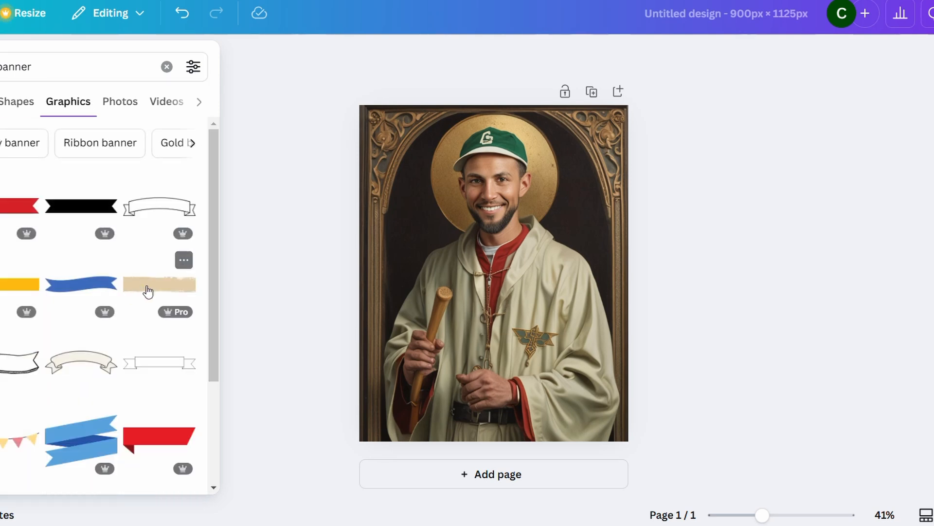
left_click_drag(148, 292, 401, 343)
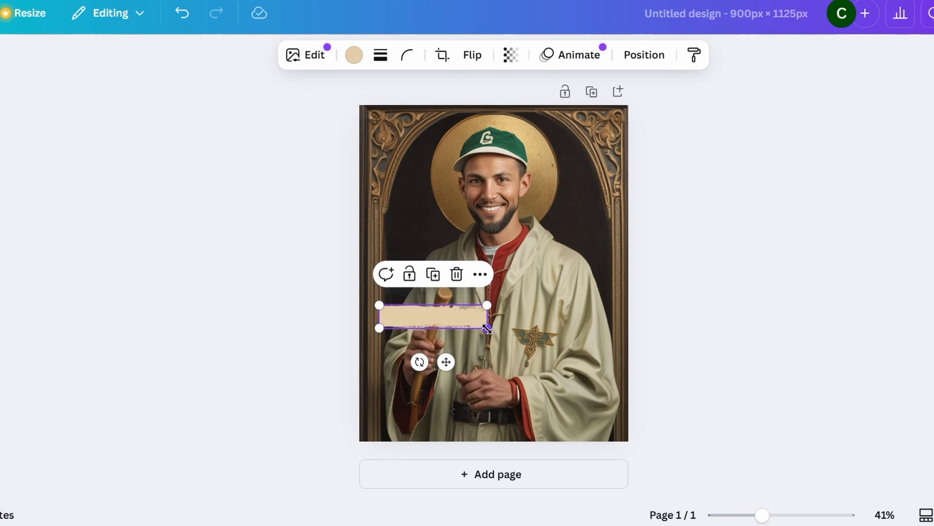
left_click_drag(487, 328, 594, 347)
left_click_drag(529, 342, 535, 404)
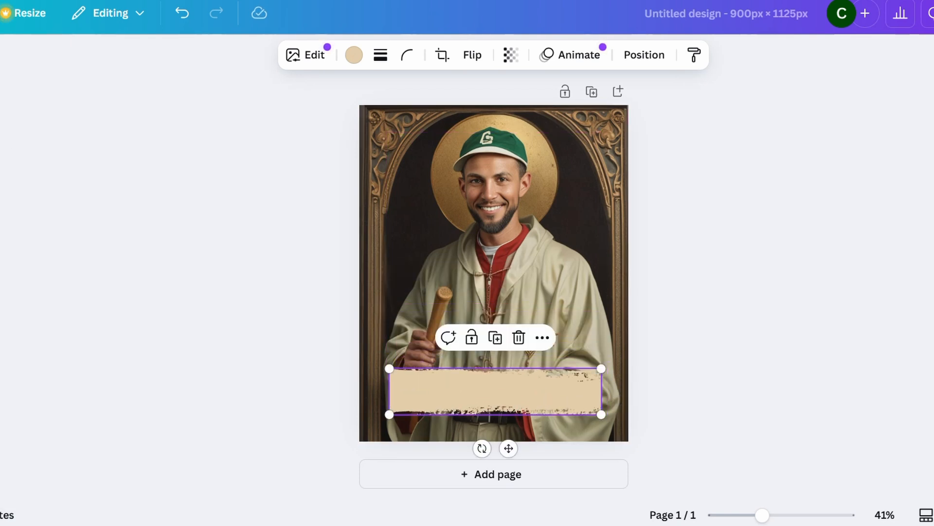
Step: Add a text box reading "SAINT COACH" to the design
left_click(1, 161)
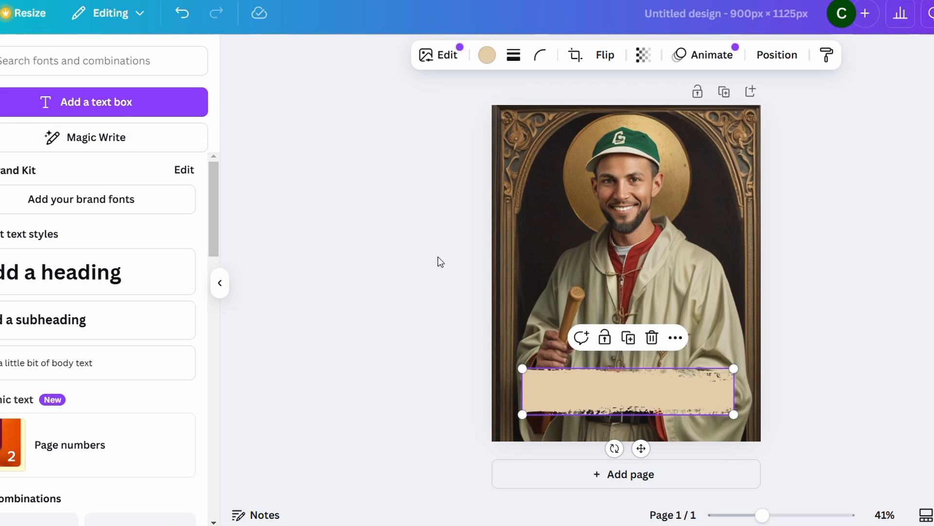
left_click(43, 104)
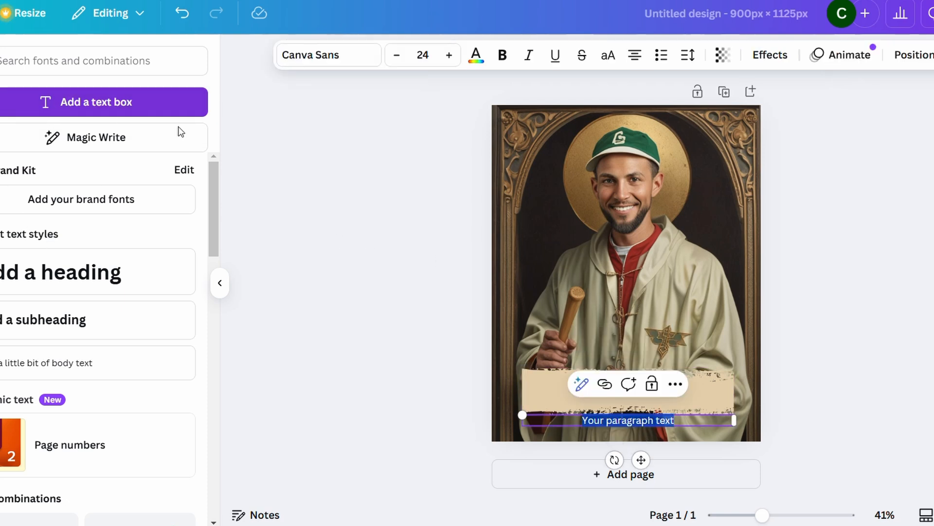
type("SAINT")
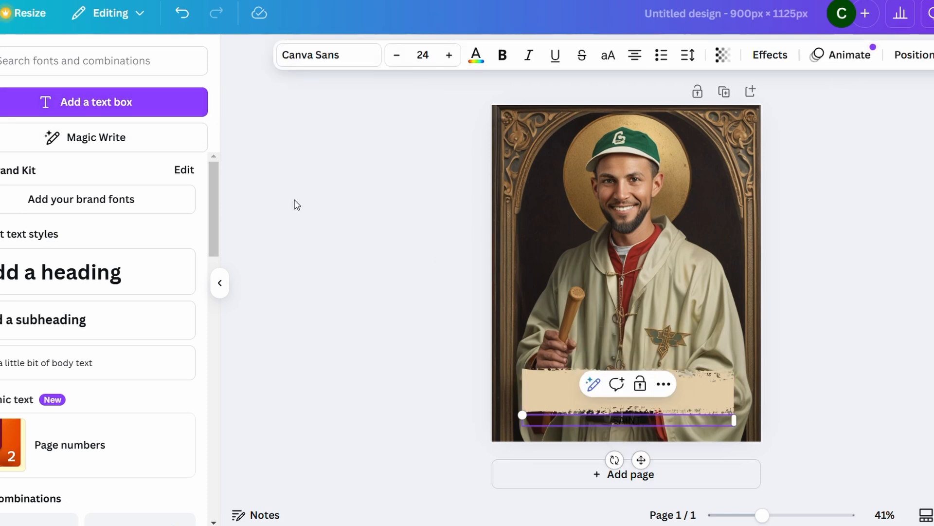
type(" COACH")
key("ctrl+a")
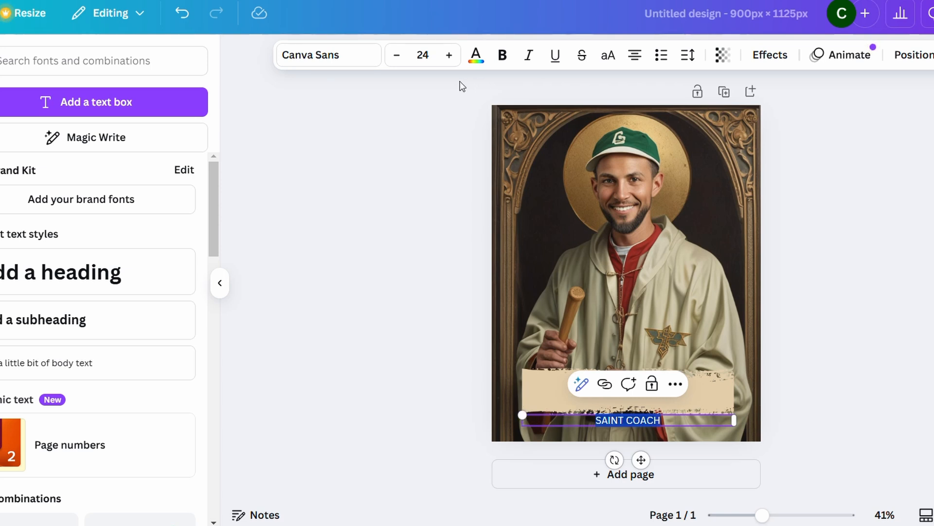
Step: Set the "SAINT COACH" text size to 61 and centre the text on the beige banner
left_click_drag(448, 58, 448, 59)
left_click(376, 477)
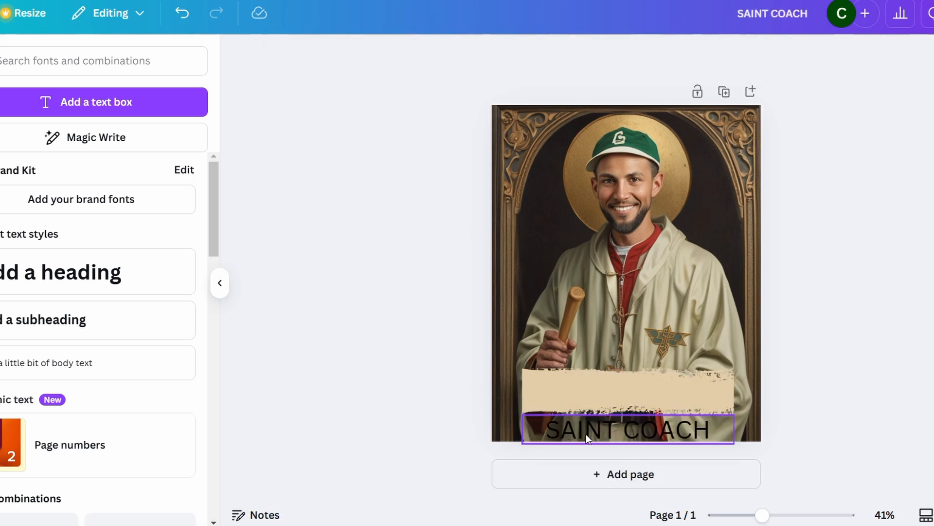
left_click_drag(589, 435, 585, 395)
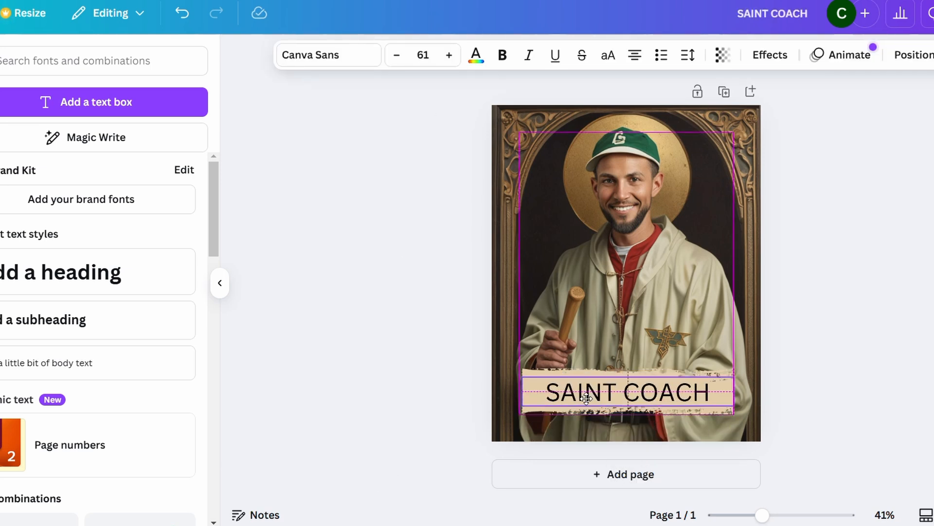
left_click(366, 310)
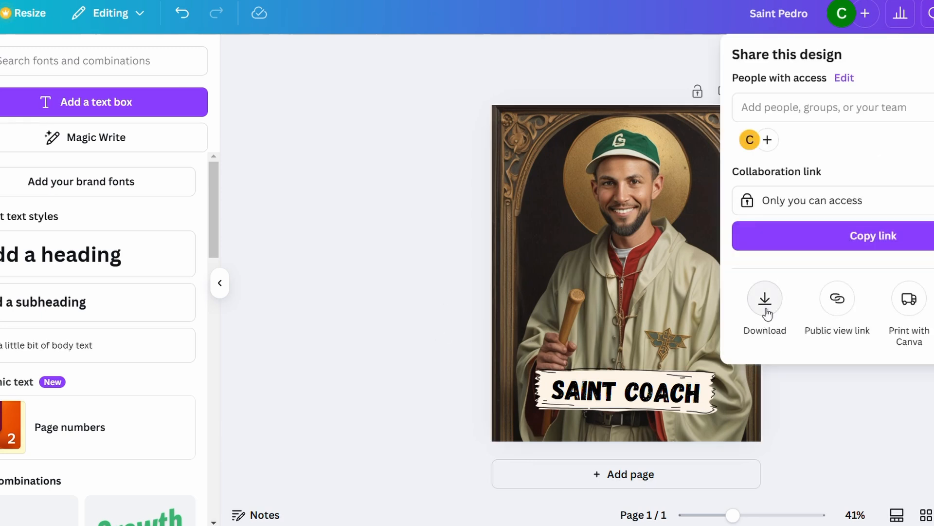
Step: Download the finished Saint Coach design as a PNG and open the image upload options in Printify's candle editor
left_click(762, 311)
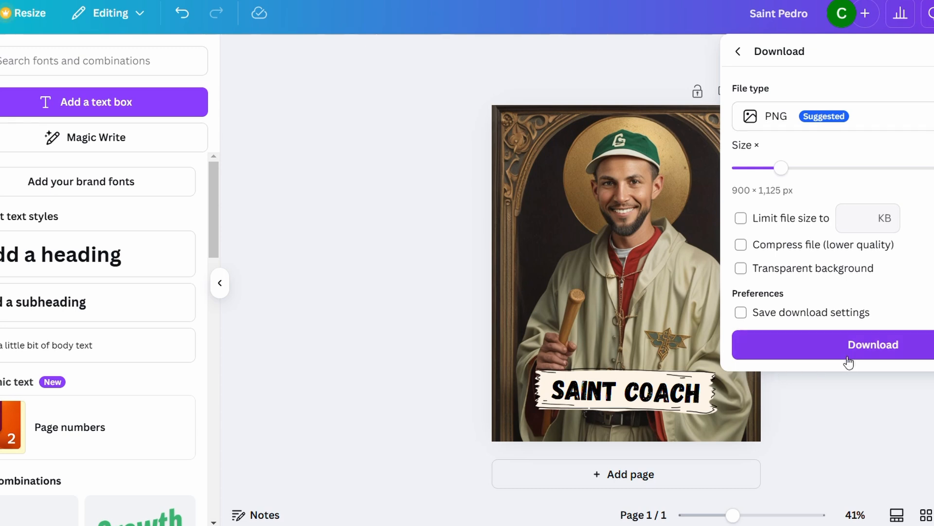
left_click(848, 357)
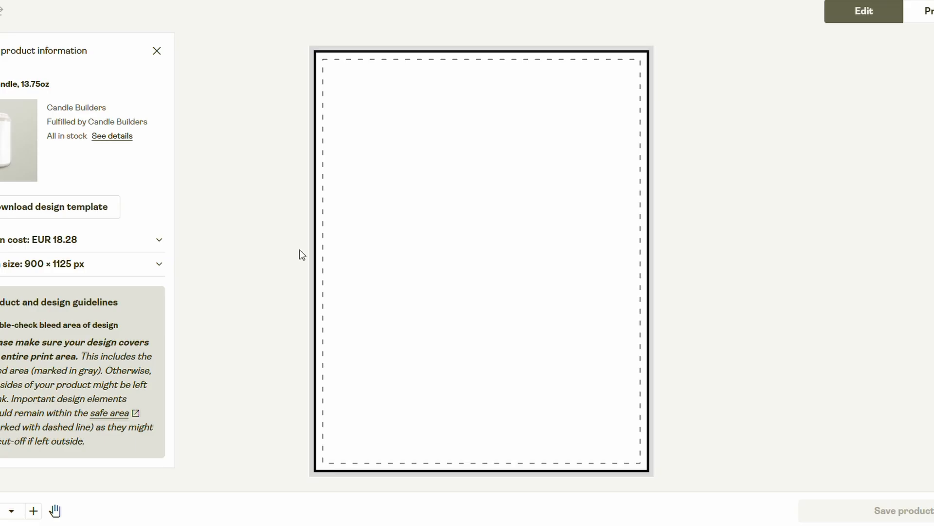
left_click(1, 95)
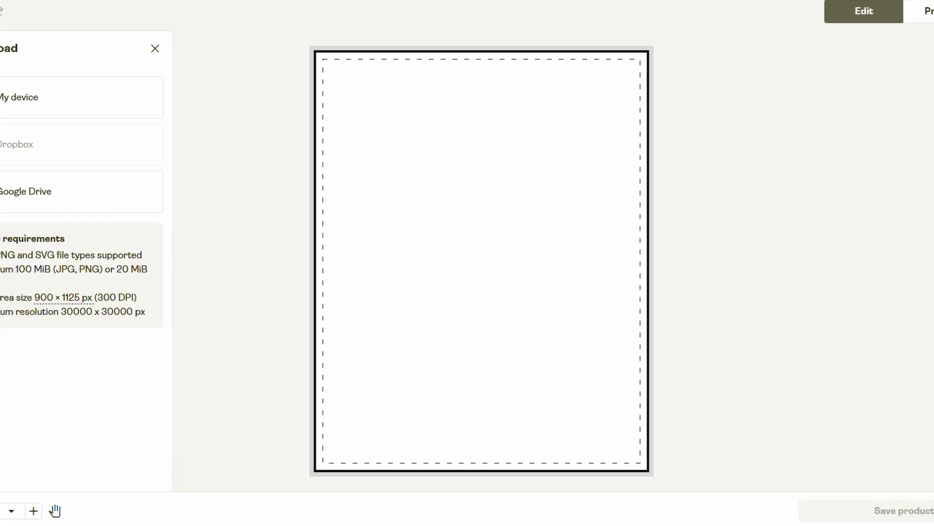
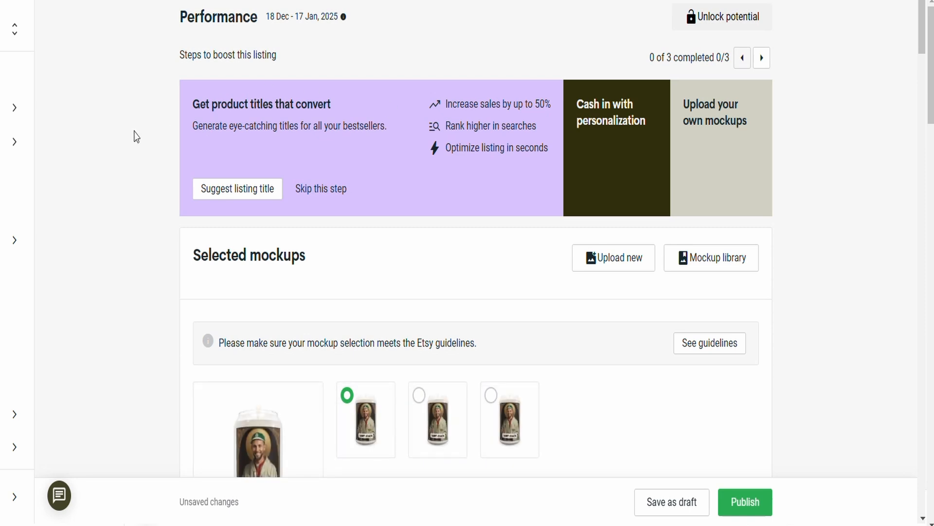
Step: Open the mockup library and remove two of the three duplicate front-view candle mockups from the selection
scroll(136, 136, "down", 3)
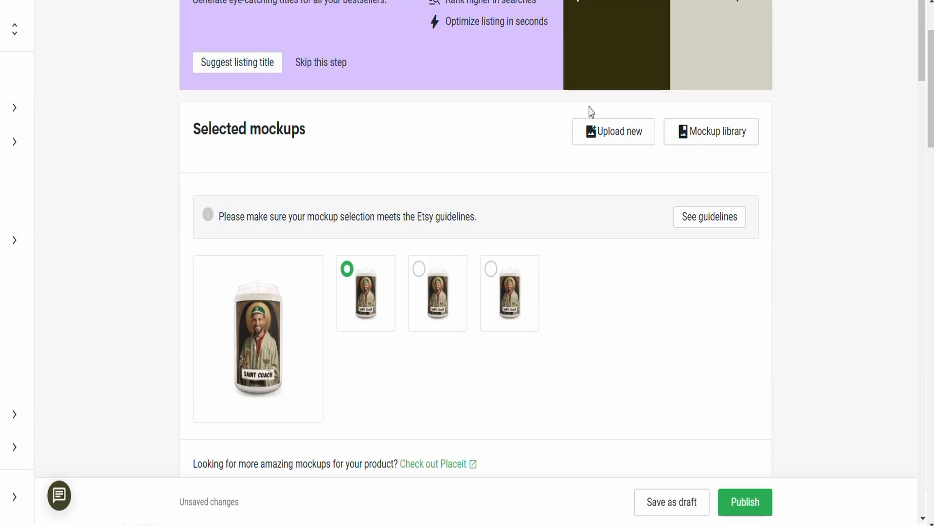
left_click(703, 136)
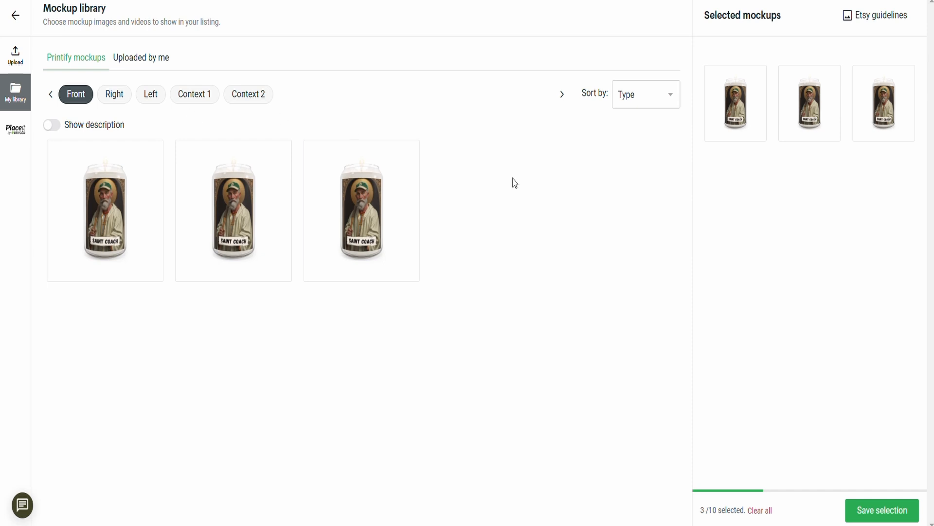
mouse_move(720, 125)
left_click(756, 74)
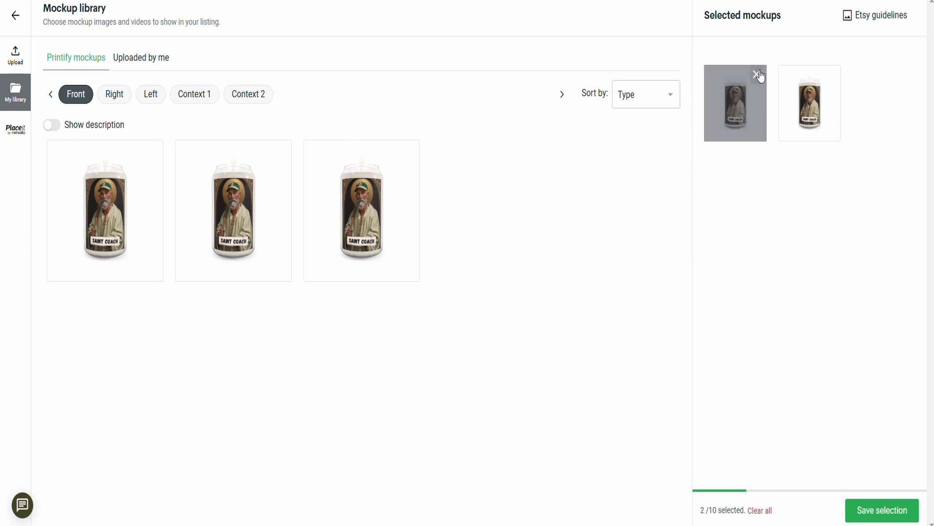
left_click(757, 74)
Step: Add the first Context 1 mockup and the first Context 2 mockup, and save the mockup selection
left_click(145, 99)
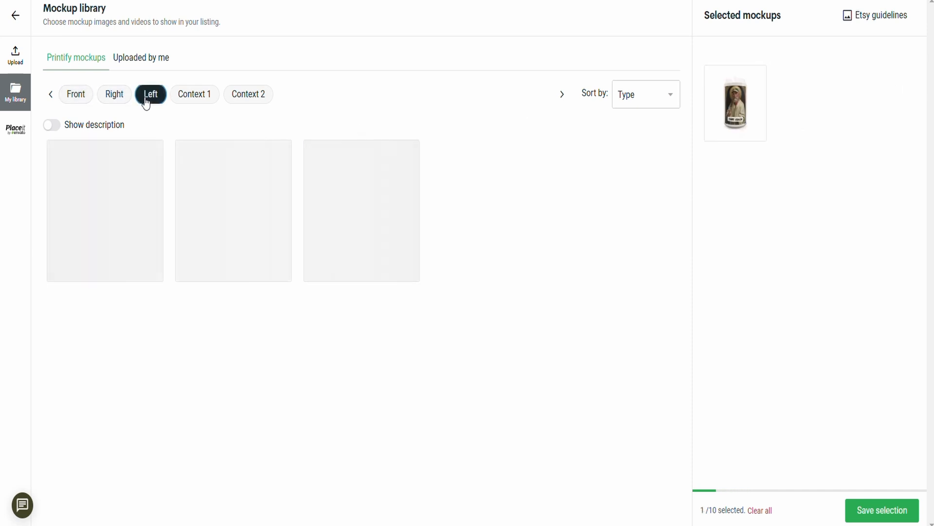
left_click(187, 96)
left_click(112, 198)
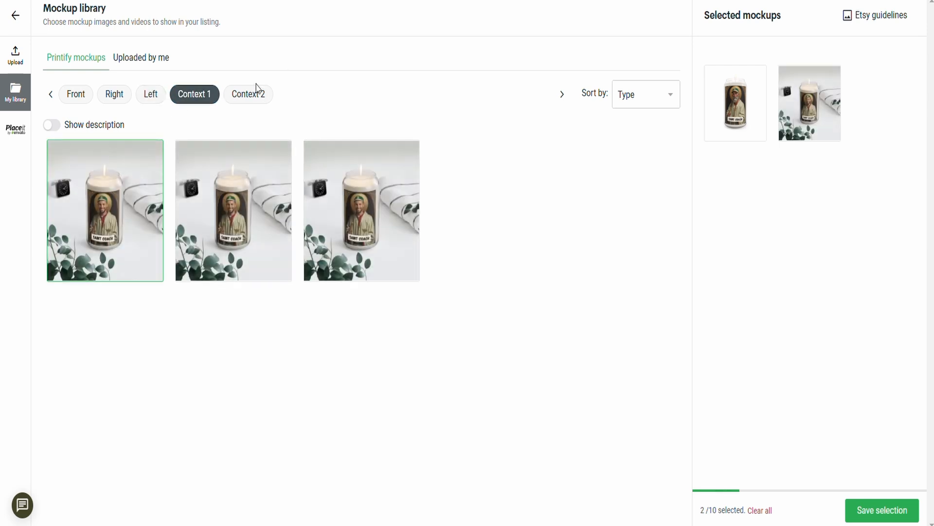
left_click(249, 94)
left_click(82, 227)
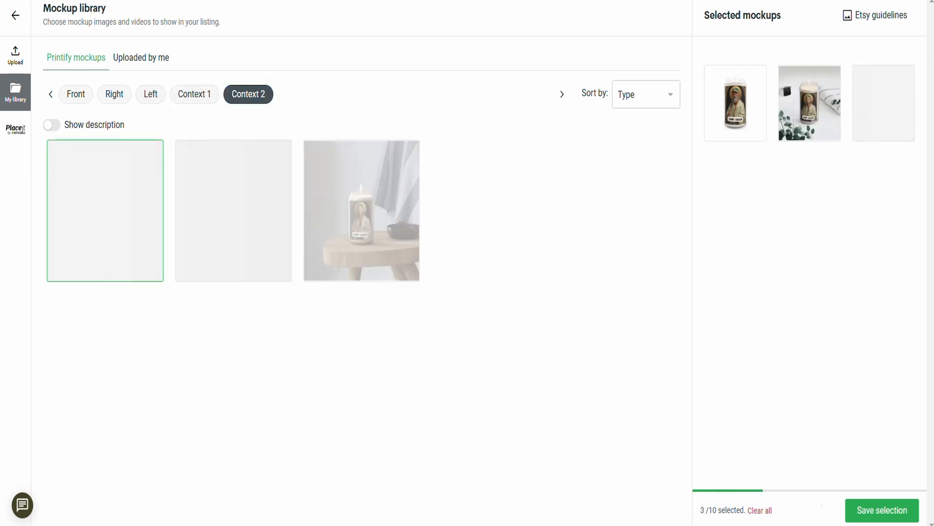
left_click(869, 514)
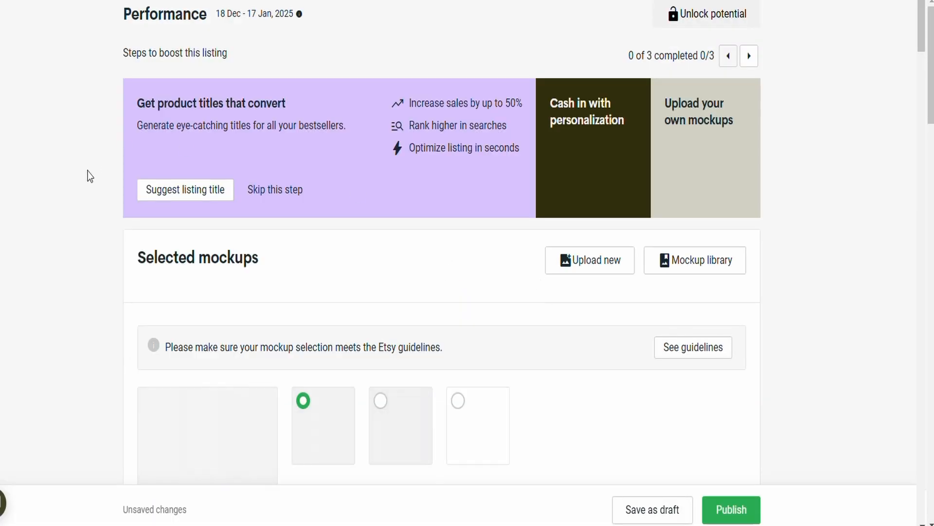
Step: Review the listing title and description, and enable personalization for the candle
scroll(87, 171, "down", 3)
scroll(89, 175, "down", 5)
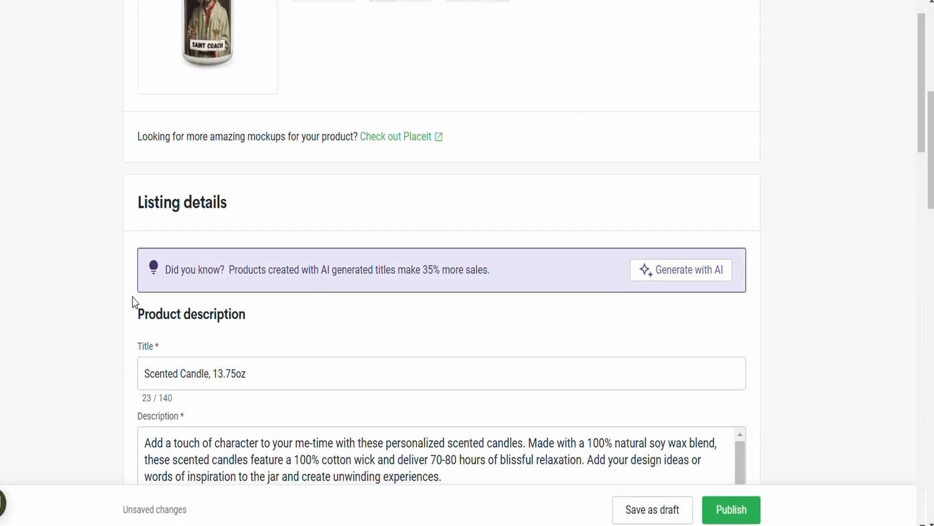
scroll(132, 297, "down", 2)
left_click_drag(144, 251, 308, 261)
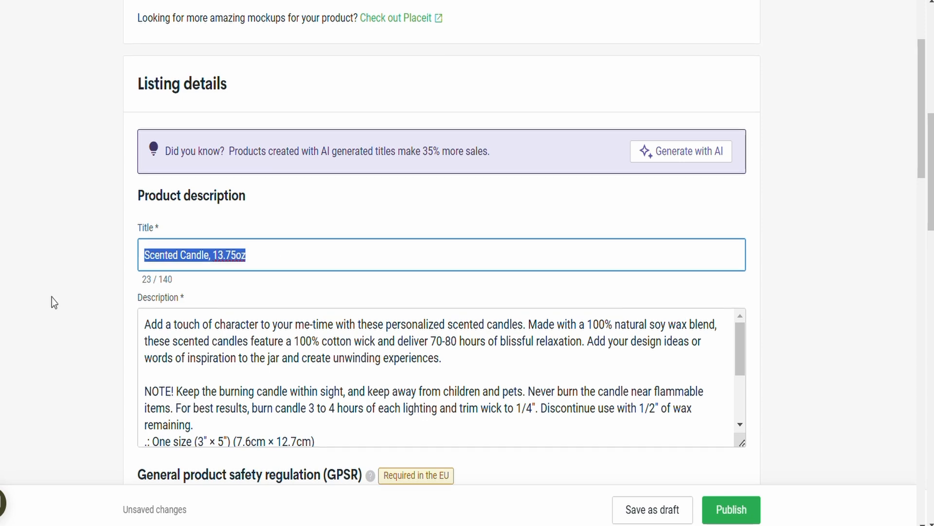
scroll(54, 296, "down", 4)
scroll(198, 196, "down", 1)
scroll(199, 196, "down", 3)
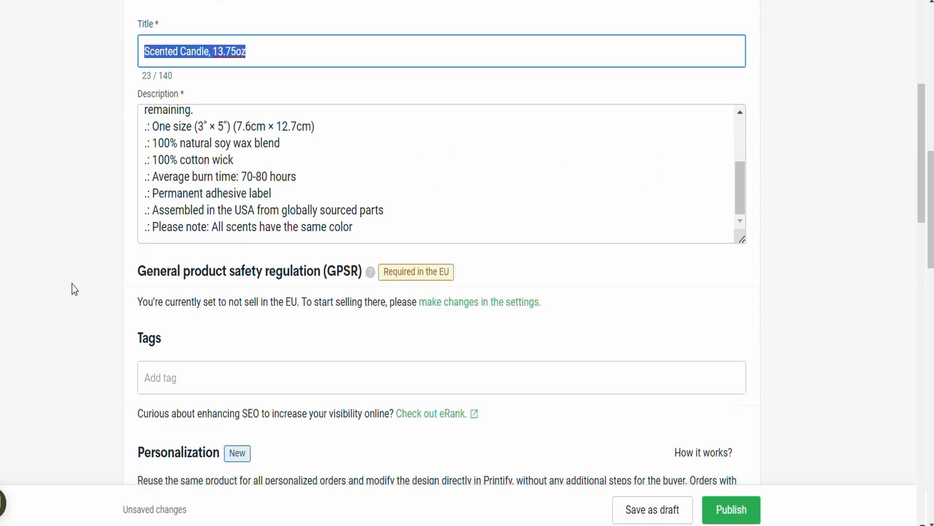
scroll(72, 287, "down", 6)
left_click(147, 142)
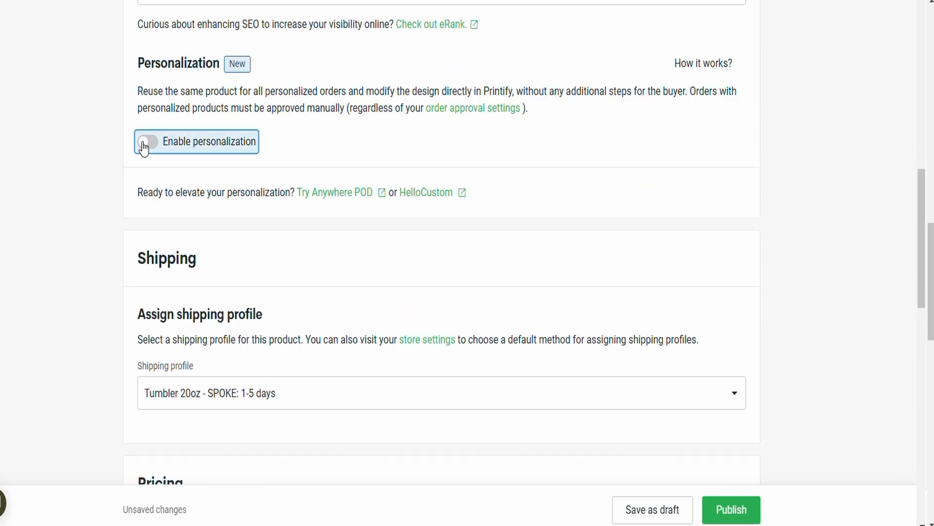
Step: Set the shipping profile to "Automatically assign a new shipping profile"
scroll(118, 248, "down", 6)
scroll(93, 278, "down", 9)
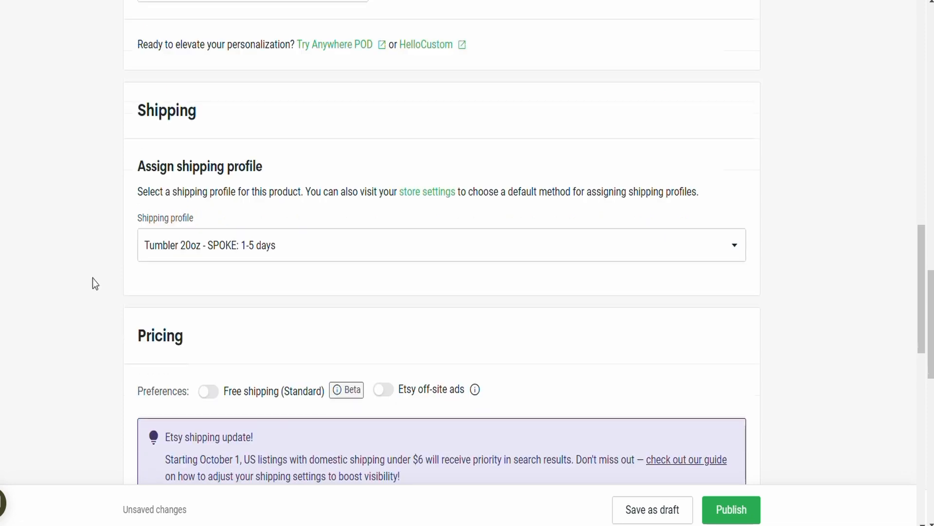
scroll(93, 279, "up", 4)
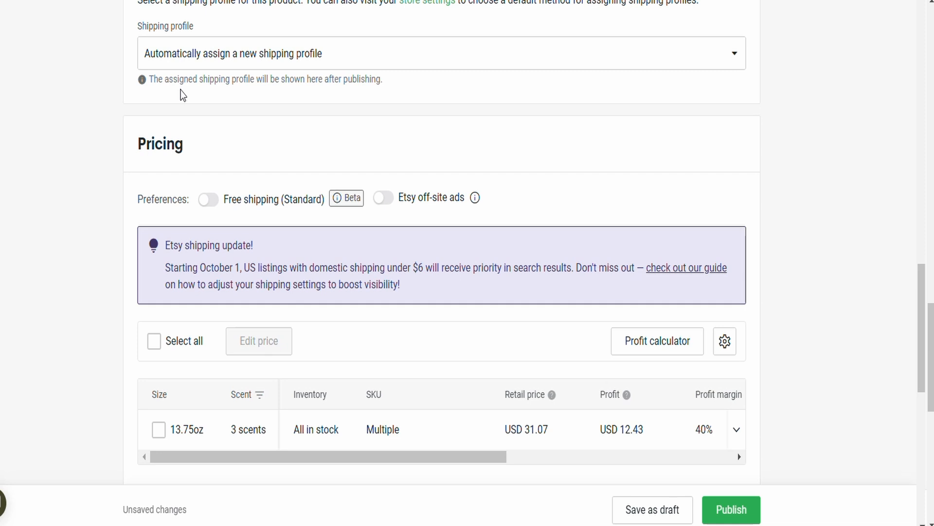
Step: Set the retail price of all candle variants to USD 39.99
scroll(71, 203, "down", 3)
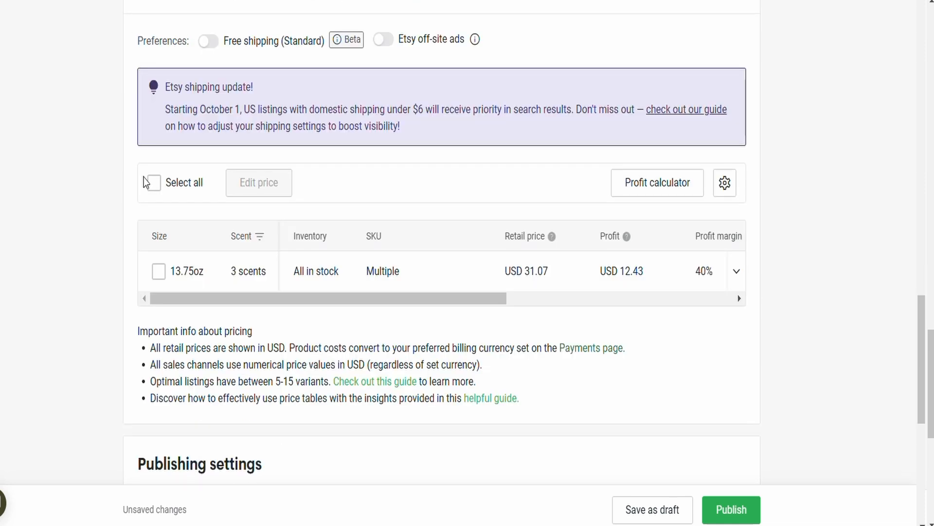
left_click(155, 185)
left_click(260, 182)
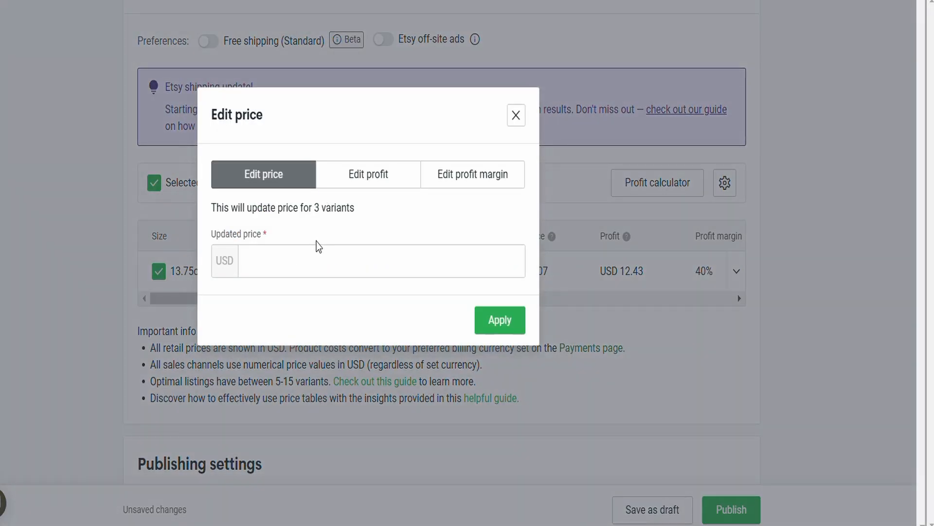
left_click(310, 247)
type("39.99")
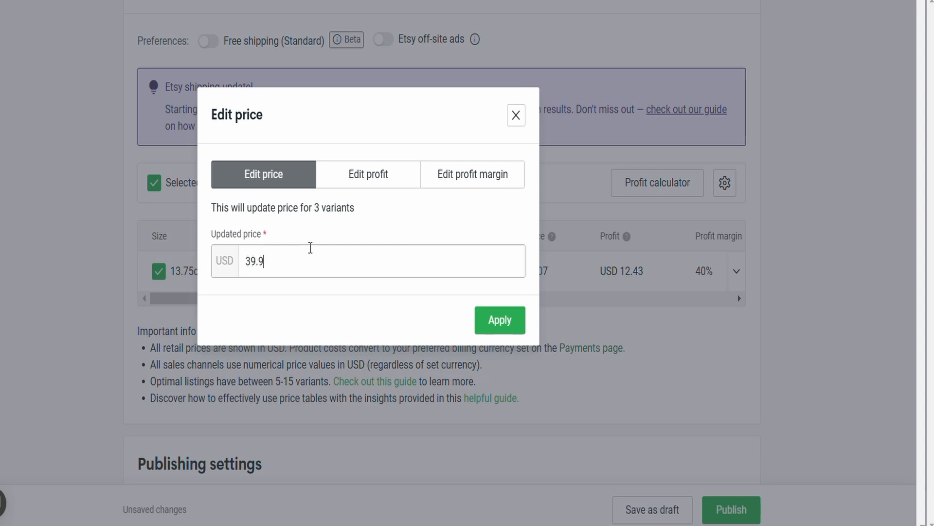
left_click(496, 327)
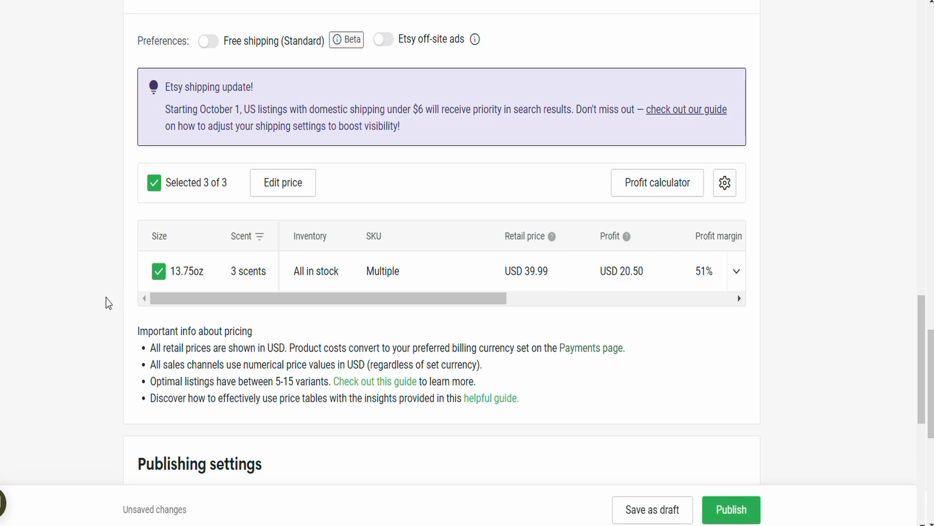
Step: Hide the product in the store and set variant visibility to show out-of-stock variants as "sold out"
scroll(21, 296, "down", 7)
left_click(144, 222)
left_click(161, 326)
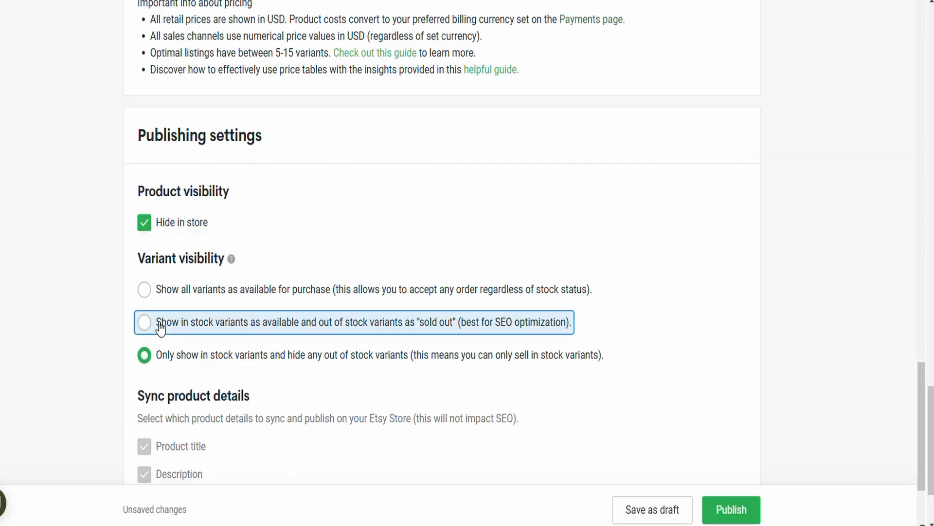
Step: Include the tags in the product details synced to the Etsy store
scroll(38, 330, "down", 3)
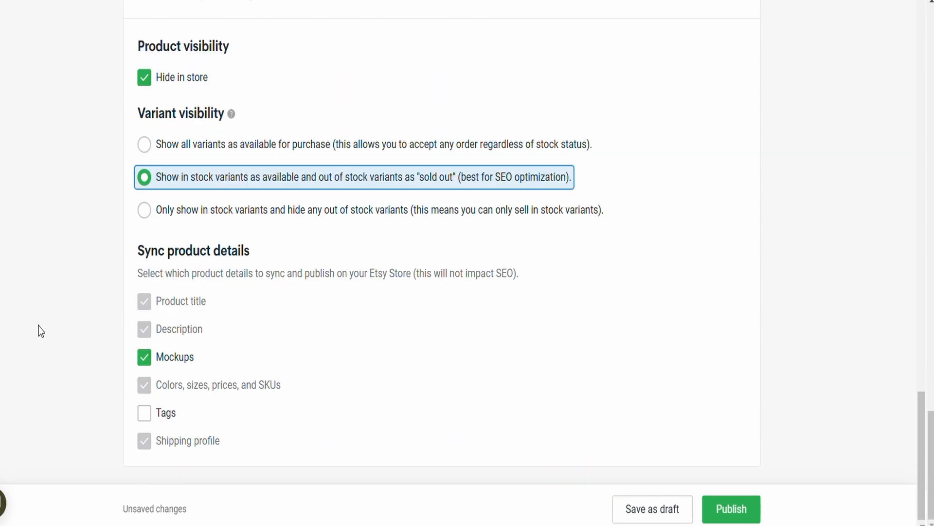
left_click(144, 413)
scroll(75, 244, "up", 5)
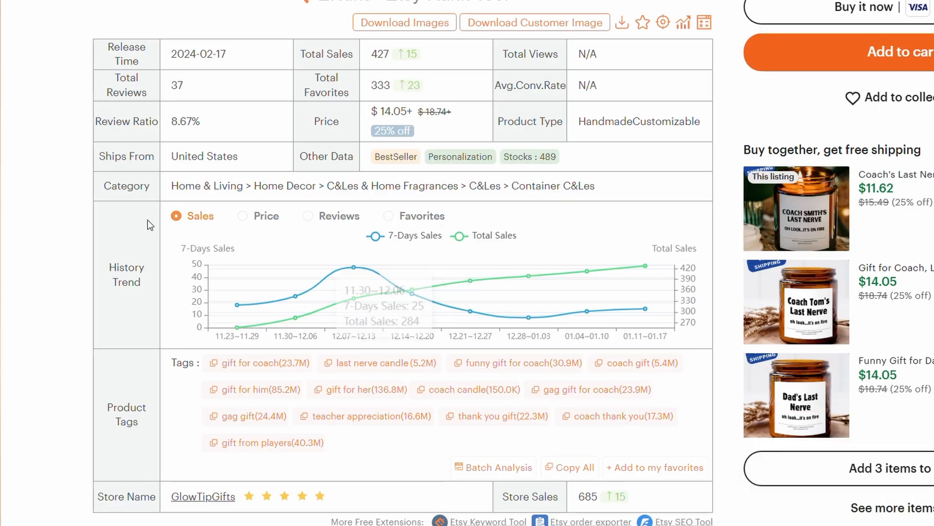
Step: Examine the competing coach candle listing on Etsy, including its photos, EHunt sales trend and product tags
scroll(44, 274, "up", 2)
scroll(44, 274, "up", 10)
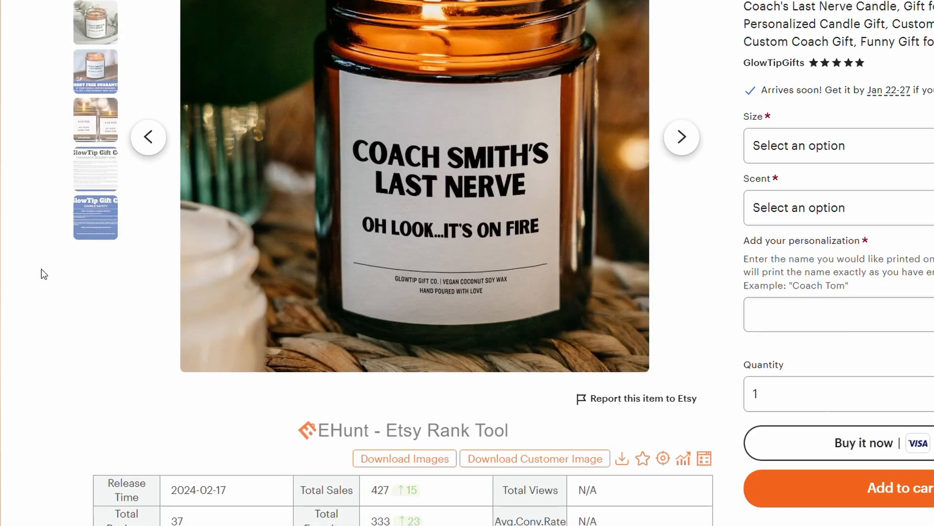
scroll(34, 222, "down", 10)
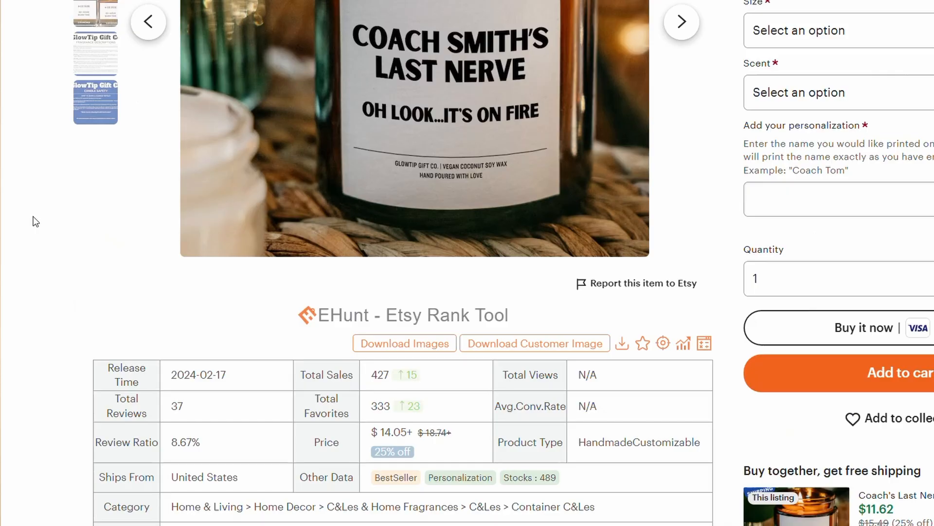
scroll(34, 222, "down", 1)
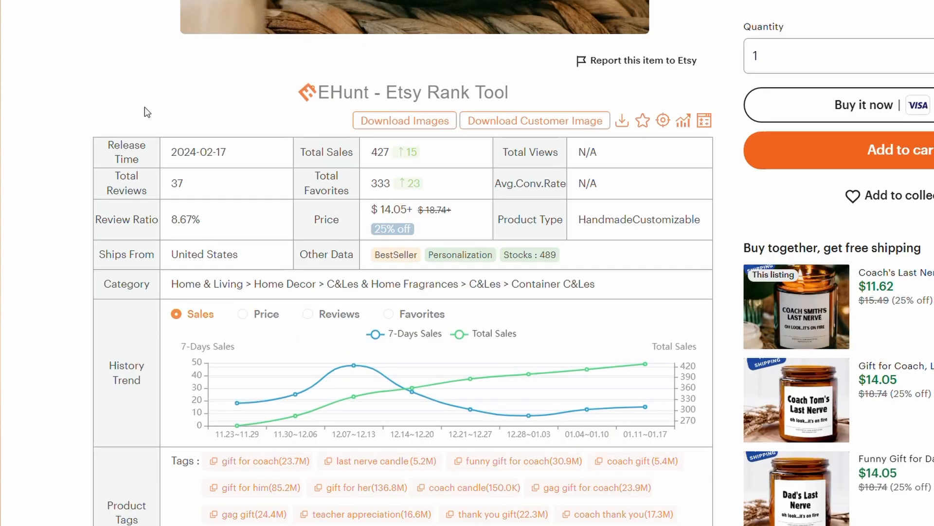
scroll(144, 107, "down", 3)
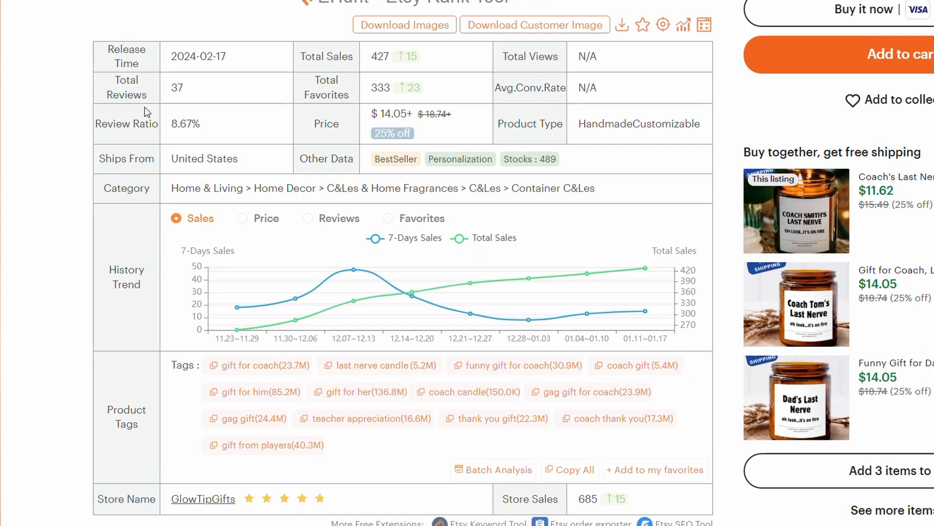
scroll(136, 370, "down", 2)
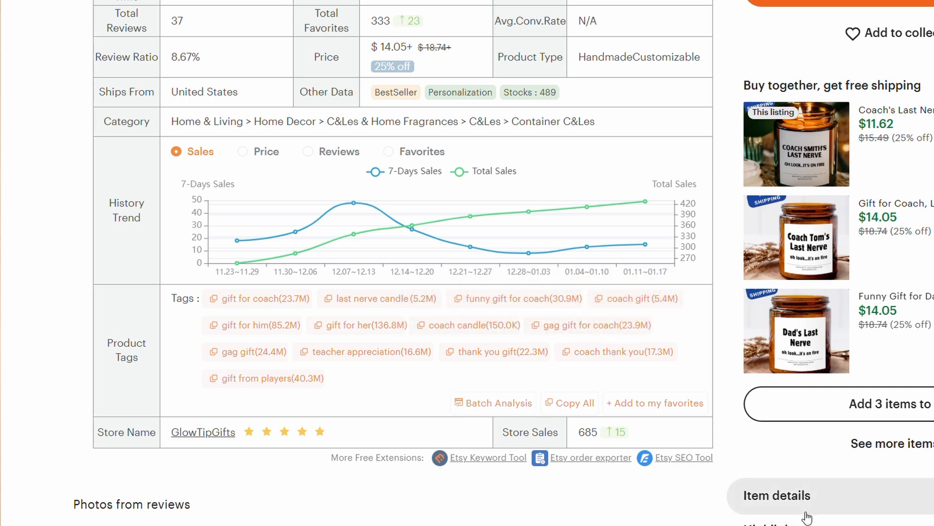
Step: Switch to Notepad++ and draft the title "Baseball Coach Gift, Funny Saint Candle for Baseball Coach," on line 4
left_click(817, 525)
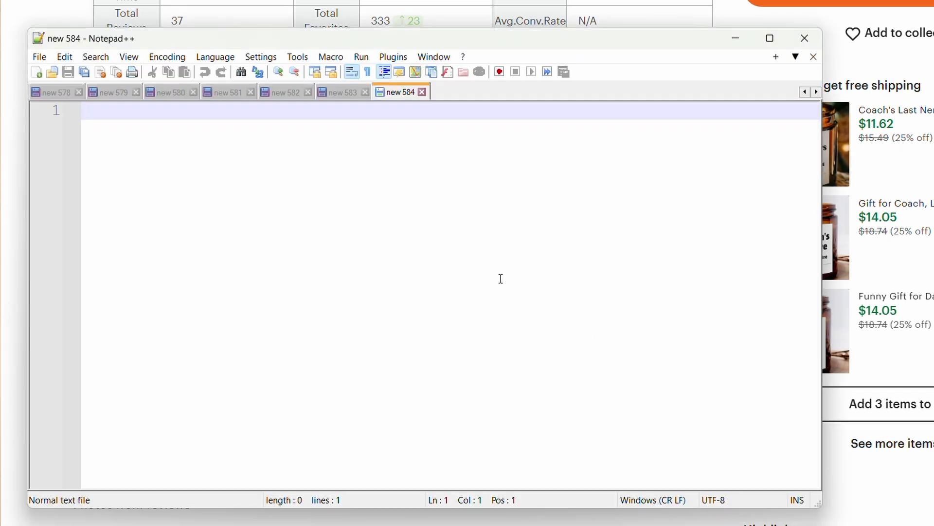
key("Return")
key("Return")
key("Return")
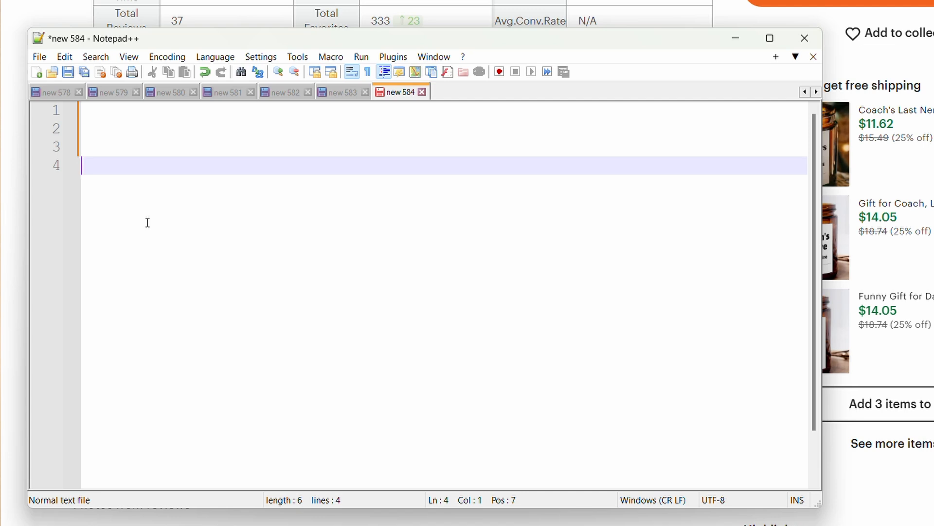
type("Baseball Coach ")
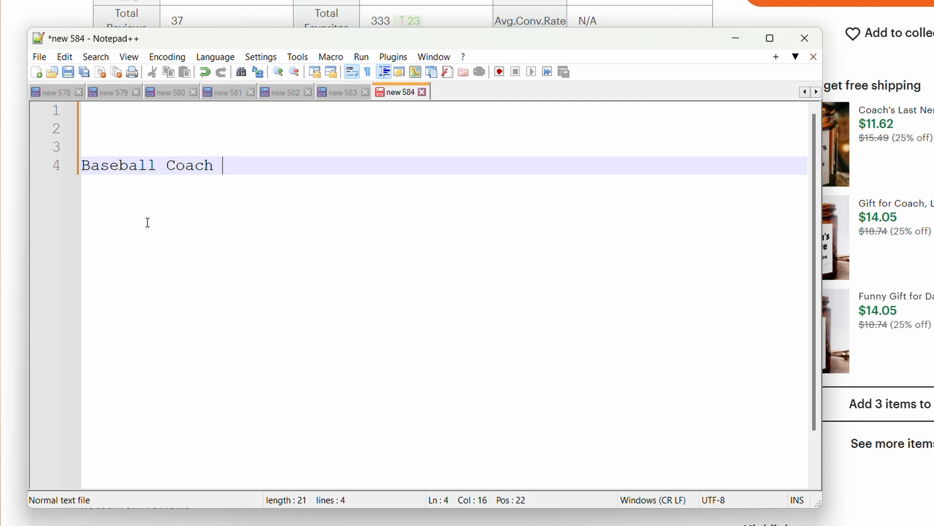
type("Gift, Funny ")
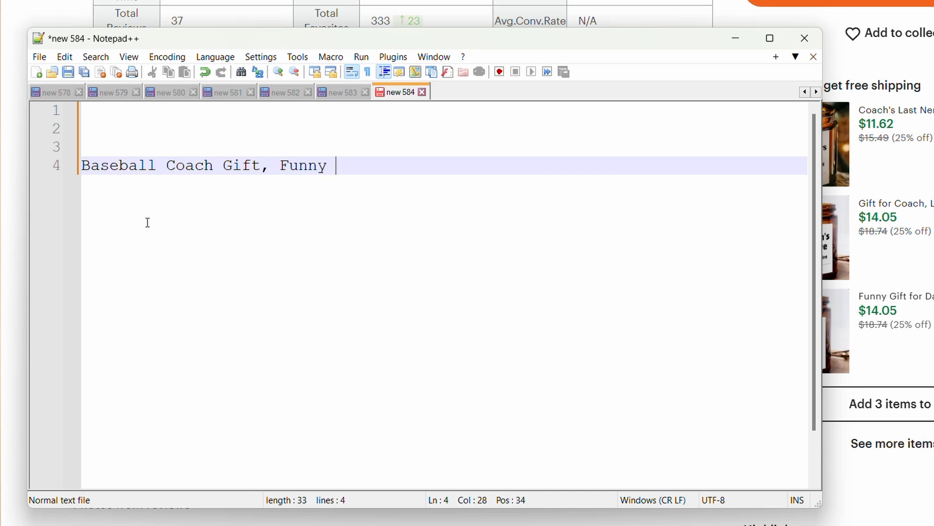
type("Saint CAndl")
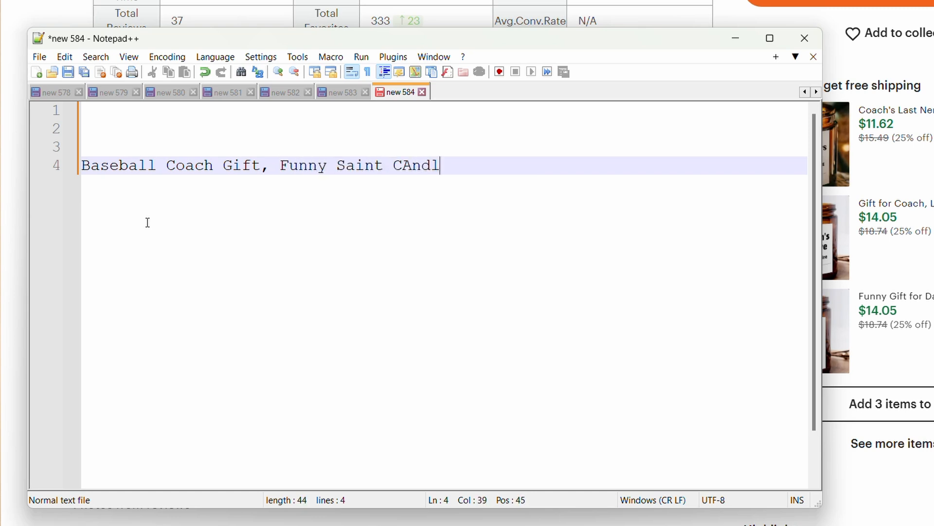
key("BackSpace")
key("BackSpace")
key("BackSpace")
key("BackSpace")
type("andle for Baseball Coach")
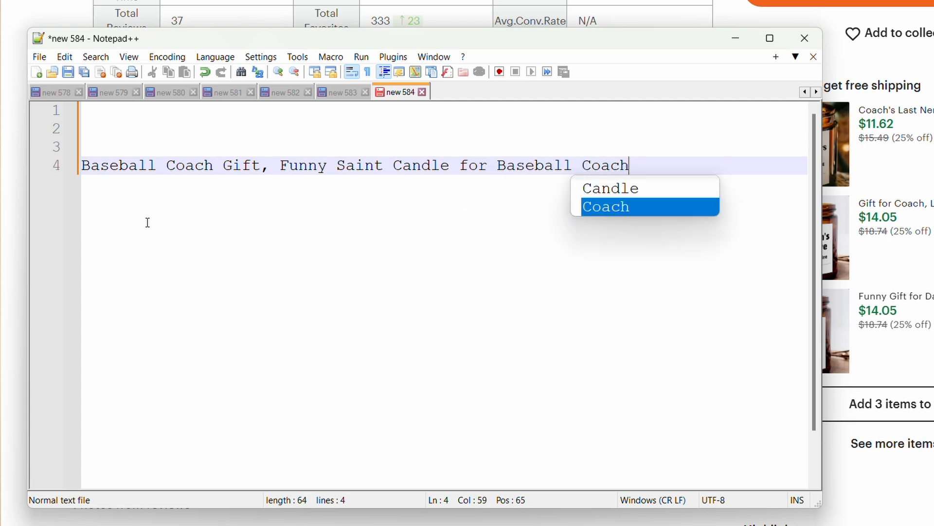
type(",")
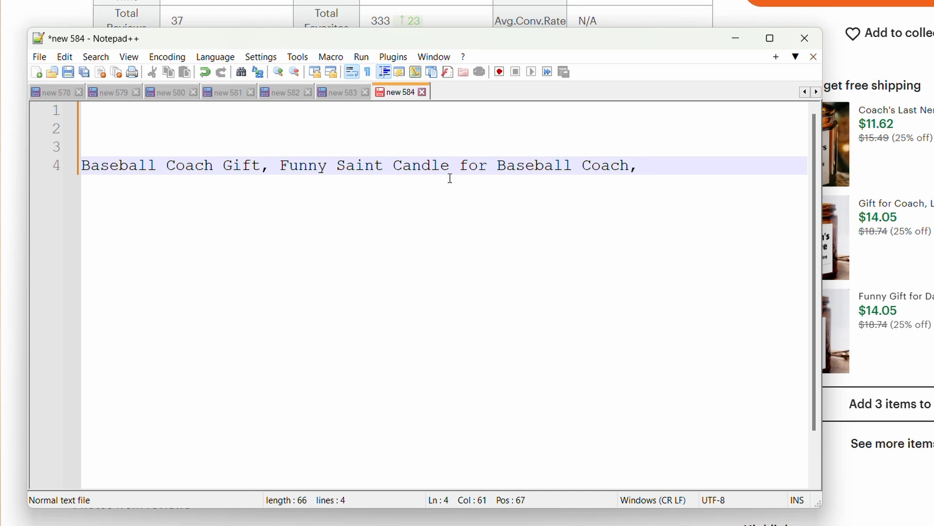
Step: Start a tag list above the title, with "baseball coach," on line 1 and "coach gift," on line 2
key("Up")
key("Up")
key("Up")
type("b")
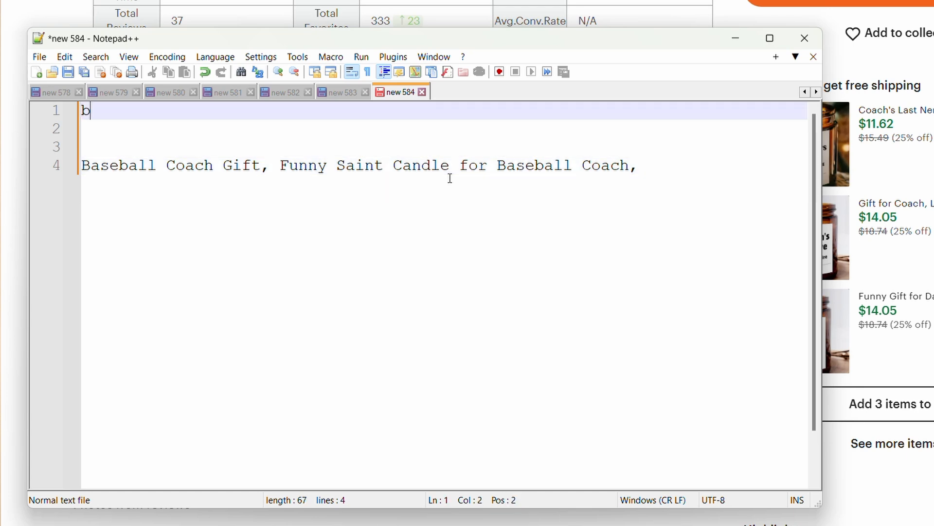
type("aseball coach,")
key("Return")
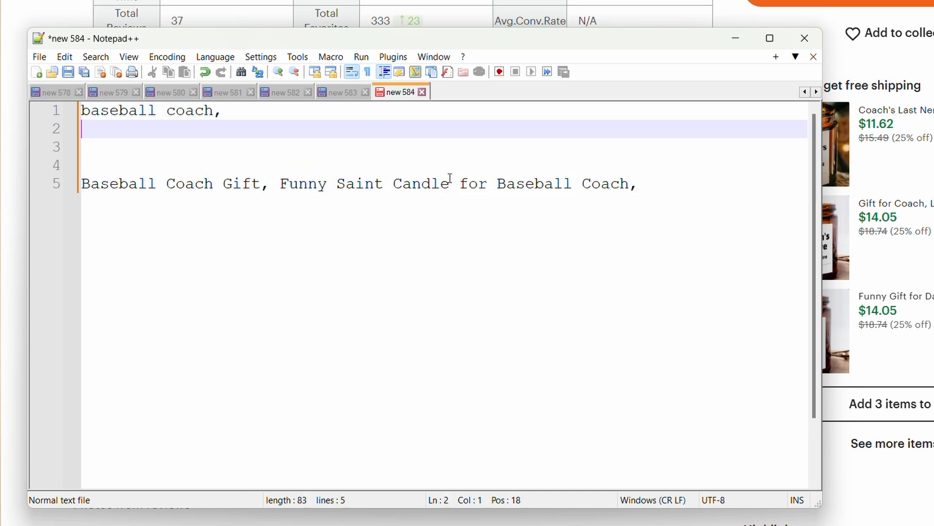
type("coach gift,")
key("Return")
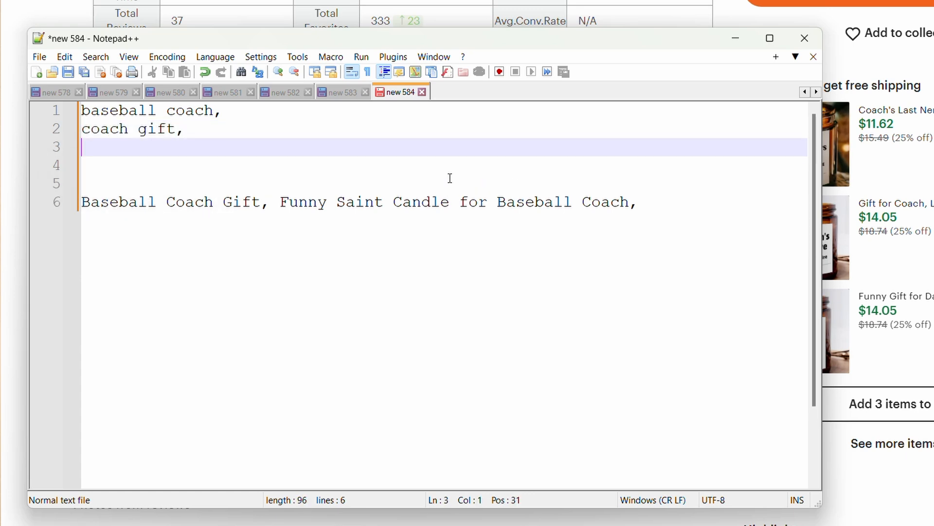
Step: Add the tags "saint candle," and "funny candle," on separate lines of the tag list
type("saint cande")
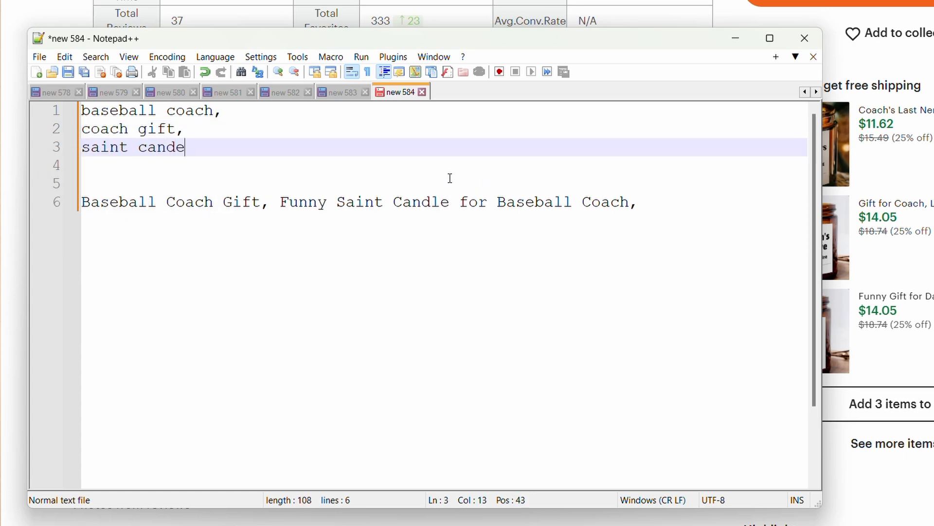
key("BackSpace")
type("le,")
key("Return")
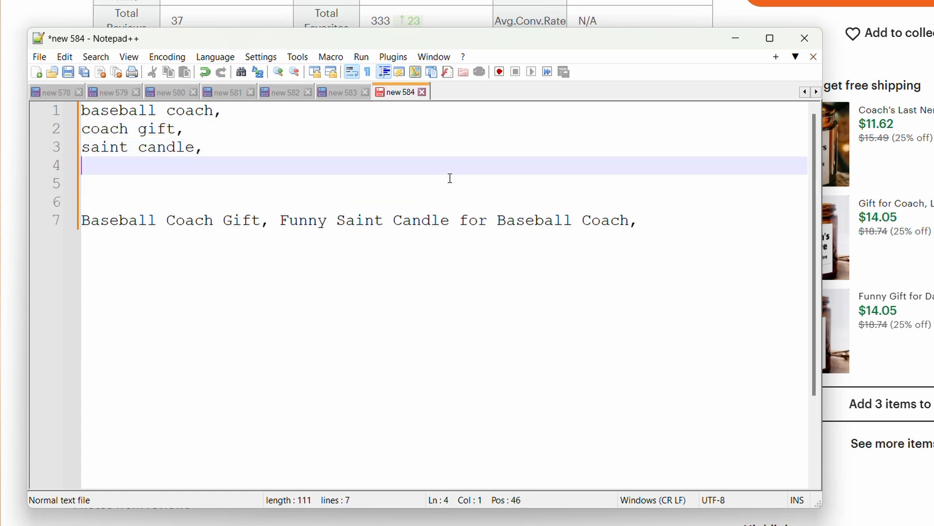
type("funyn")
key("BackSpace")
key("BackSpace")
key("BackSpace")
type("ny can")
key("Return")
type(",")
key("Return")
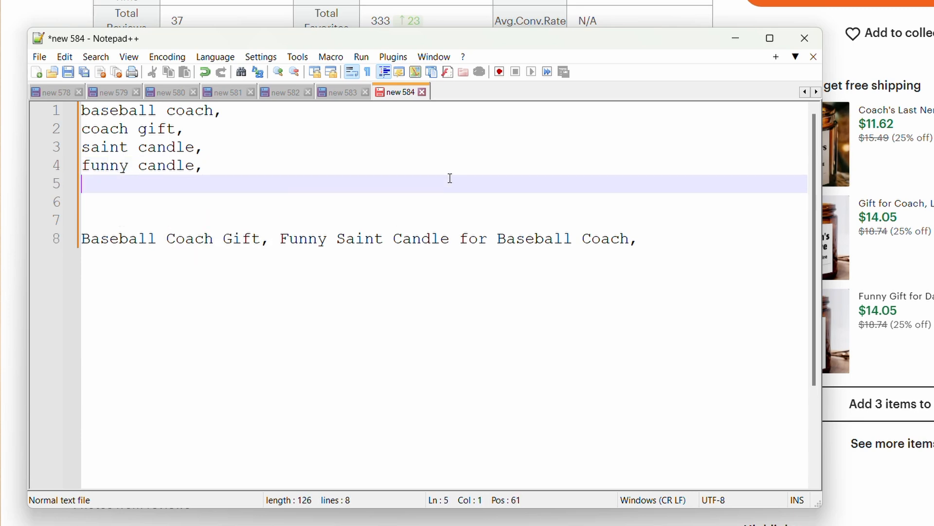
Step: Add the tags "candle," and "coach candle," on lines 5 and 6 of the tag list
type("cand")
key("Return")
type(",")
key("Return")
type("b")
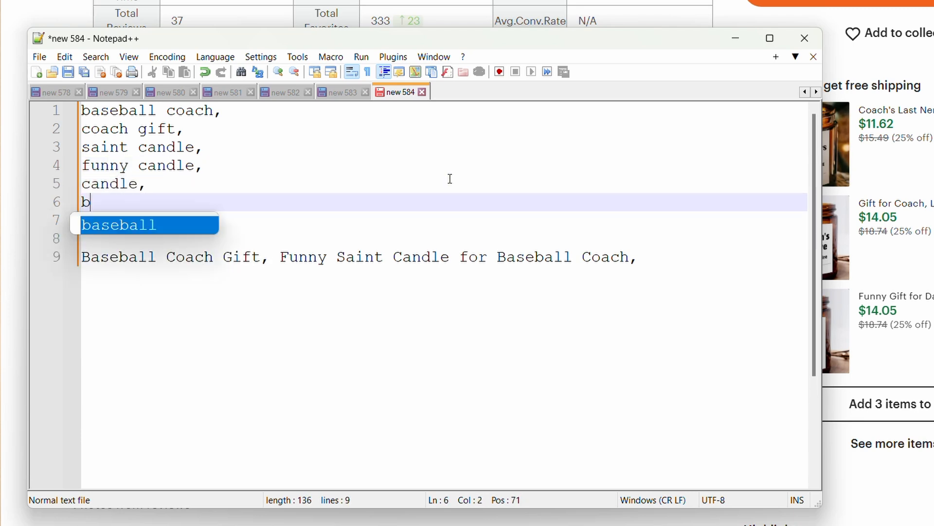
key("BackSpace")
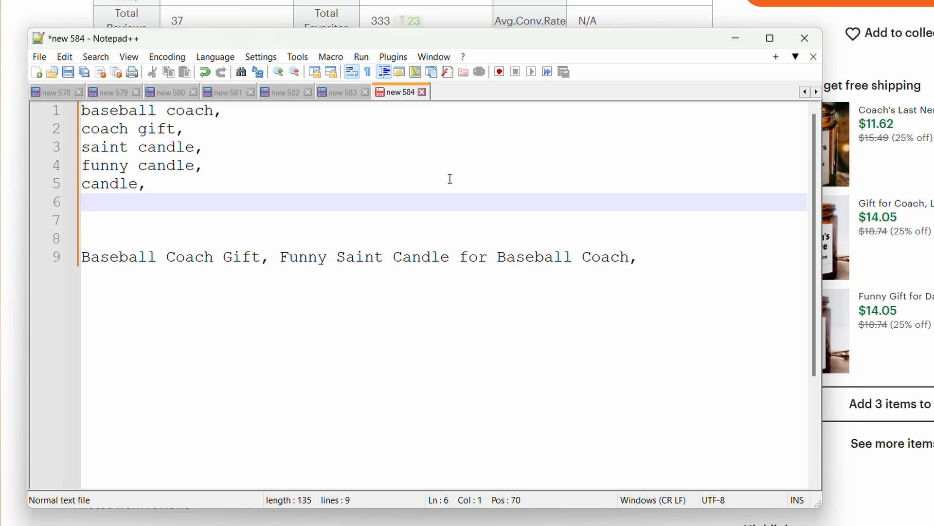
type("coach cande")
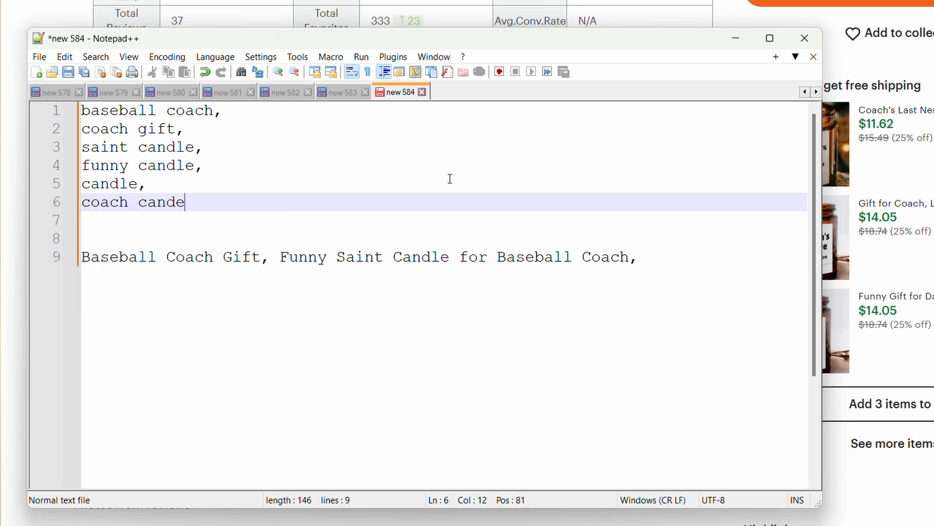
key("BackSpace")
type("le,")
key("Return")
Step: Add the tag "baseball candle," on line 7 of the tag list
type("baseball cad")
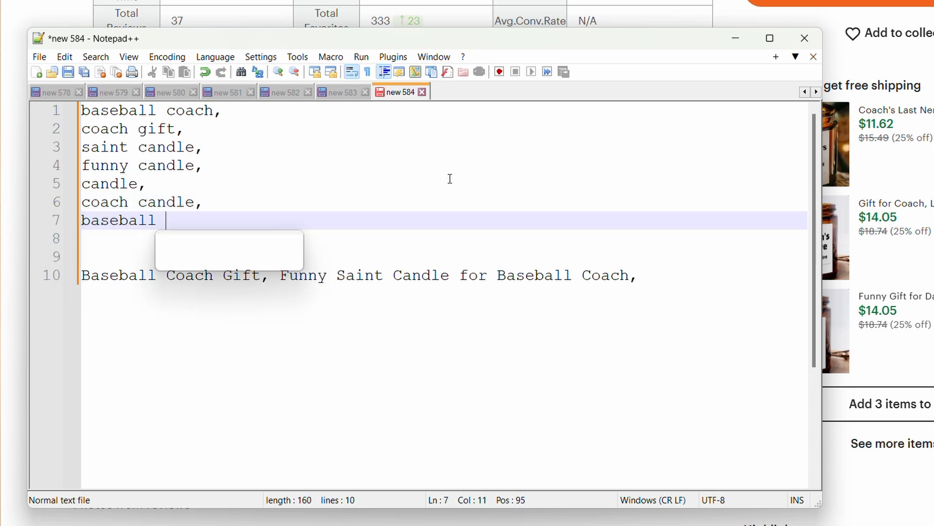
key("BackSpace")
type("md")
key("BackSpace")
key("BackSpace")
type("n")
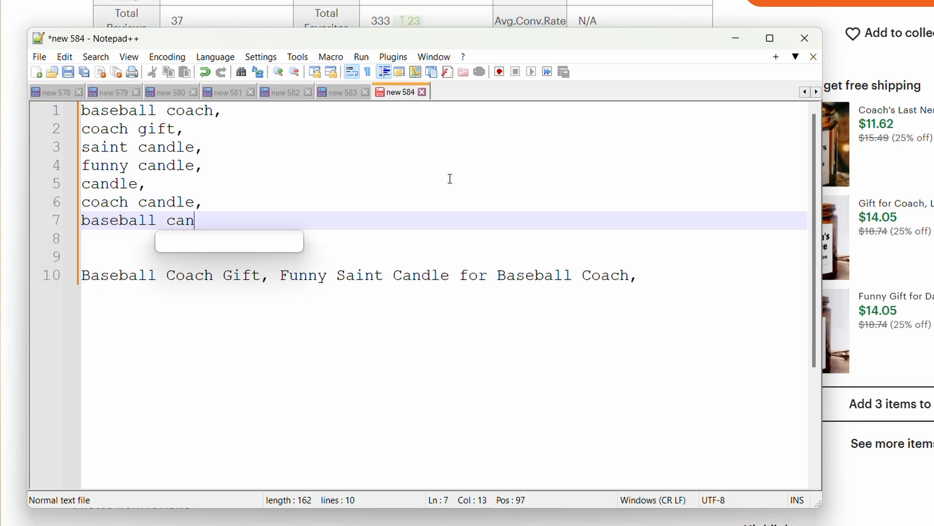
type("dle,")
key("Return")
Step: Check the competing Etsy listing's product tags and add "gift for coach," on line 8 of the Notepad++ tag list
key("alt+Tab")
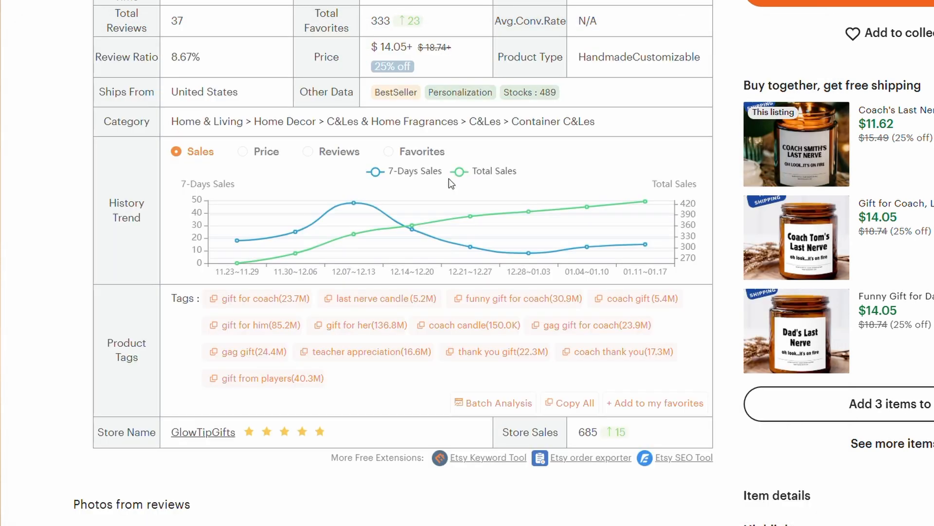
key("alt+Tab")
type("gift for caoch")
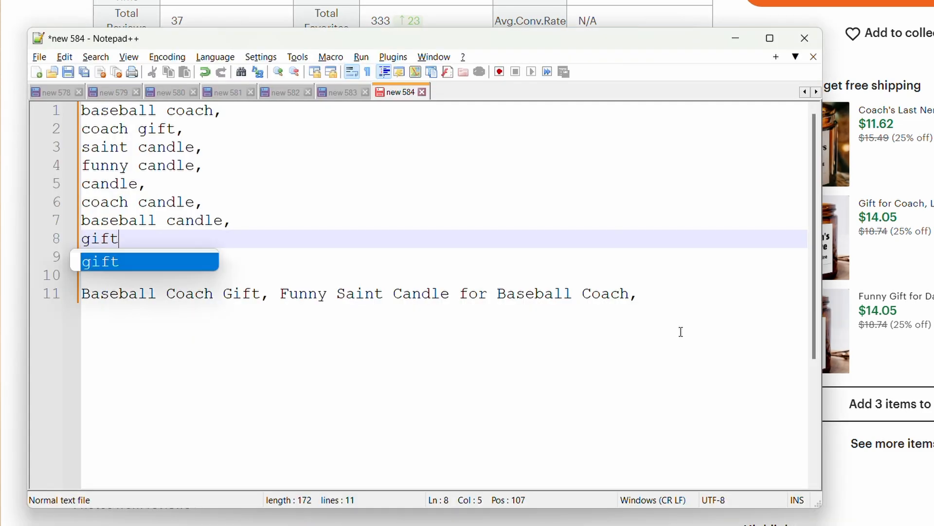
key("BackSpace")
key("BackSpace")
key("BackSpace")
key("BackSpace")
type("oach,")
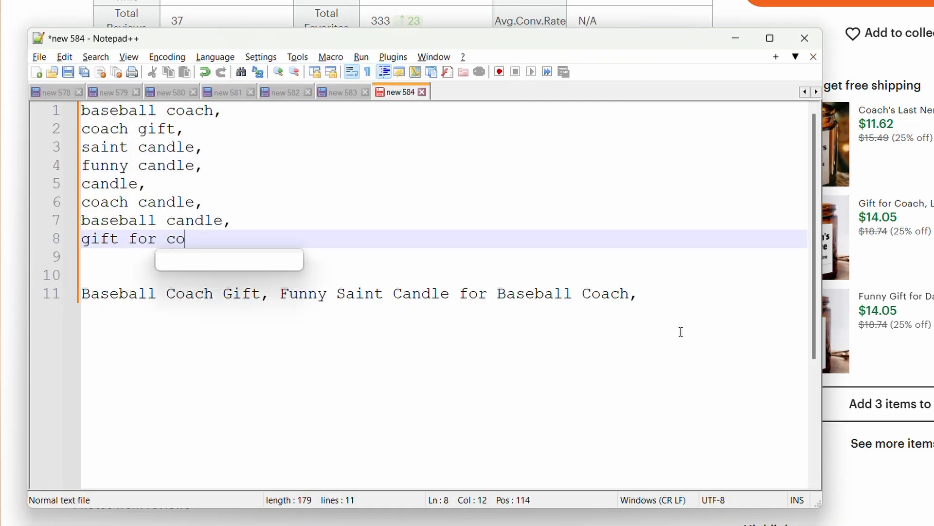
key("Return")
Step: Consult the competing Etsy listing's tags again and add "coach thank you," on line 9 of the Notepad++ tag list
key("alt+Tab")
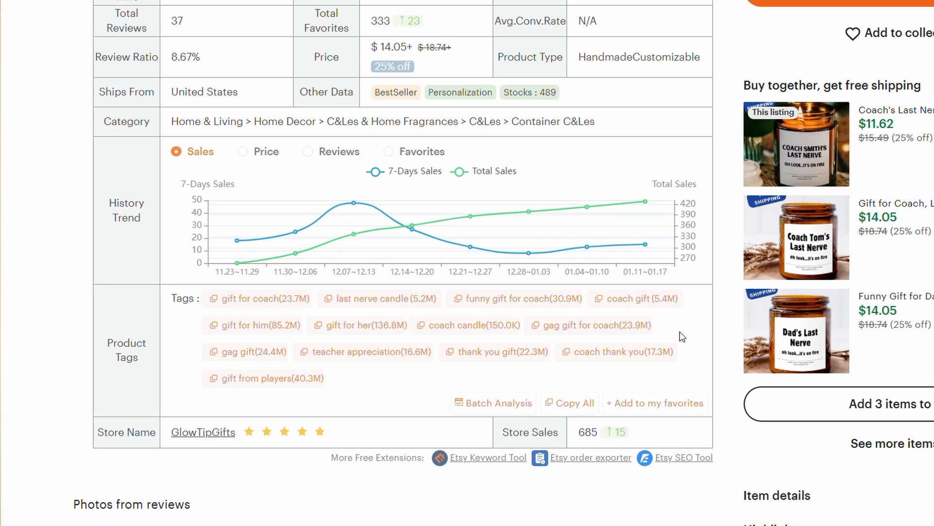
key("alt+Tab")
type("coach thank yo")
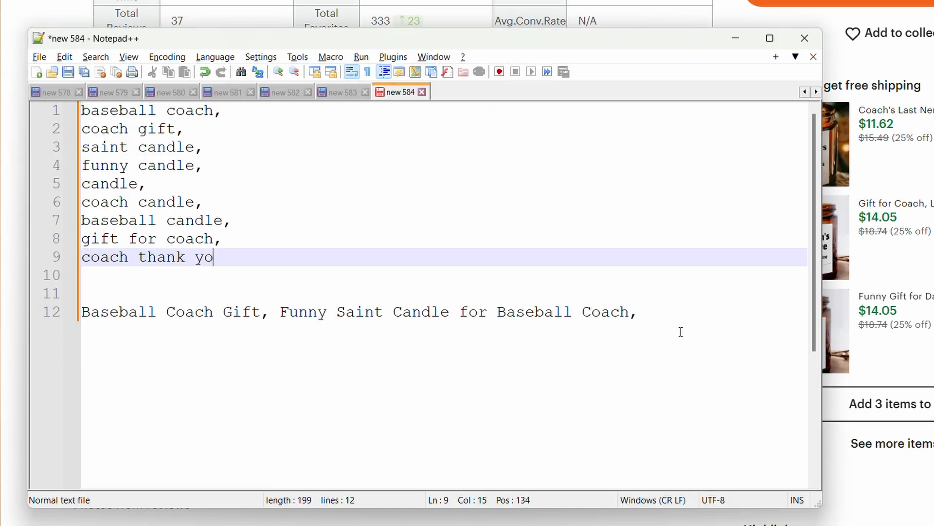
type("u,")
Step: Extend the draft title below the tag list with "Coach Thank You"
left_click(681, 331)
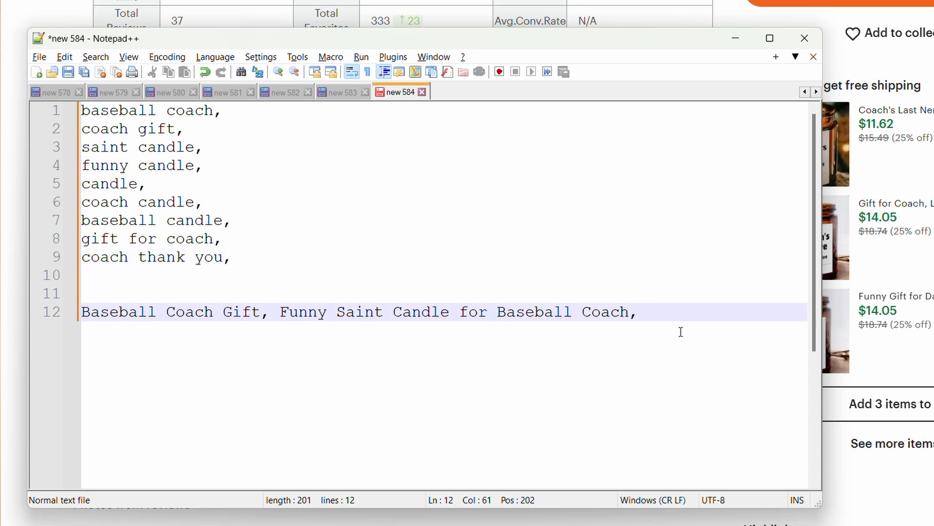
type("Coach Thank y")
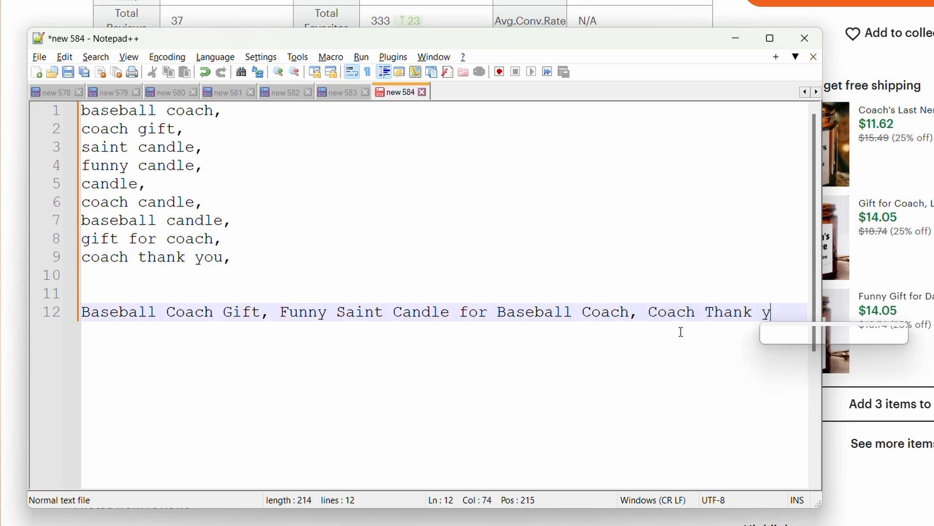
key("BackSpace")
type("You ")
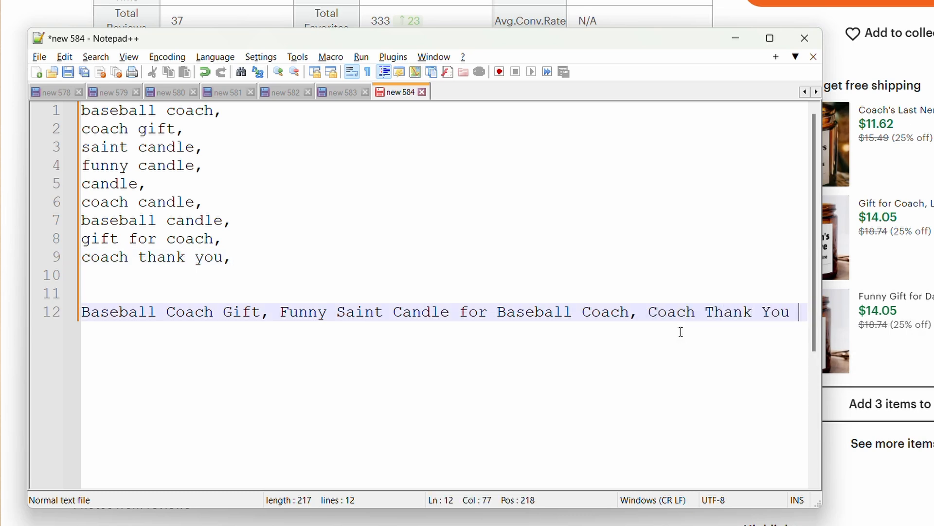
type("Gift IDe")
key("BackSpace")
key("BackSpace")
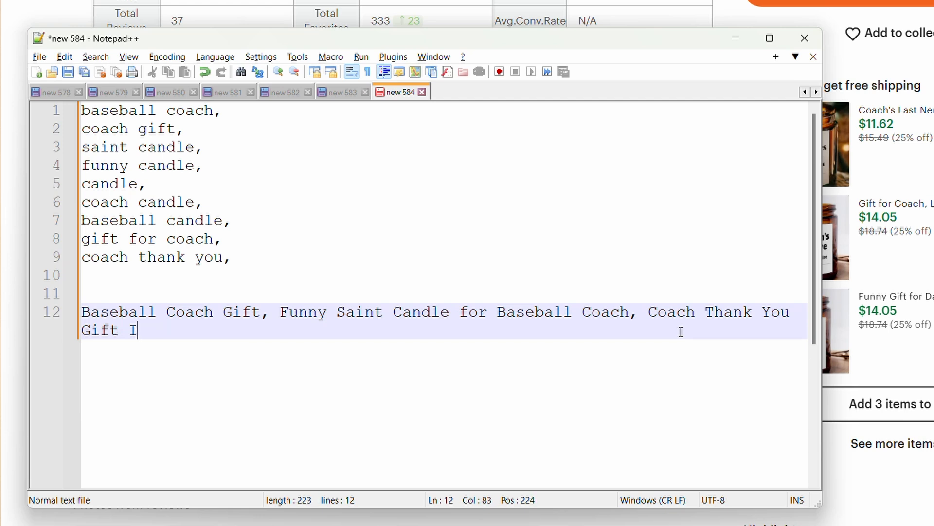
key("BackSpace")
key("BackSpace")
key("BackSpace")
key("BackSpace")
key("BackSpace")
key("BackSpace")
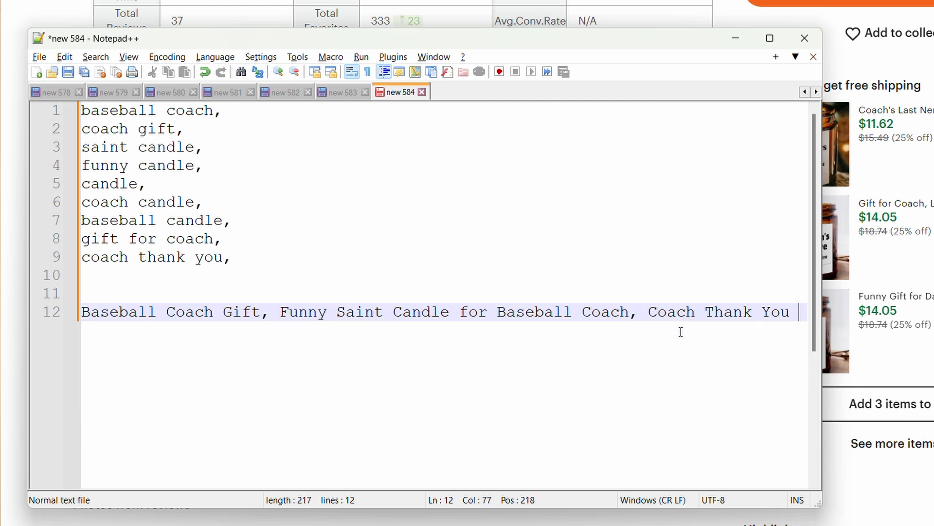
Step: Complete the draft title with "Scented Candle 13.75 Oz"
type("Scented Candle ")
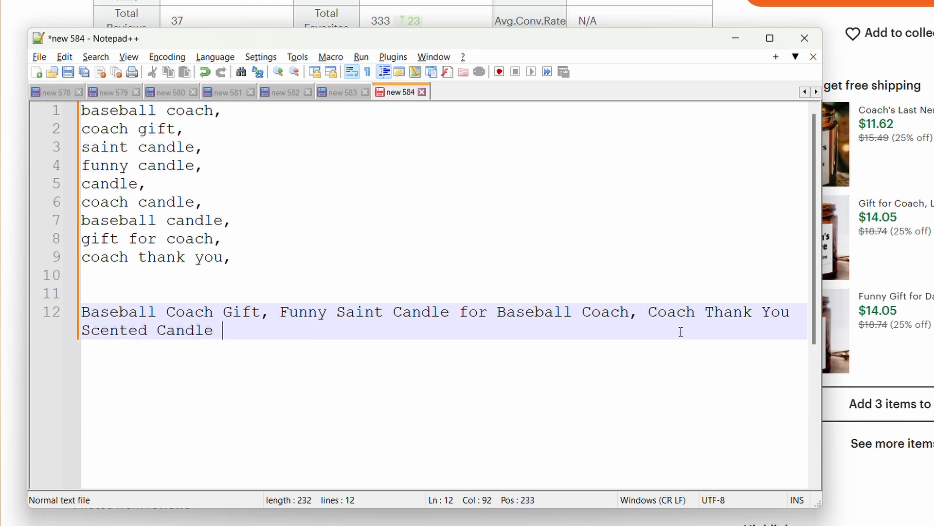
type("13.75Oz")
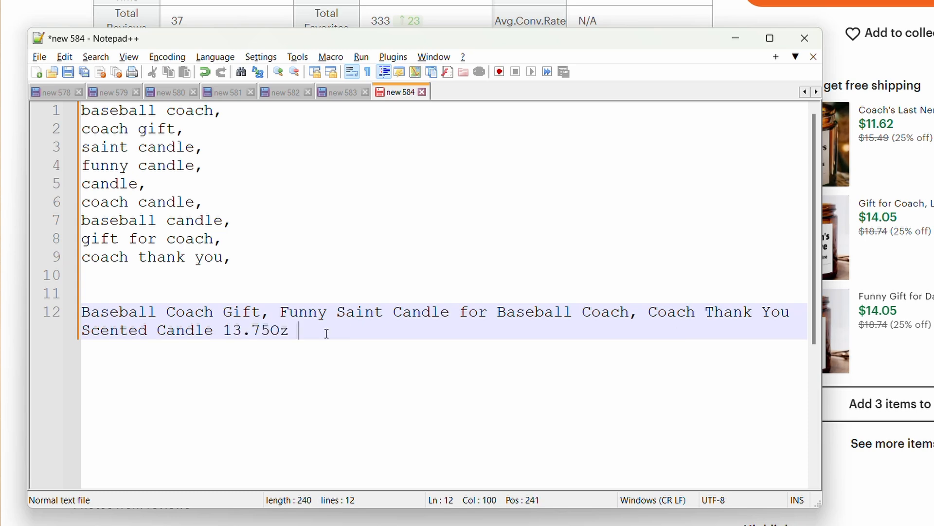
left_click(270, 335)
Step: Compare the competing Etsy listing's product tags with the drafted tag list in Notepad++ for further tag ideas
left_click(217, 271)
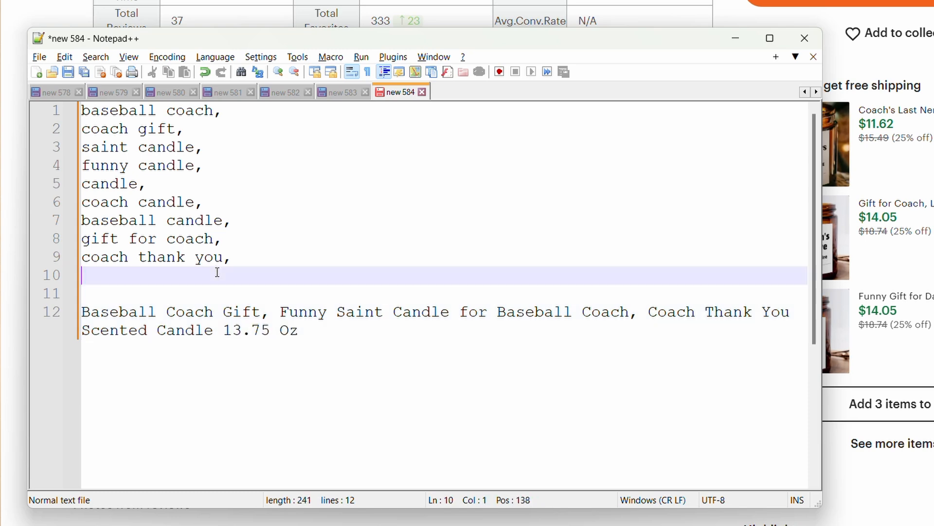
key("alt+Tab")
scroll(56, 370, "down", 1)
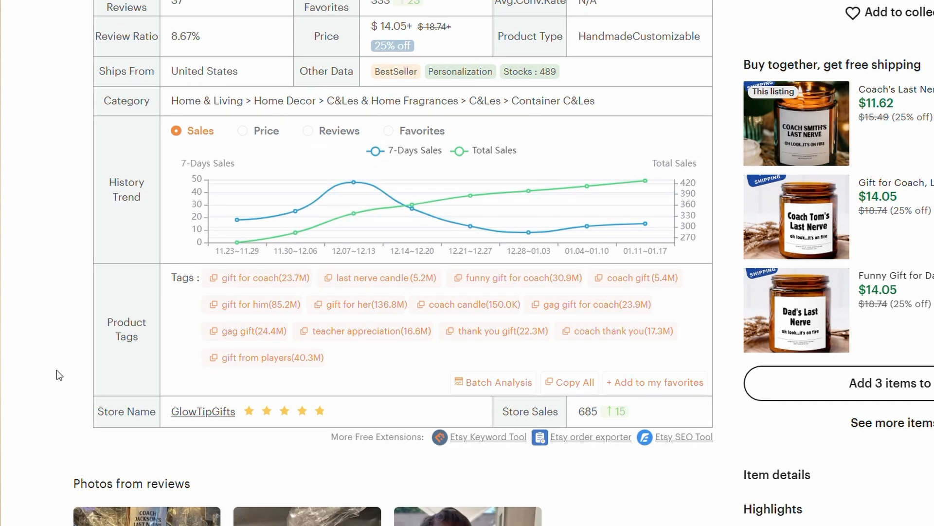
key("alt+Tab")
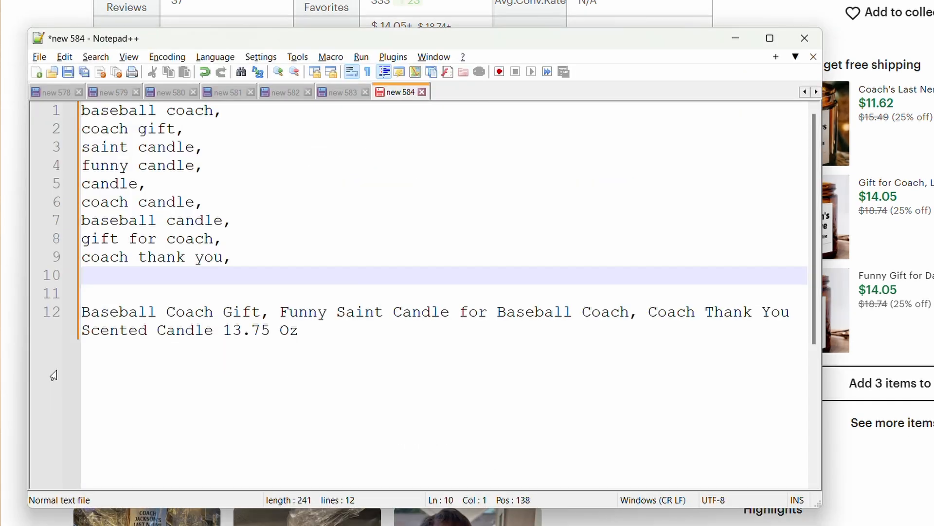
key("alt+Tab")
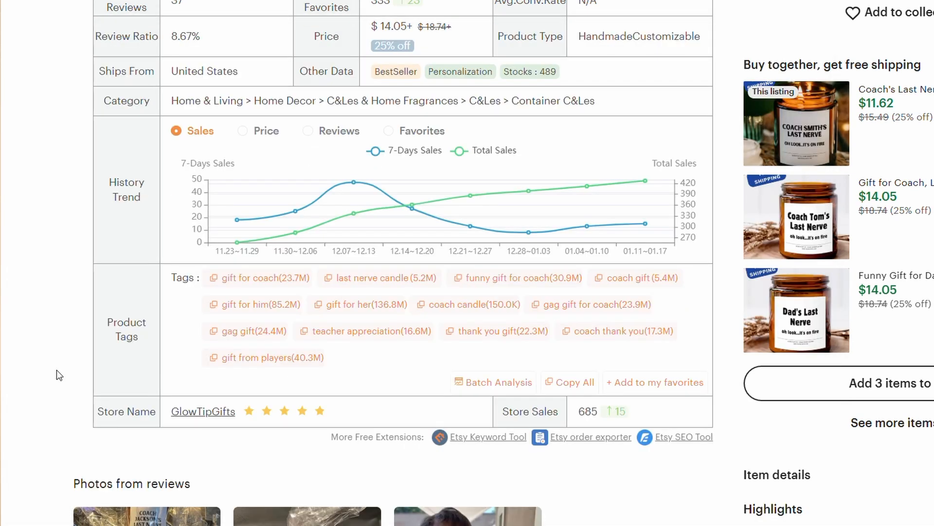
key("alt+Tab")
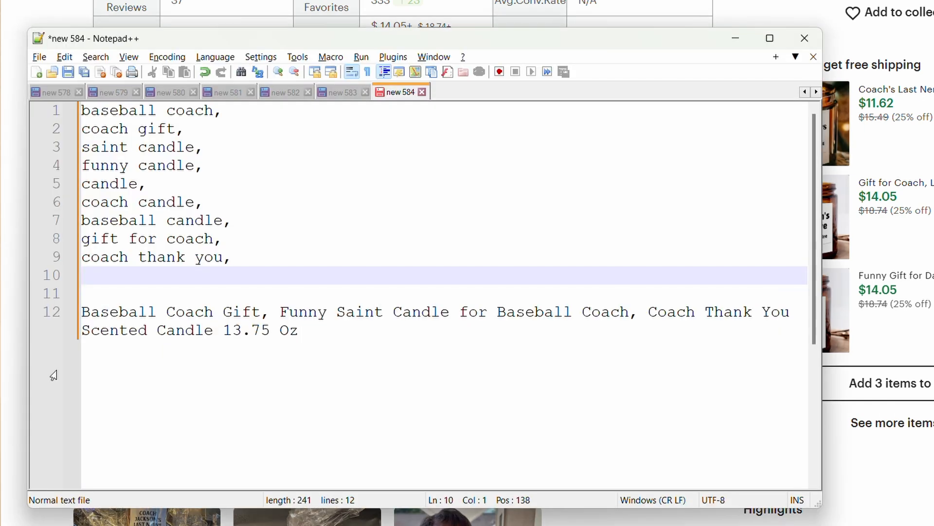
key("alt+Tab")
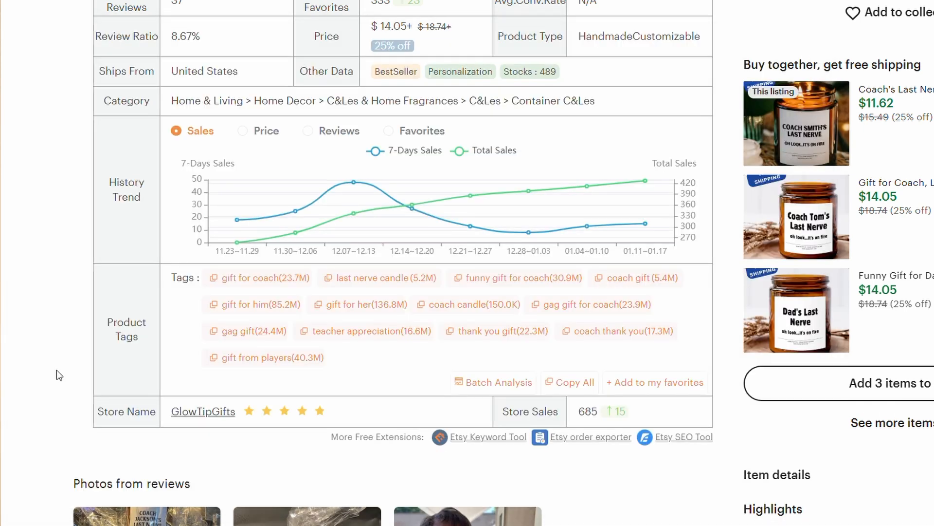
Step: Add the tag "scented candle," on line 10 of the tag list in Notepad++
key("alt+Tab")
type("sve")
key("BackSpace")
key("BackSpace")
type("ve")
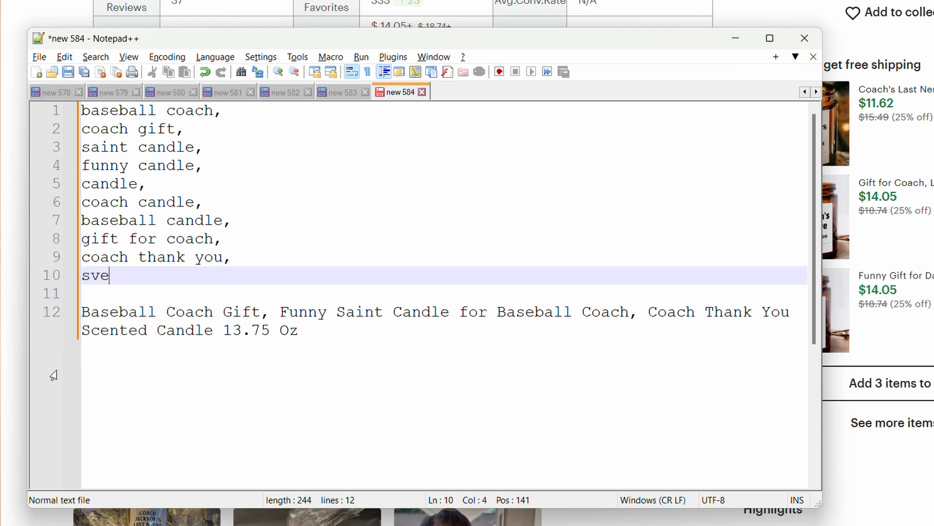
key("BackSpace")
key("BackSpace")
type("cented candle,")
key("Return")
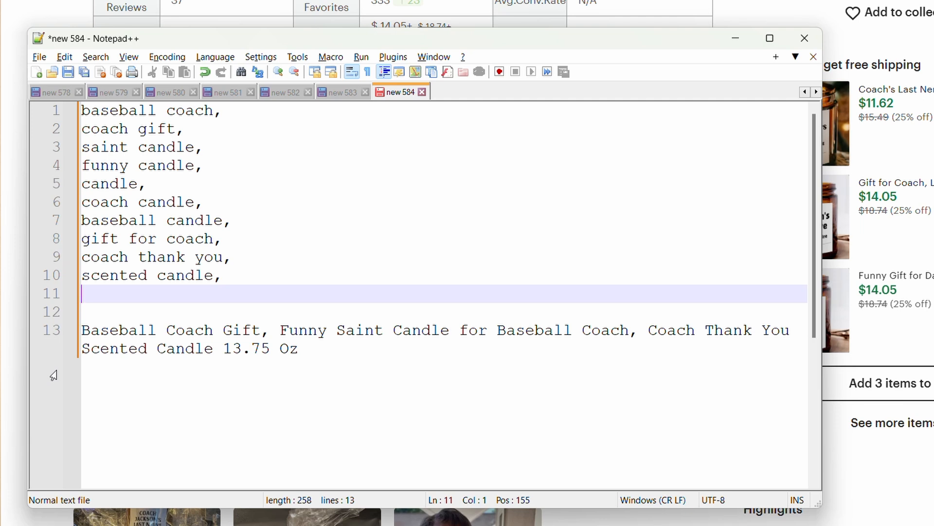
Step: Add the tags "personalized," and "custom coach gift," on lines 11 and 12 of the tag list
type("personalized,")
key("Return")
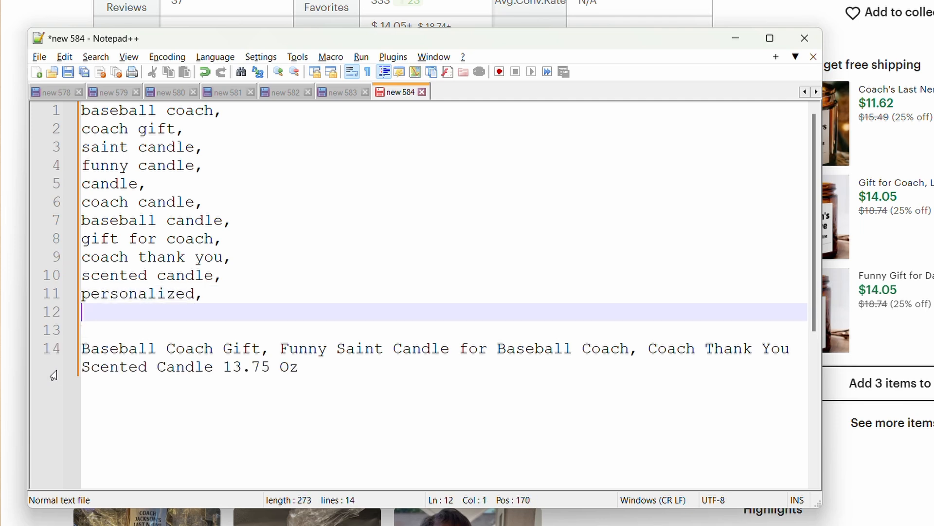
type("custom coach gif")
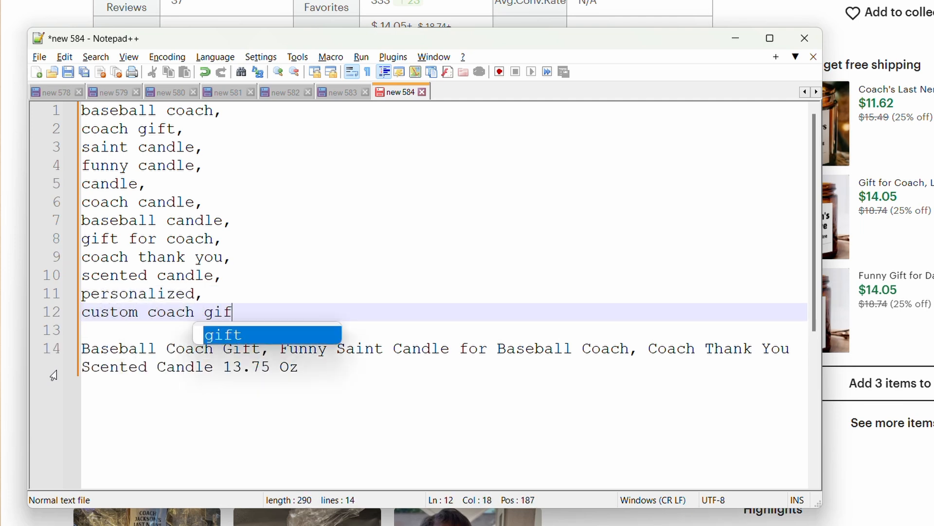
type("t,")
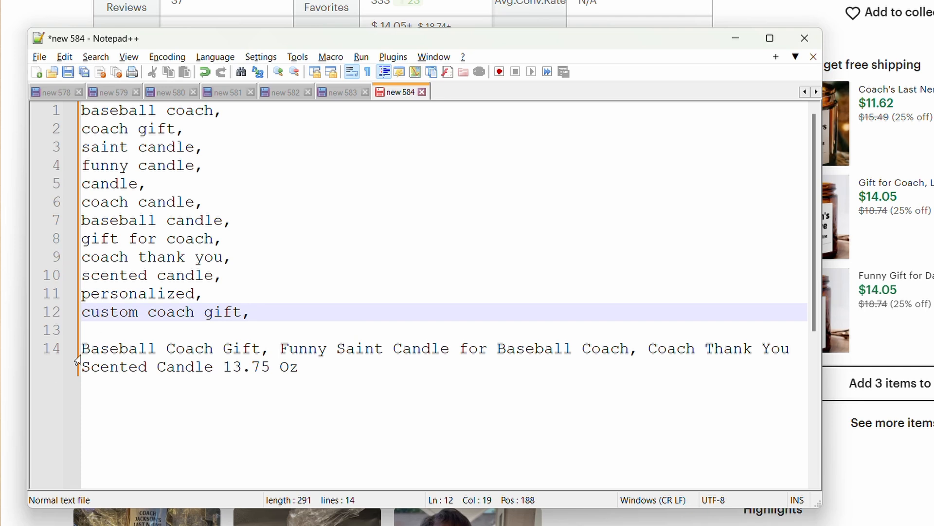
Step: Insert the word "Custom" before "Saint Candle" in the drafted title on line 14
left_click(336, 344)
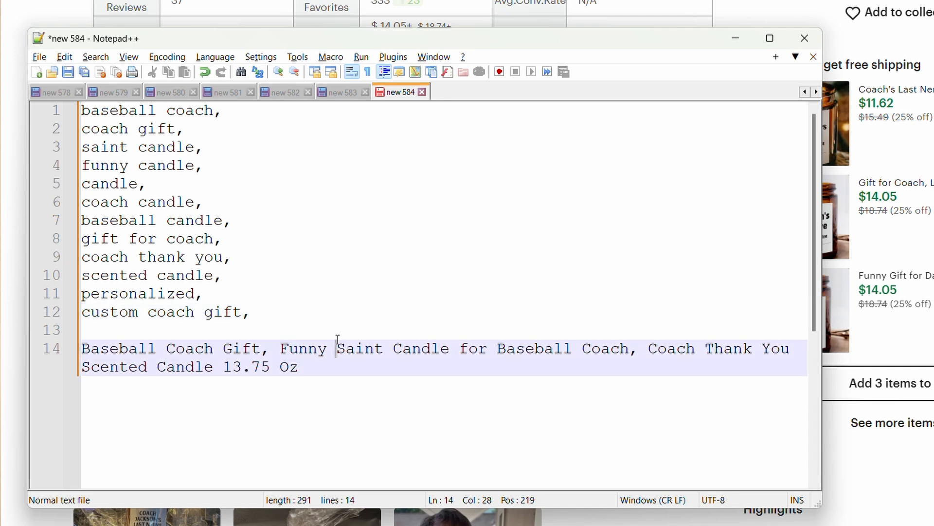
type("Custom")
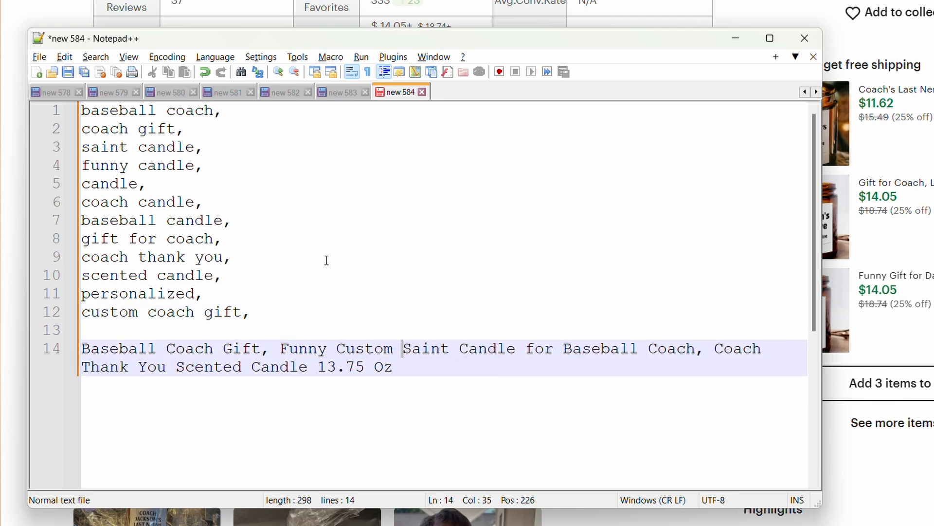
left_click(512, 376)
double_click(151, 348)
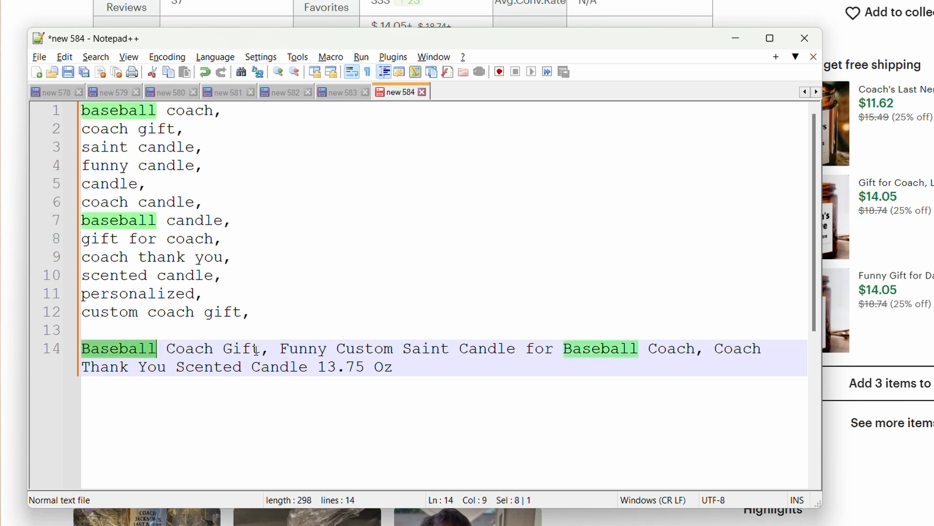
left_click_drag(259, 349, 62, 344)
left_click(310, 351)
triple_click(310, 353)
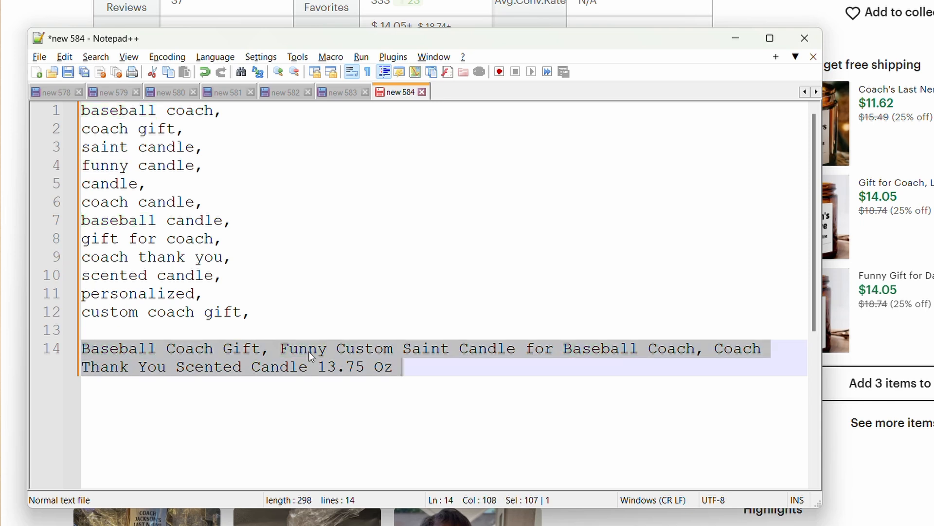
triple_click(121, 350)
left_click(424, 352)
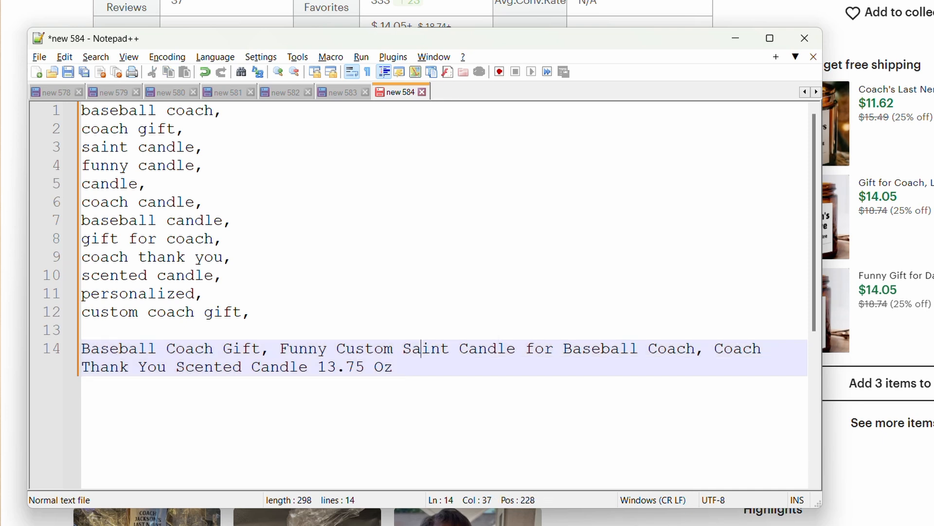
Step: Replace the Printify product title with the Notepad++ draft "Baseball Coach Gift, Funny Custom Saint Candle for Baseball Coach, Coach Thank You Scented Candle 13.75 Oz"
triple_click(236, 365)
key("ctrl+c")
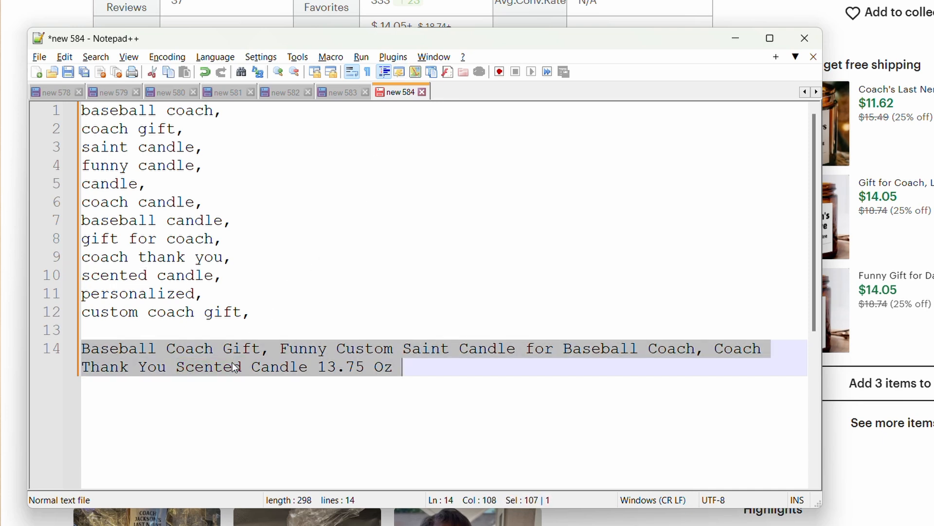
key("alt+Tab")
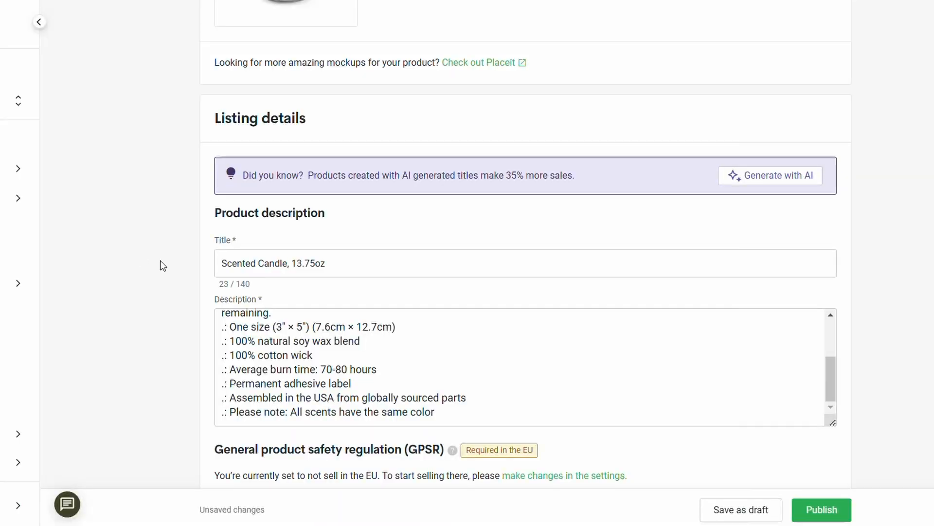
left_click(336, 256)
key("ctrl+a")
key("ctrl+v")
Step: Copy the whole tag list in Notepad++, from "baseball coach," through "custom coach gift,"
key("alt+Tab")
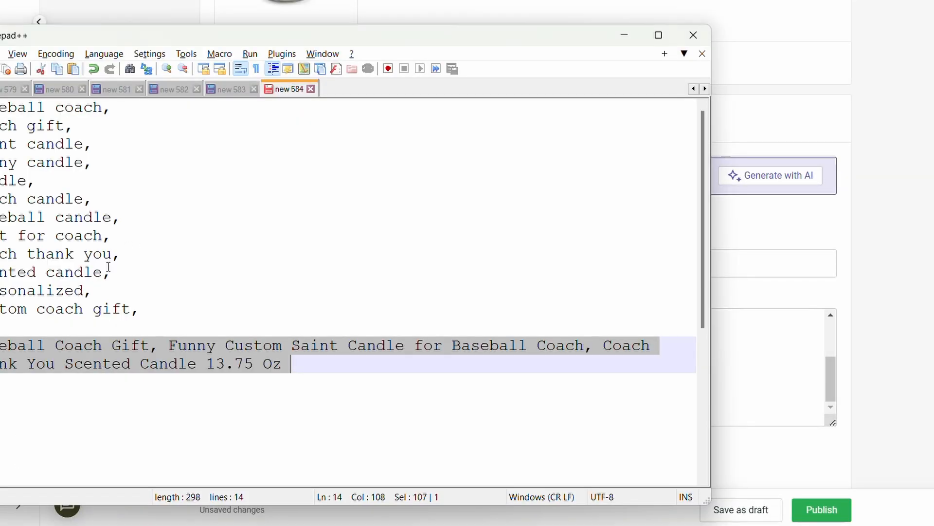
left_click(145, 312)
left_click_drag(144, 311, 71, 100)
left_click(192, 263)
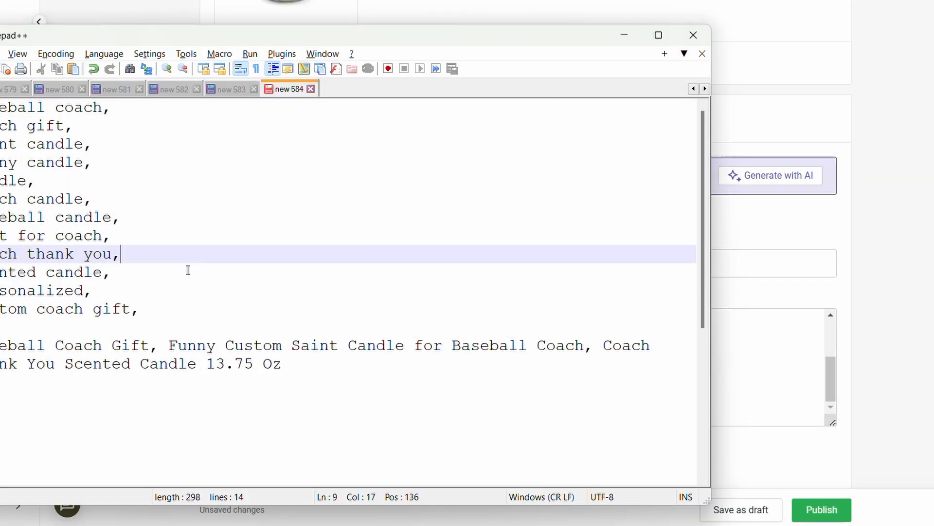
left_click_drag(157, 310, 1, 103)
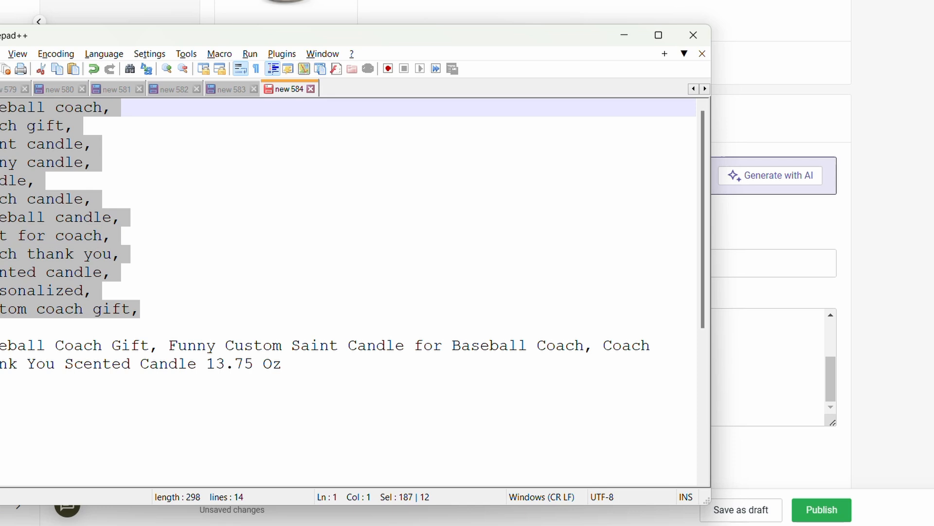
Step: Insert the copied tag list at the start of the Printify product description, above the existing text
key("alt+Tab")
left_click(292, 361)
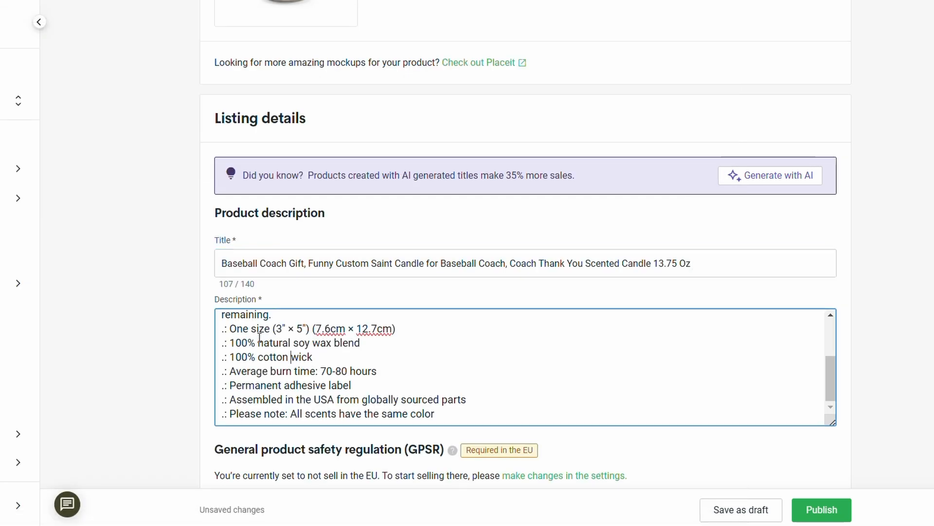
scroll(259, 338, "up", 3)
left_click(223, 319)
key("Return")
key("Return")
key("Up")
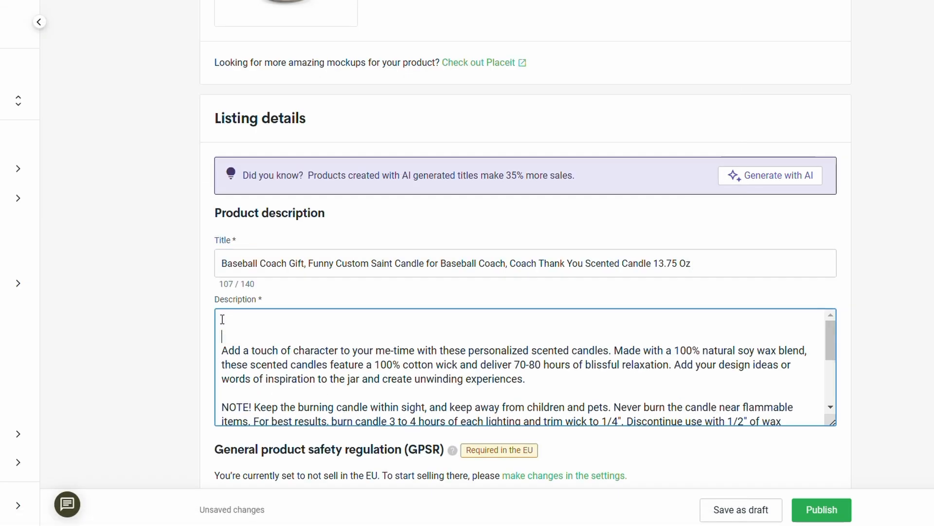
key("ctrl+v")
scroll(356, 380, "down", 1)
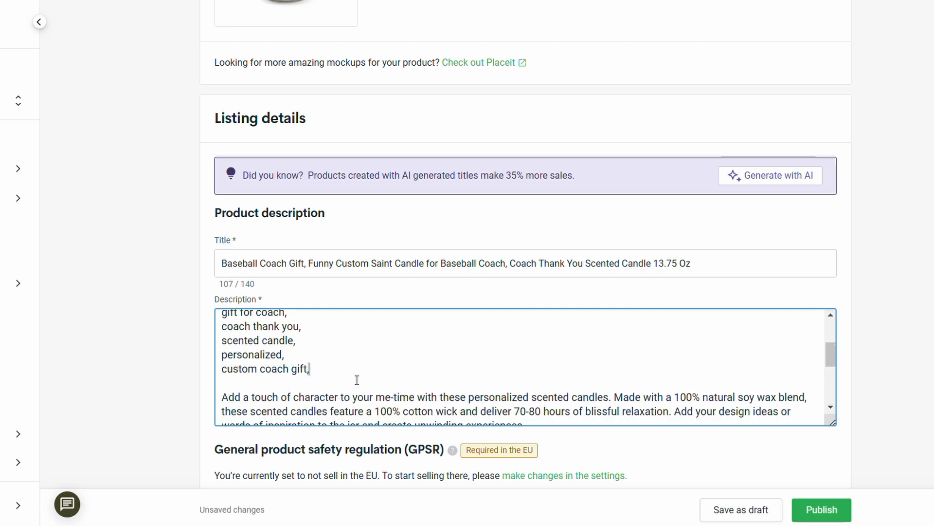
Step: Copy the tag list from the start of the product description
left_click(324, 359)
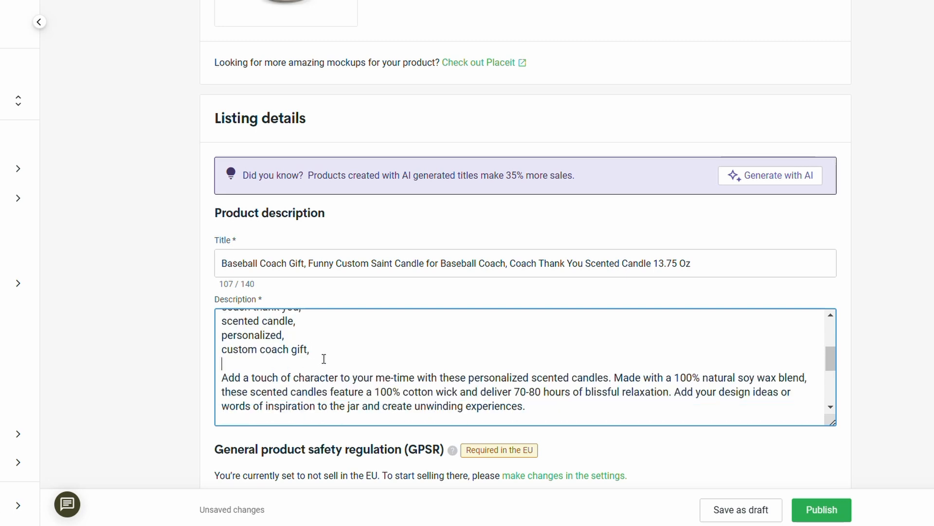
left_click_drag(323, 359, 155, 246)
left_click(262, 320)
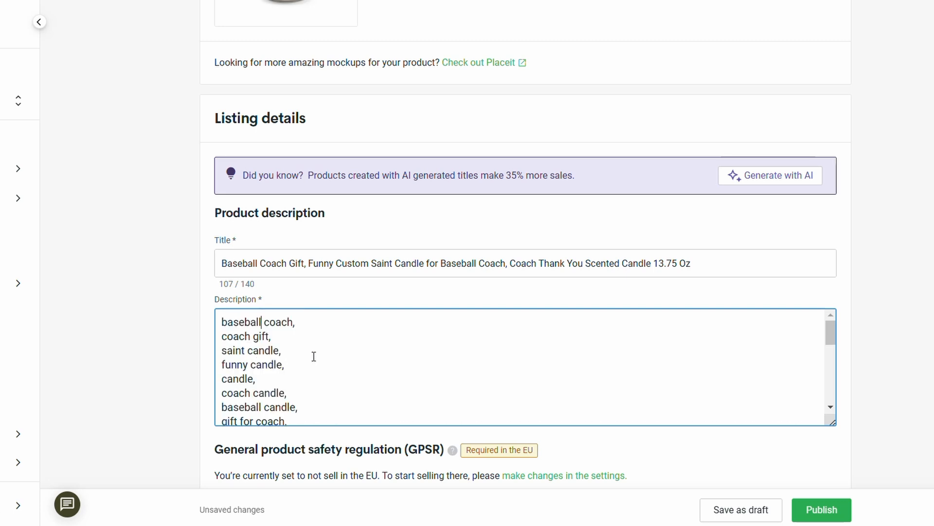
scroll(306, 355, "down", 5)
left_click(257, 324)
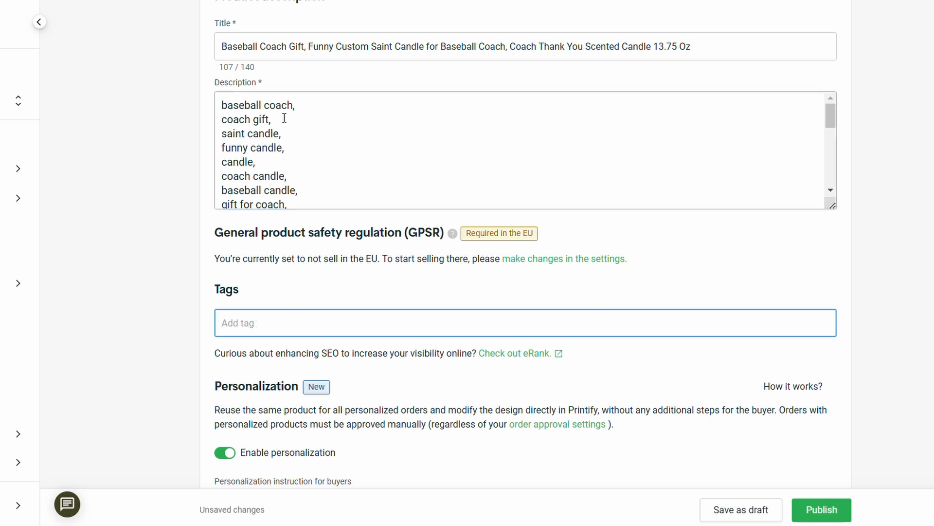
scroll(287, 119, "down", 3)
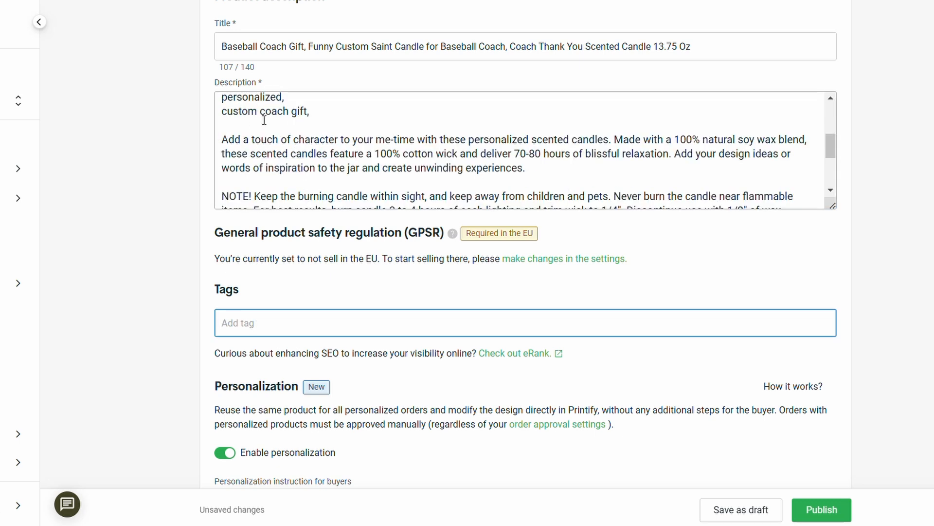
scroll(264, 120, "up", 1)
left_click_drag(322, 165, 233, 0)
key("ctrl+c")
scroll(178, 149, "down", 12)
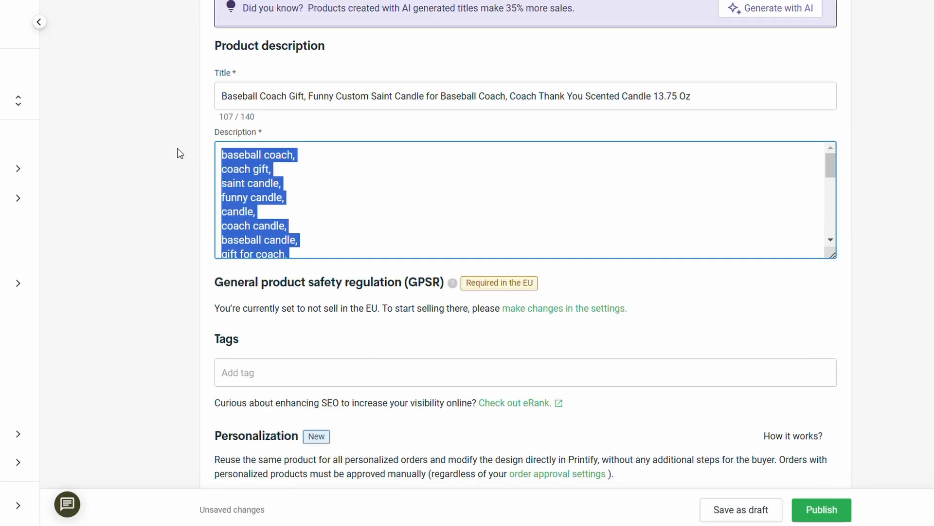
Step: Try to move the tag list out of the description and into the product's Tags field
key("BackSpace")
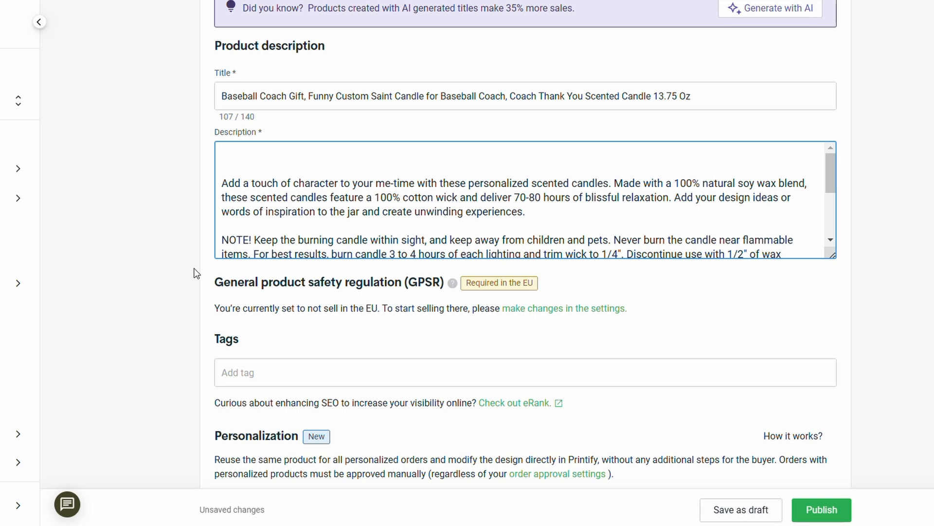
key("ctrl+z")
scroll(344, 203, "down", 3)
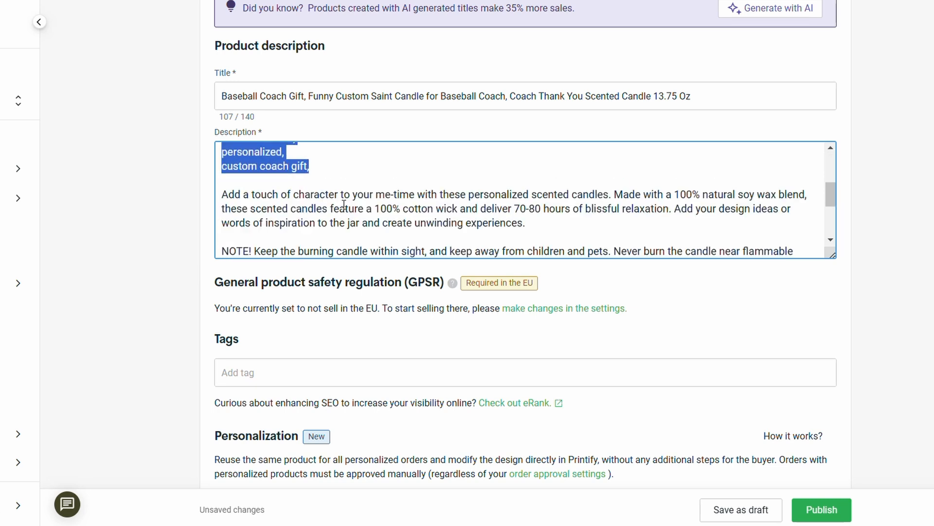
left_click(278, 368)
key("ctrl+v")
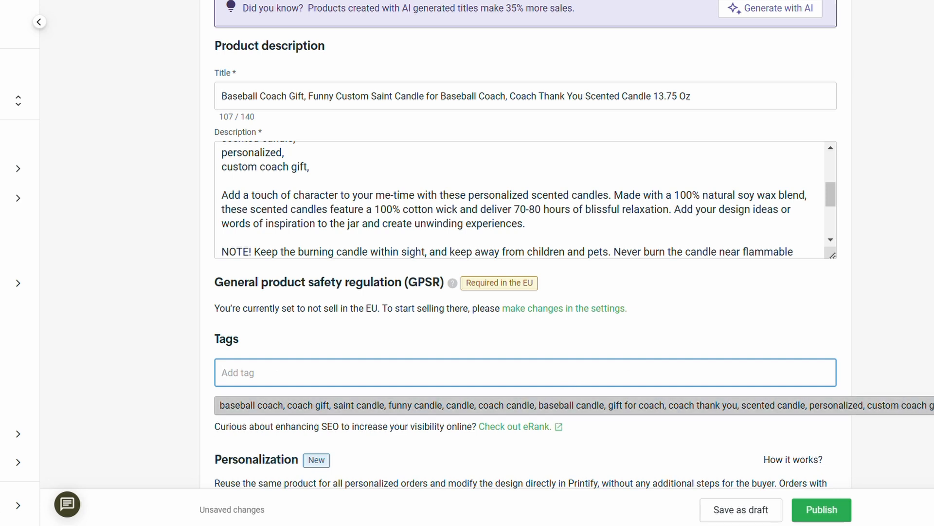
Step: Delete the description's last three bullets: permanent adhesive label, assembled in the USA, and the note about scents having the same color
left_click(311, 166)
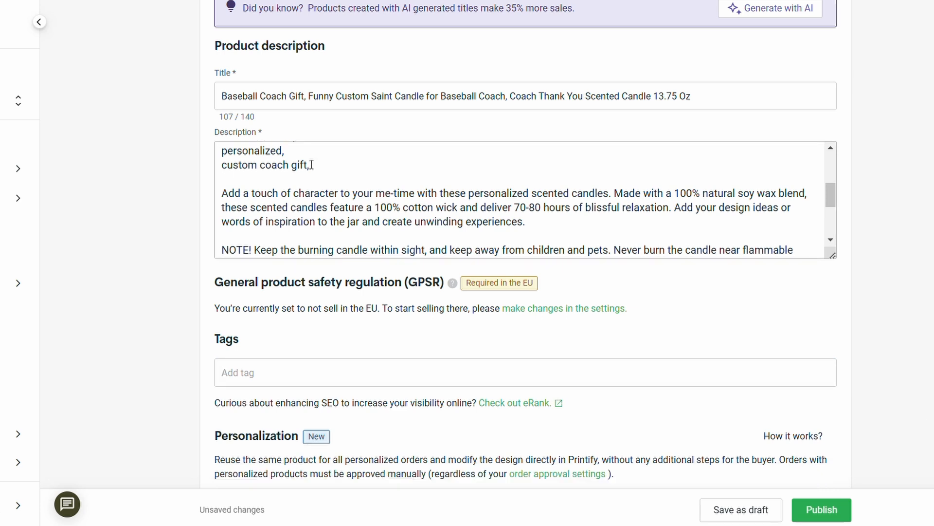
scroll(311, 164, "up", 3)
scroll(311, 164, "down", 3)
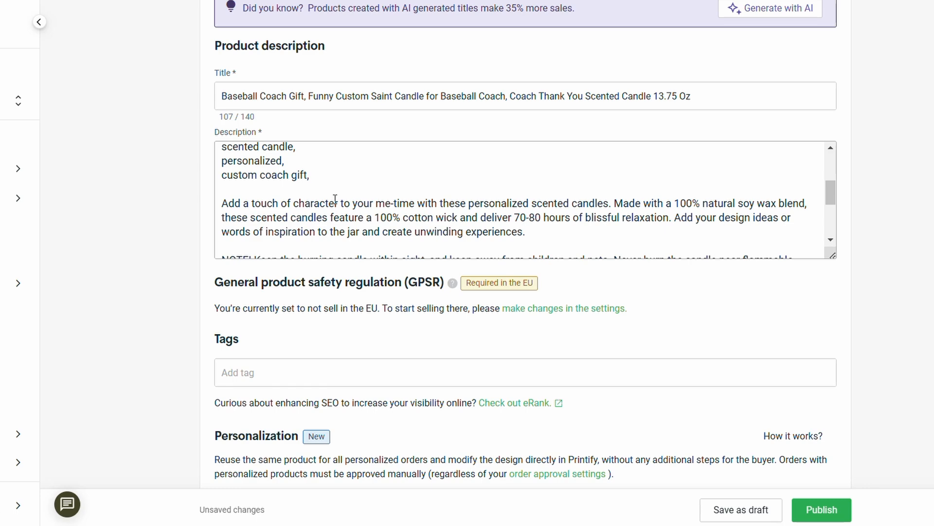
left_click_drag(225, 204, 678, 257)
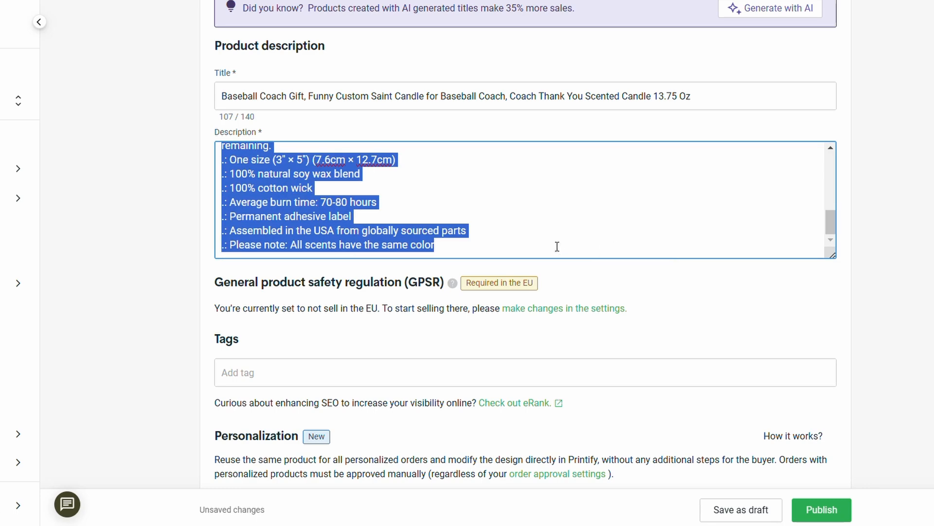
left_click(435, 248)
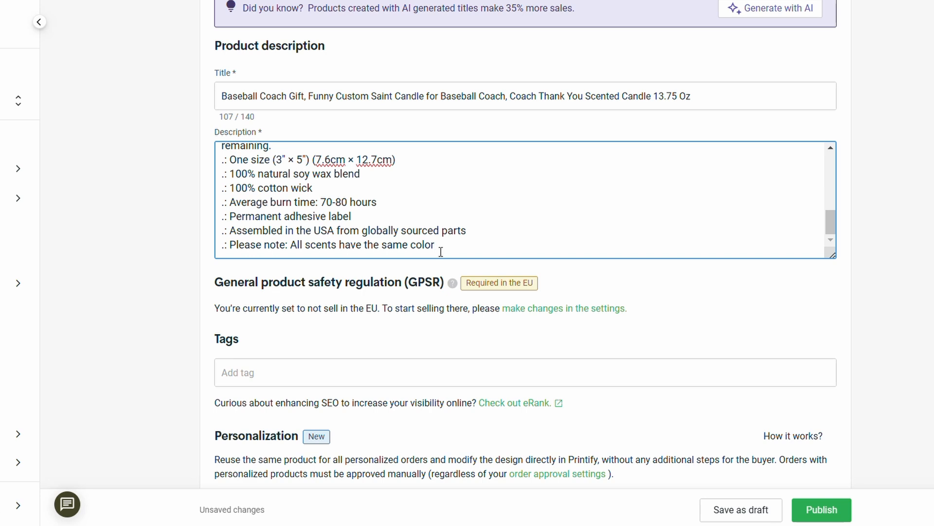
left_click_drag(441, 252, 190, 229)
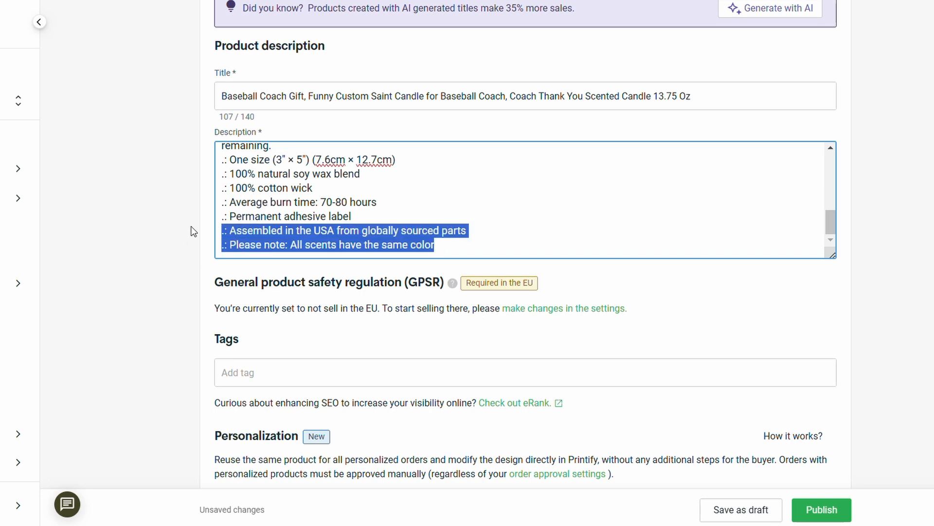
key("BackSpace")
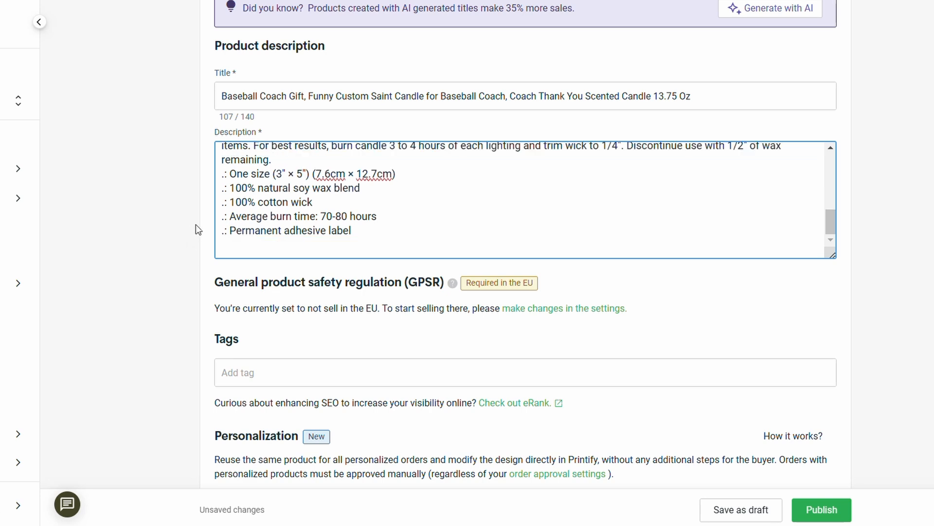
left_click_drag(371, 234, 209, 238)
key("BackSpace")
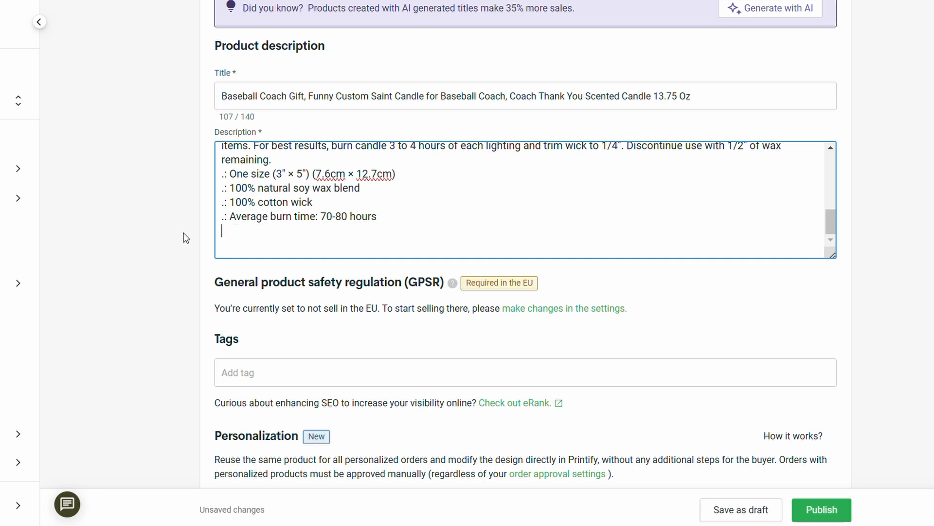
Step: Copy the supplier description and draft a ChatGPT prompt for a product description of saint scented candles, where customer photos become a saint baseball coach
left_click_drag(398, 219, 216, 222)
key("ctrl+c")
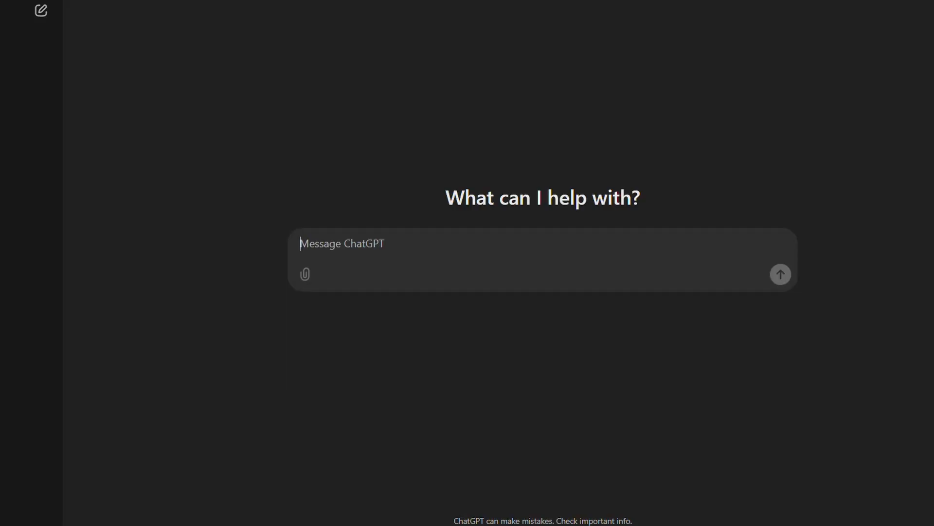
type("write a")
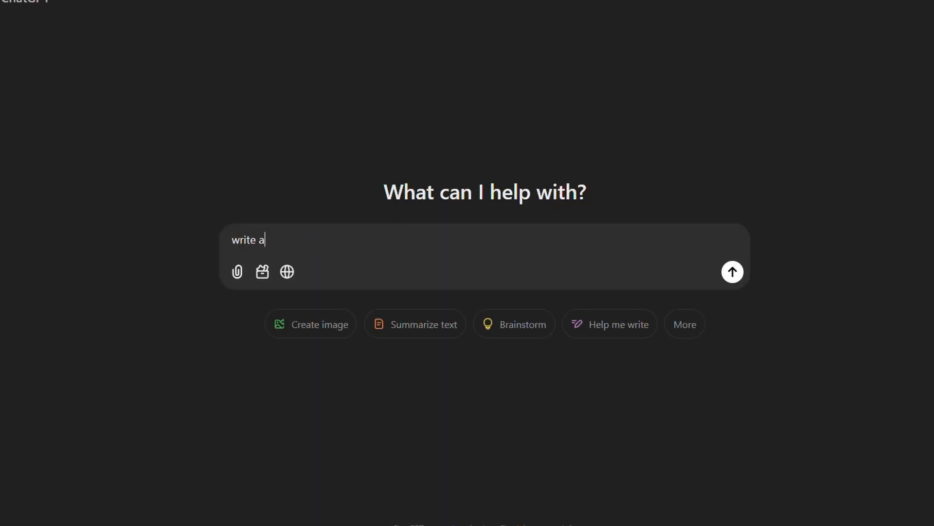
type(" product desccipti")
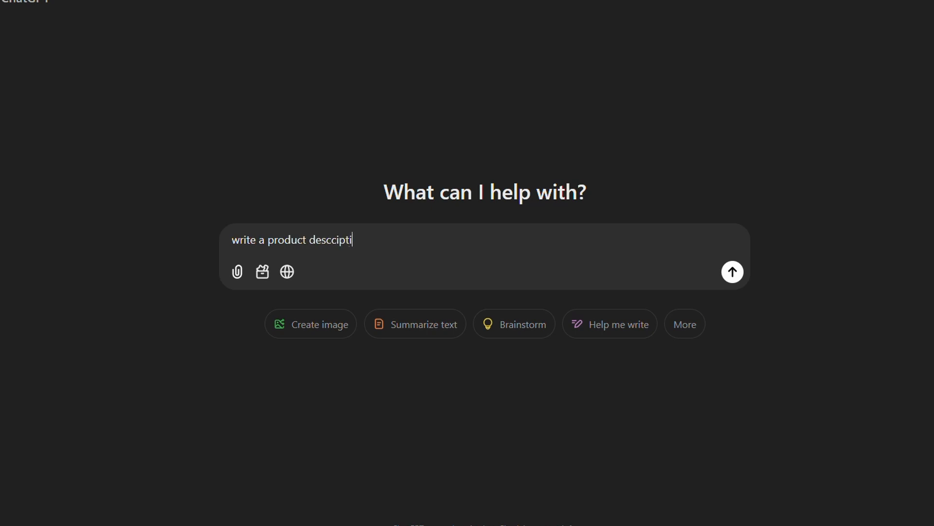
type("on for our lovely saint scented c")
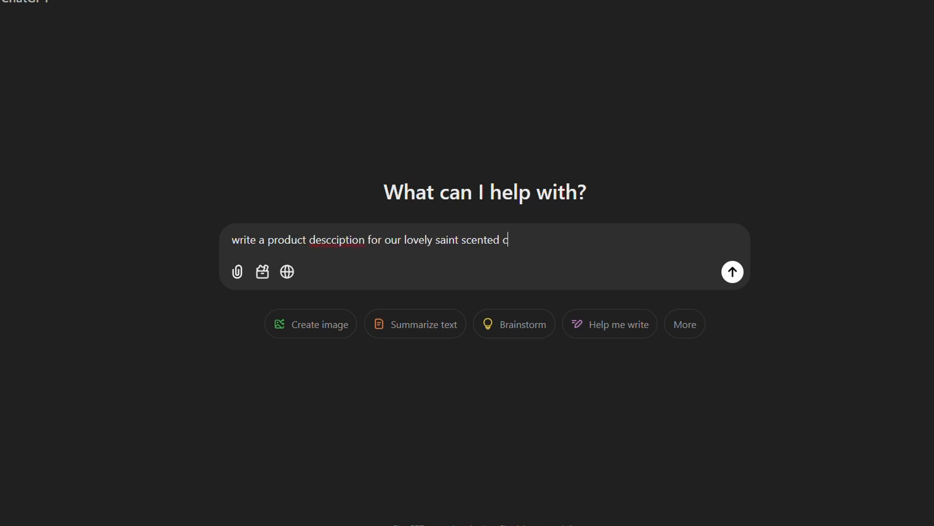
type("andles. Customers uploa")
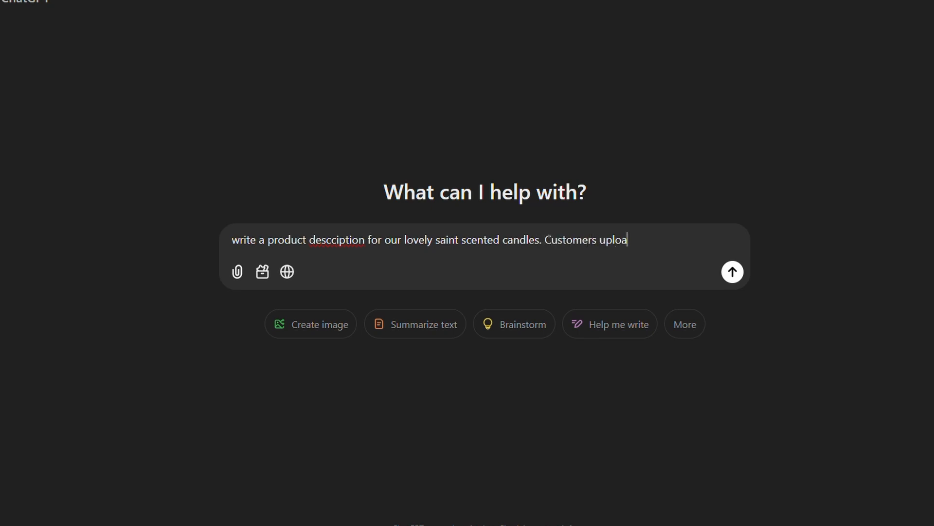
type("d their photo and we turn it ")
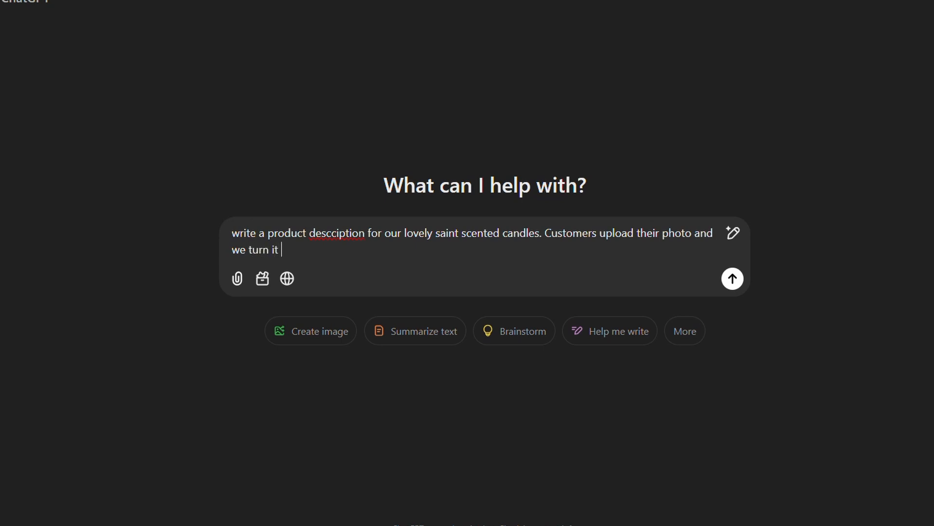
type("into a saint bas")
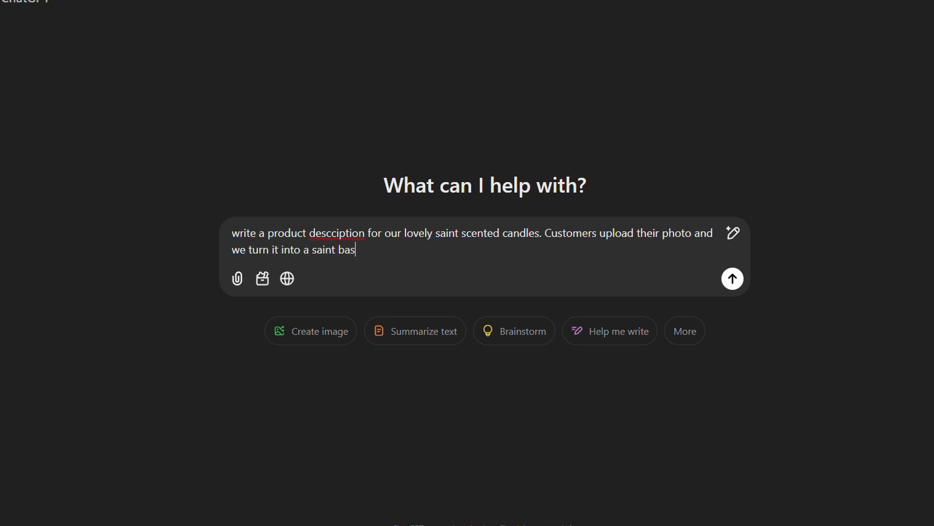
type("eball coach. Product descr")
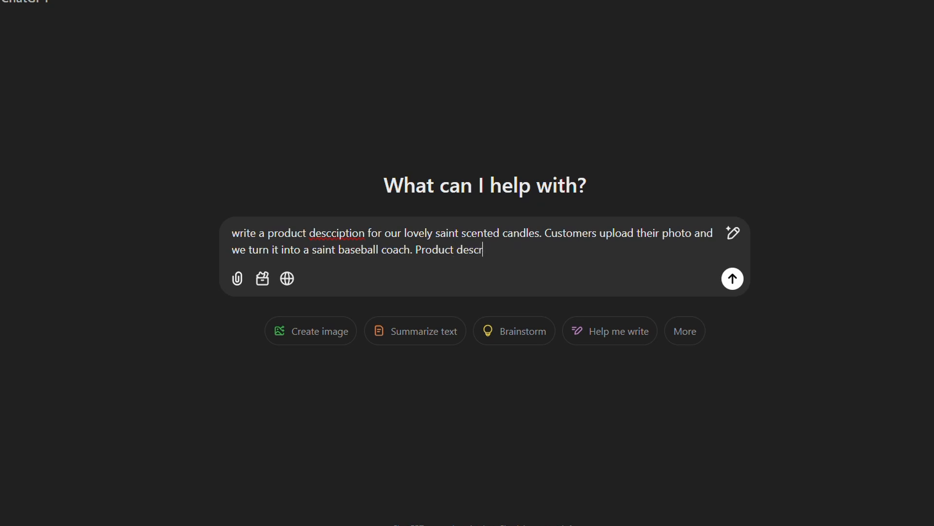
Step: Append the label "Product description from supplier:" to the prompt, followed by the copied supplier text
type("iptioj")
type("n from supplier:")
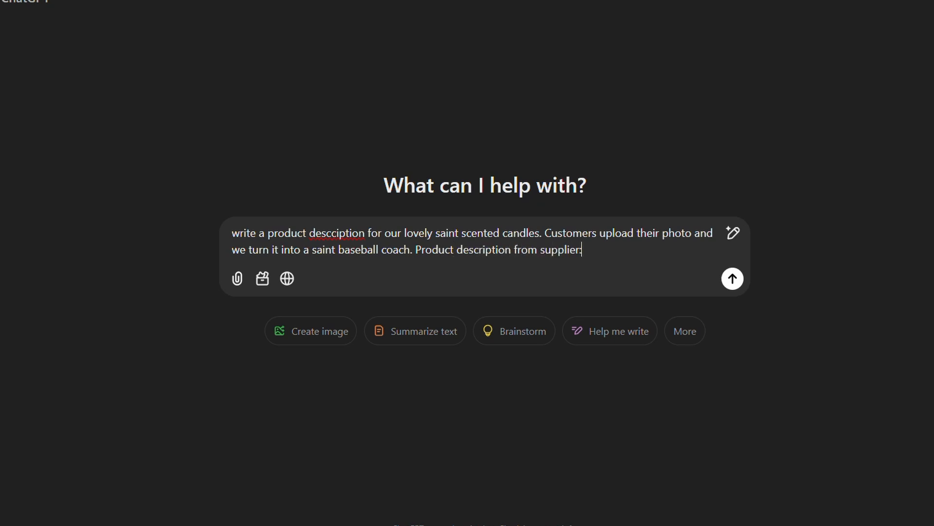
key("shift+Return")
key("shift+Return")
key("ctrl+v")
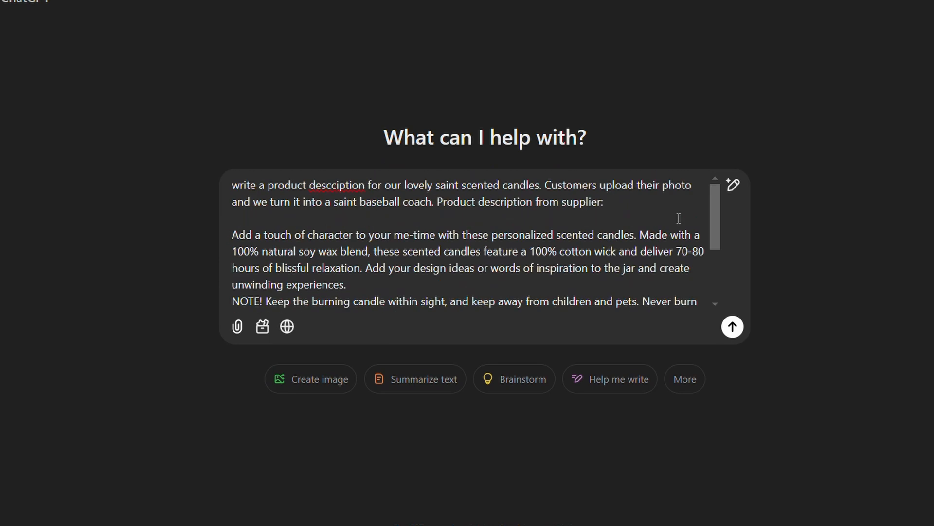
Step: Set the supplier section apart with blank lines and insert "Etsy title:" above it, followed by the product title copied from Printify
left_click(438, 202)
key("shift+Return")
key("shift+Return")
key("shift+Return")
left_click(448, 207)
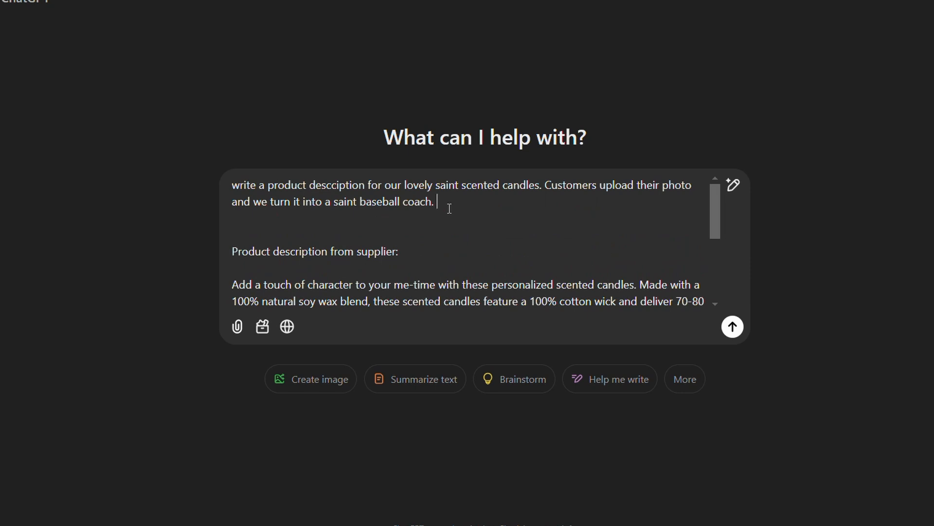
type("Etsy title:")
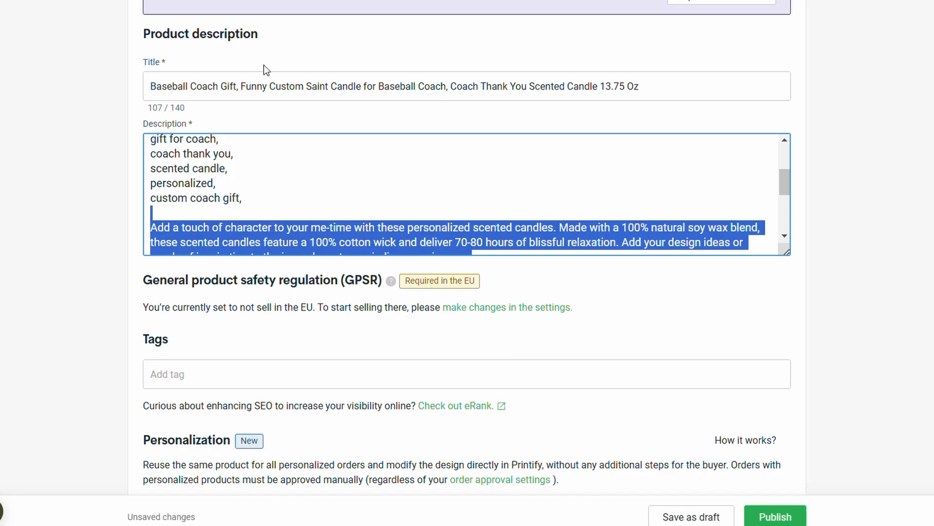
left_click(263, 85)
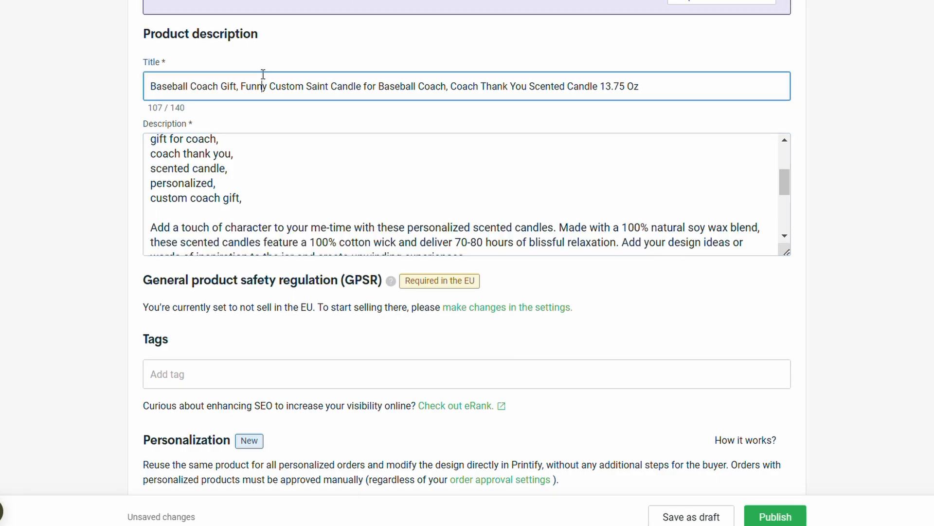
key("ctrl+a")
key("ctrl+c")
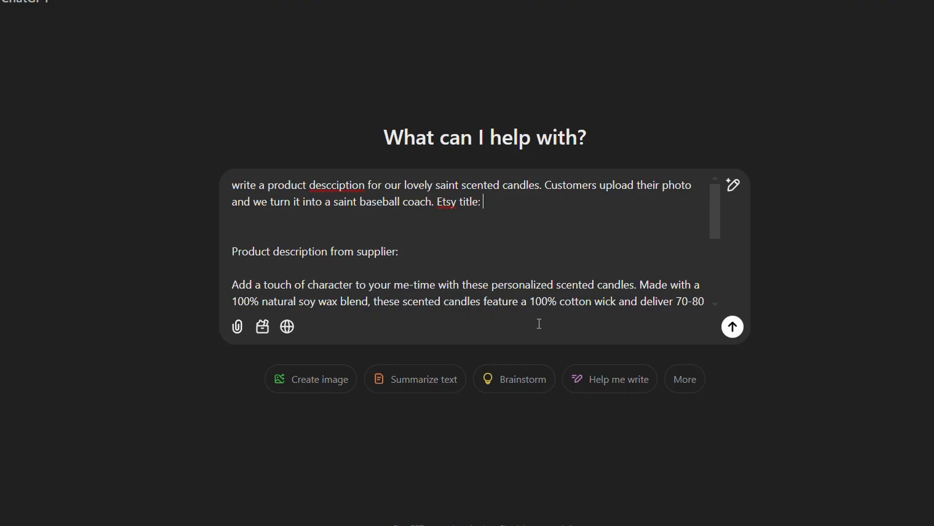
key("ctrl+v")
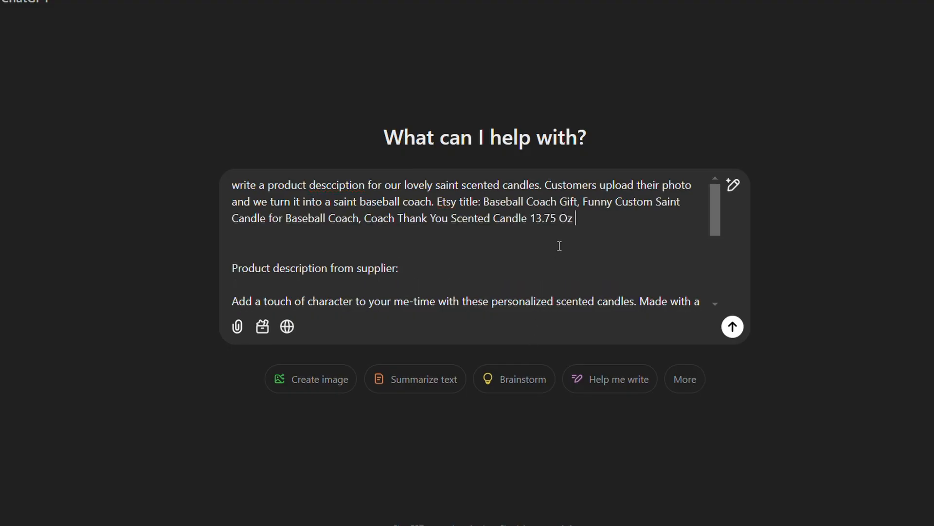
Step: Add an instruction to the prompt to tell people how to order: first order, then message us your photo
scroll(560, 246, "down", 3)
scroll(560, 246, "up", 3)
key("Return")
key("Return")
type("m")
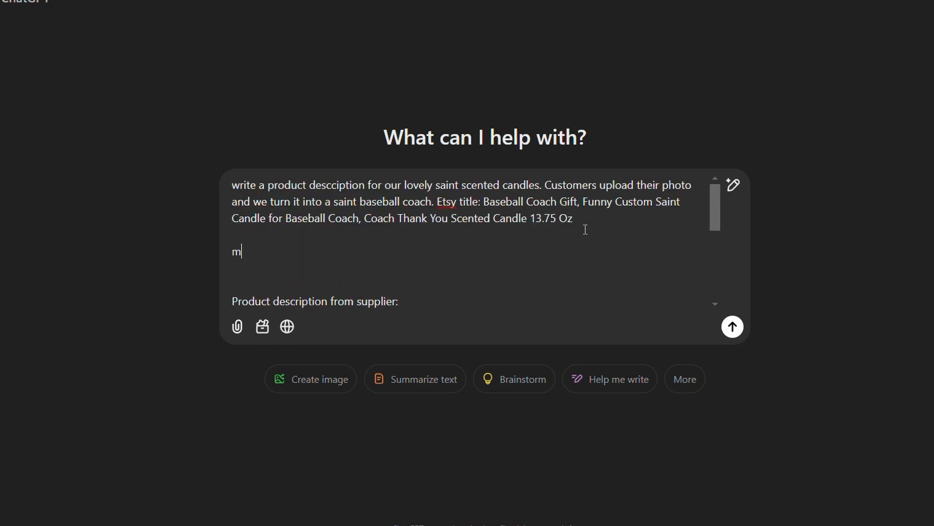
type("ake sure to tell people how to")
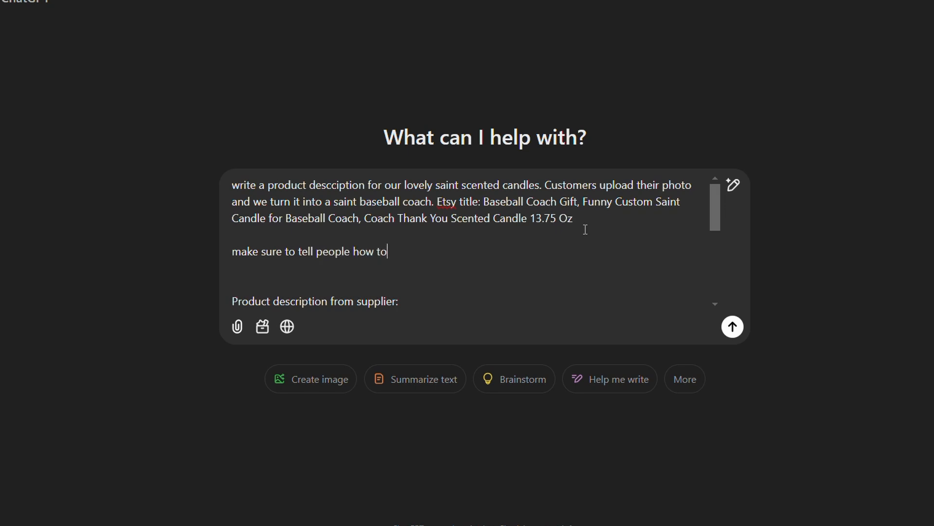
type(" order: first order,, then ")
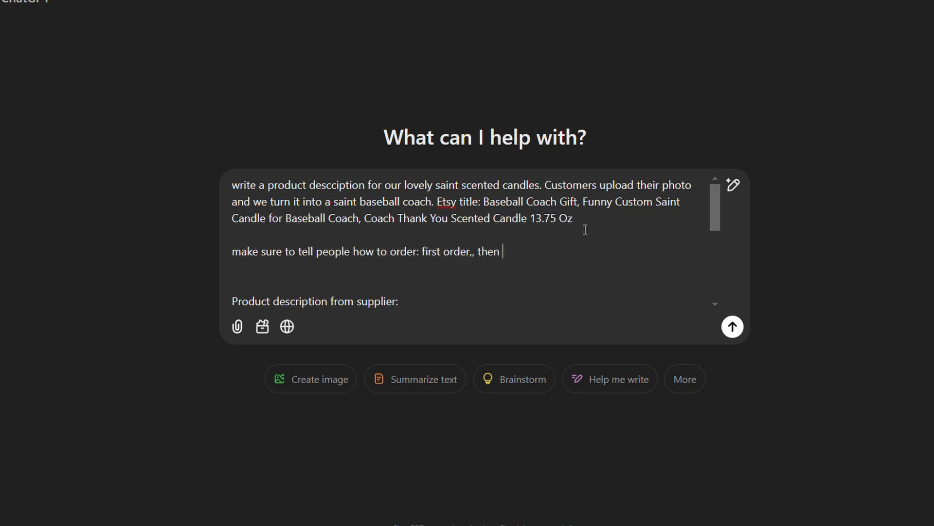
type("message us your ph")
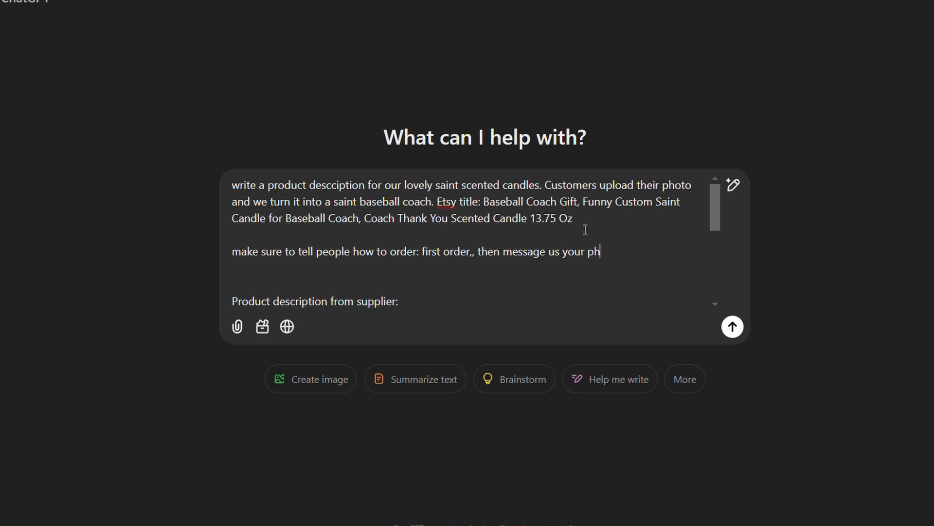
type("oto.")
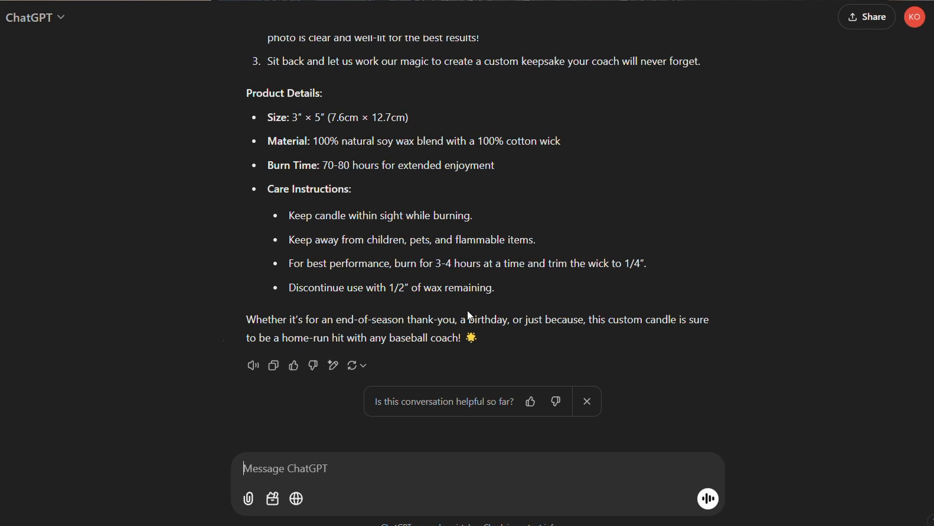
Step: Copy the whole ChatGPT-written product description and replace the supplier text in the Printify description with it
left_click_drag(491, 336, 309, 187)
scroll(309, 183, "up", 4)
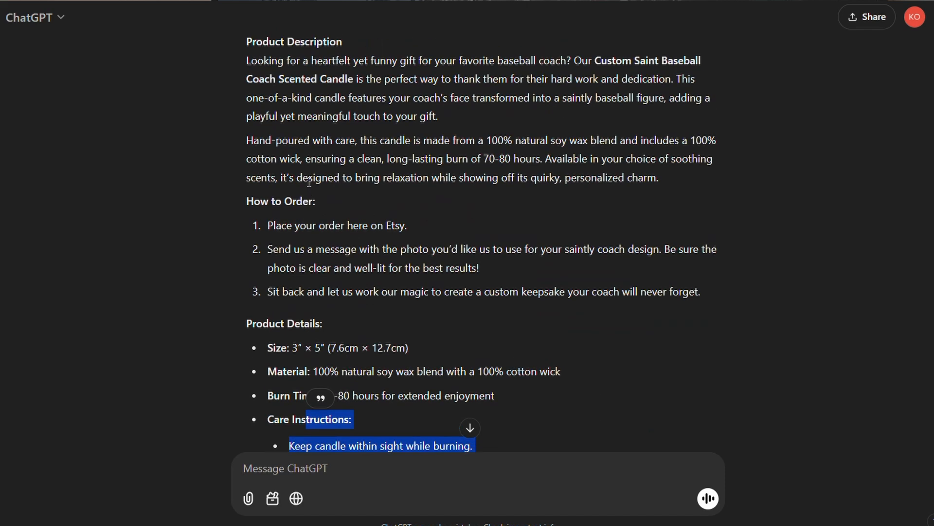
scroll(309, 183, "up", 3)
left_click(247, 208, "shift")
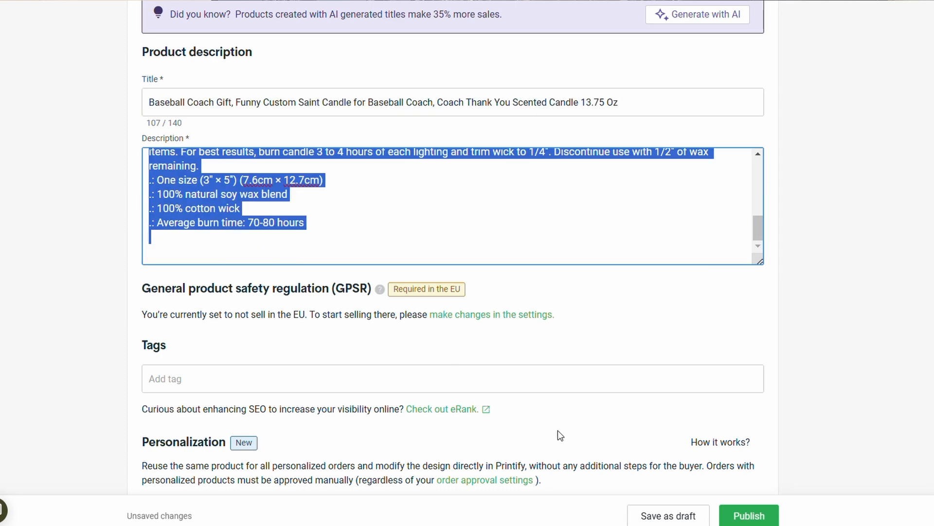
key("ctrl+v")
scroll(262, 193, "up", 2)
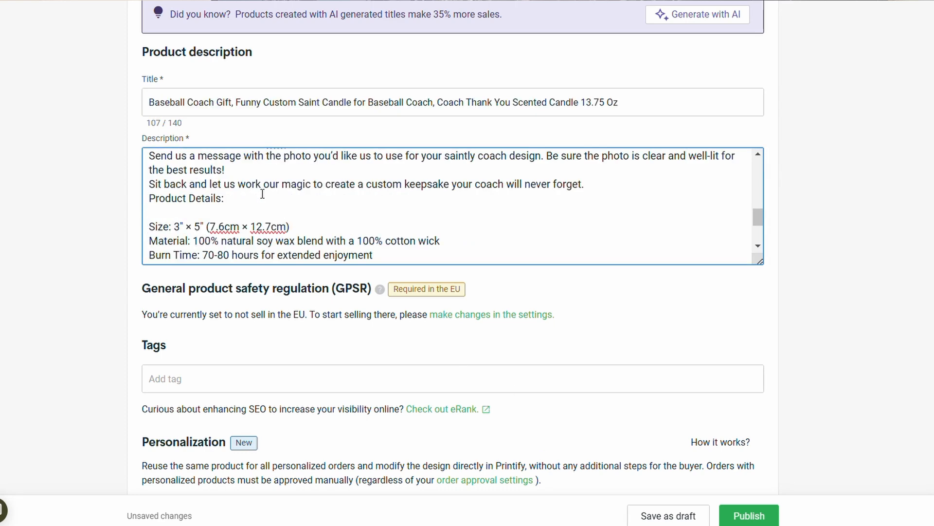
scroll(262, 193, "up", 4)
scroll(262, 193, "down", 6)
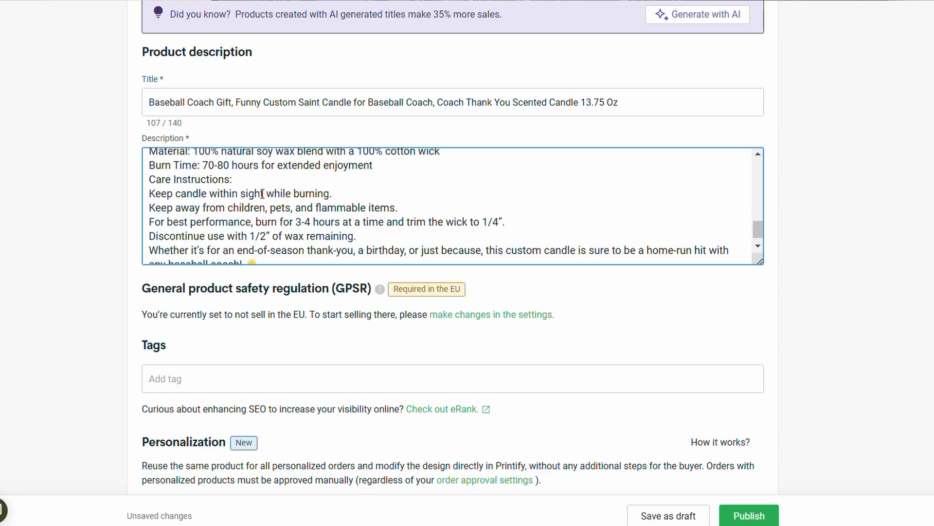
Step: Switch to ChatGPT and ask it to use emojis or something for bullets in the product description
key("alt+Tab")
scroll(373, 353, "down", 5)
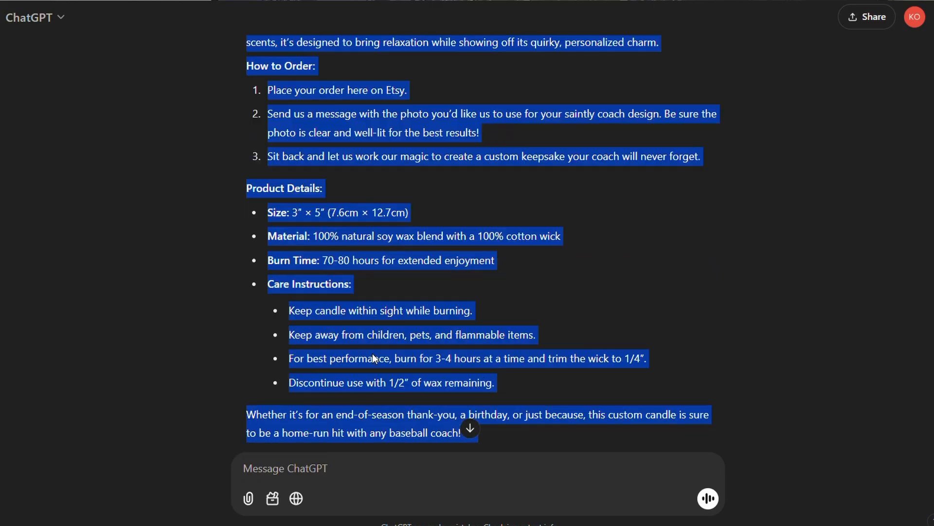
left_click(298, 459)
type("use  emo")
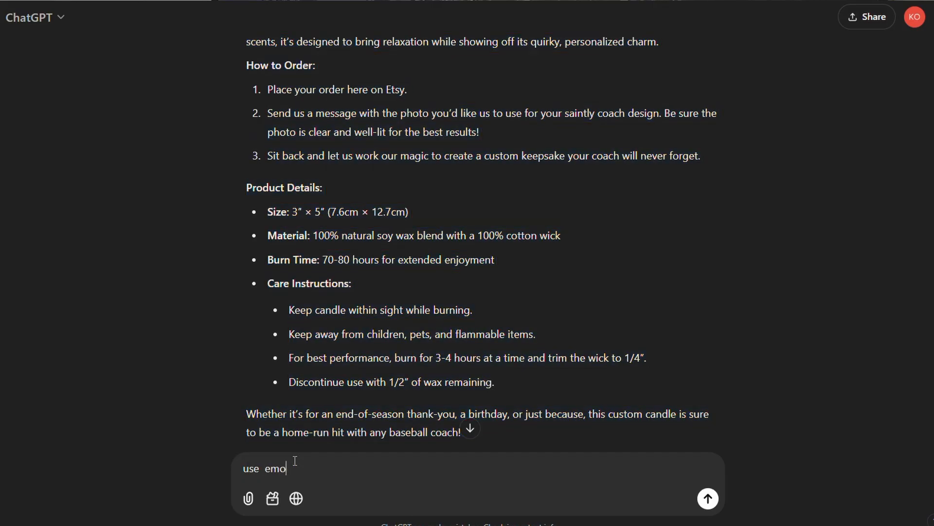
type("jis or something fo rbullets")
key("Return")
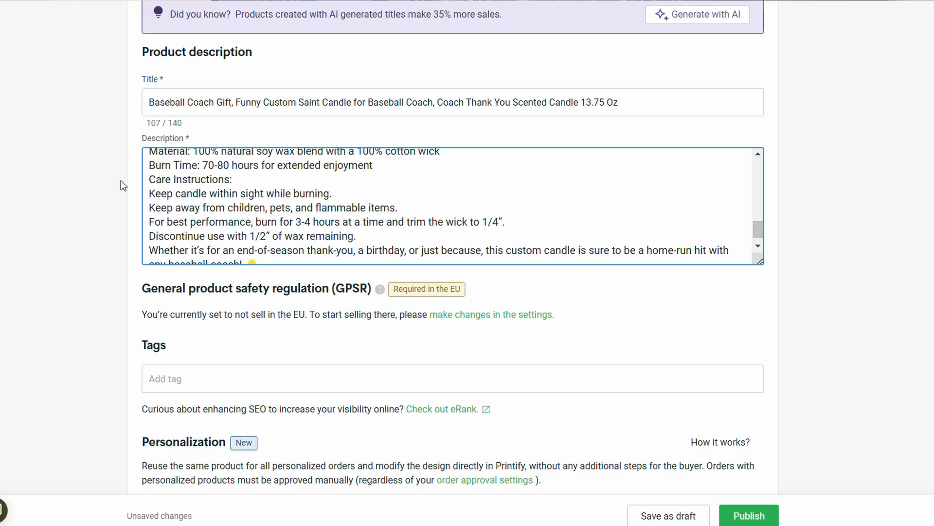
Step: Replace the pasted product text in the Printify description with the emoji-bulleted version from ChatGPT
scroll(189, 185, "up", 2)
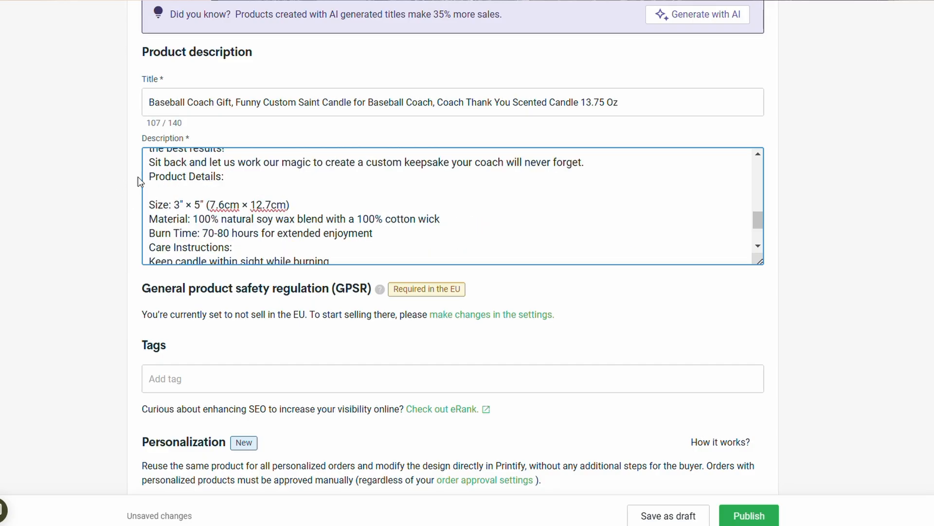
scroll(148, 188, "up", 5)
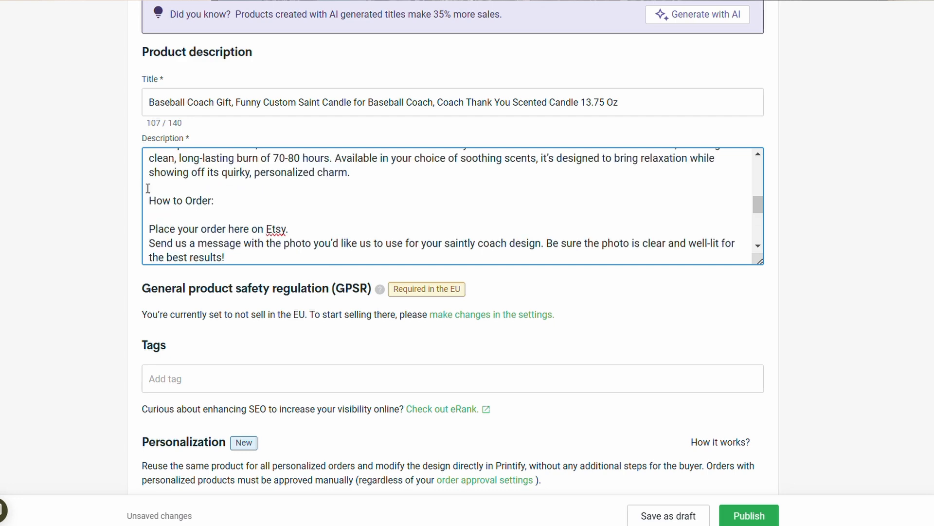
scroll(149, 185, "up", 3)
left_click_drag(146, 185, 444, 444)
key("ctrl+v")
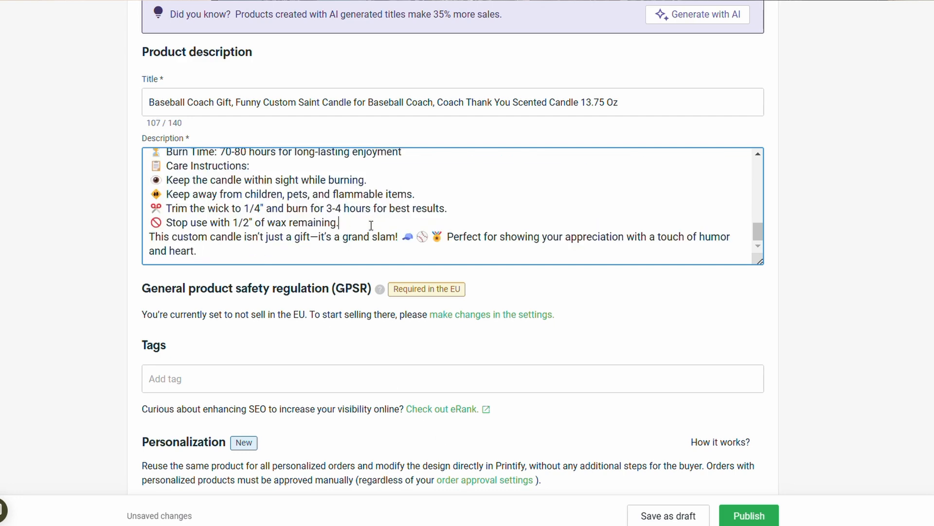
Step: Insert blank lines before the description's closing paragraph and both before and after the "Care Instructions:" heading
key("Return")
scroll(331, 211, "up", 1)
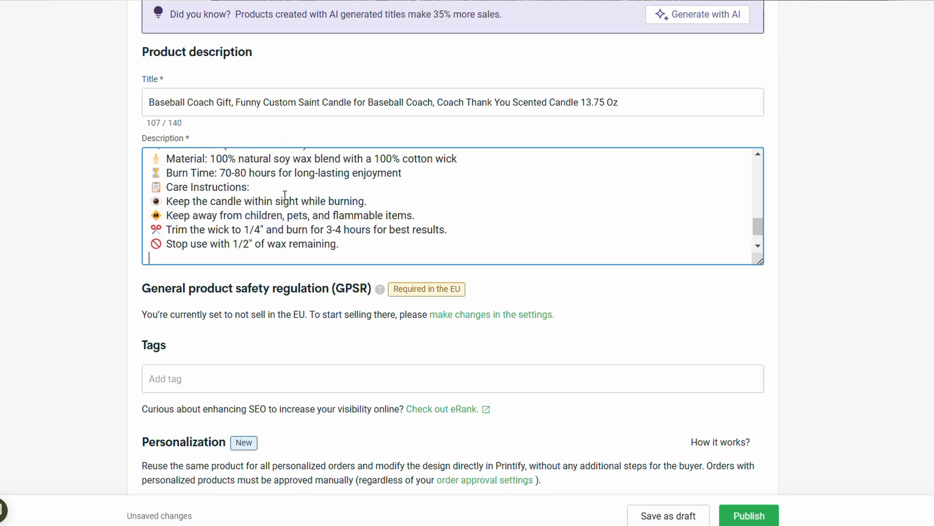
left_click(415, 171)
key("Return")
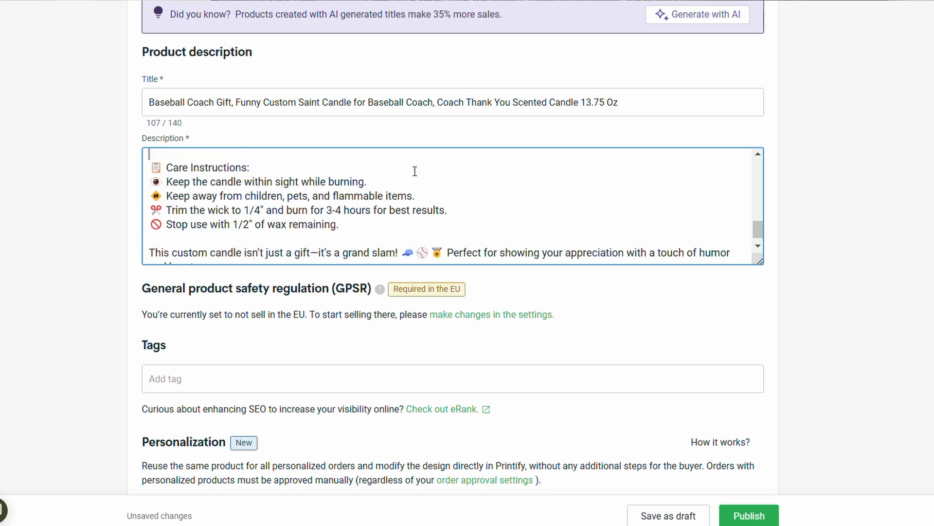
scroll(313, 171, "down", 1)
scroll(313, 171, "up", 3)
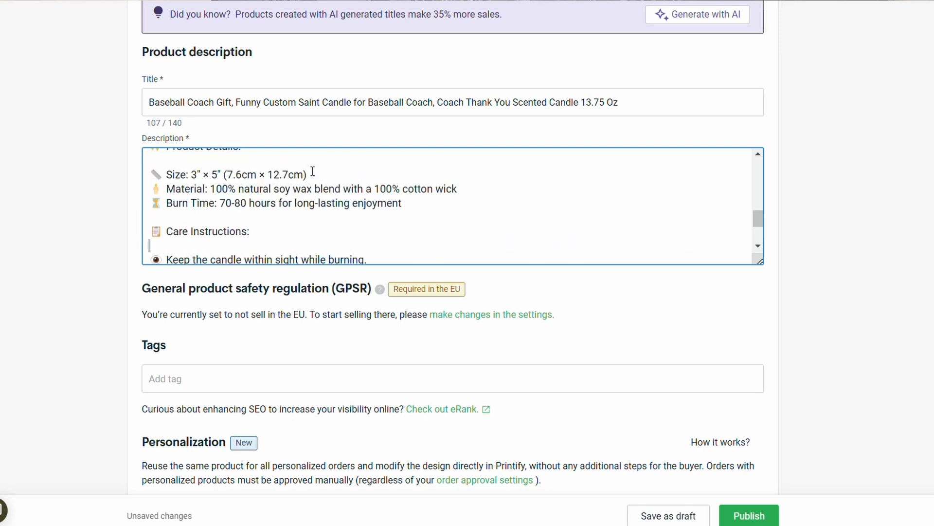
scroll(312, 171, "up", 3)
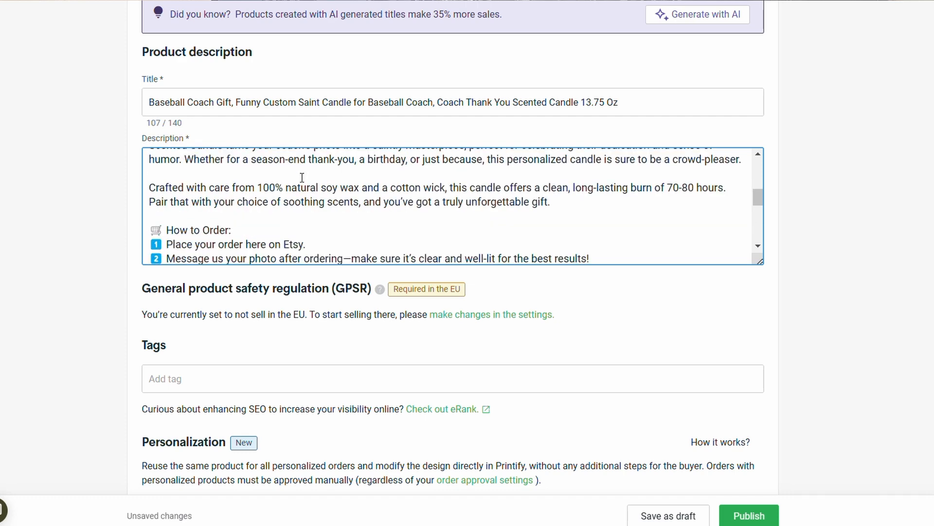
scroll(235, 230, "down", 3)
scroll(236, 231, "up", 5)
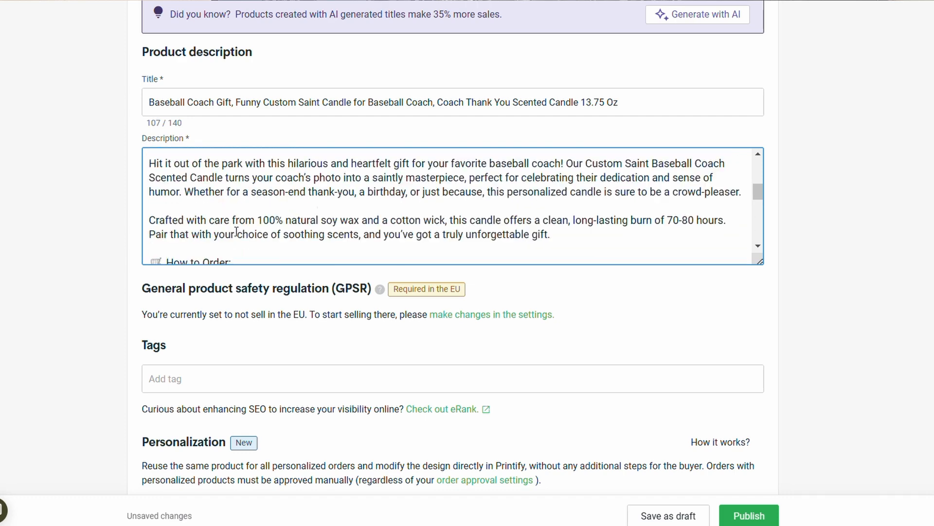
Step: Replace the default personalization instruction for buyers with "coach's name."
scroll(236, 232, "down", 10)
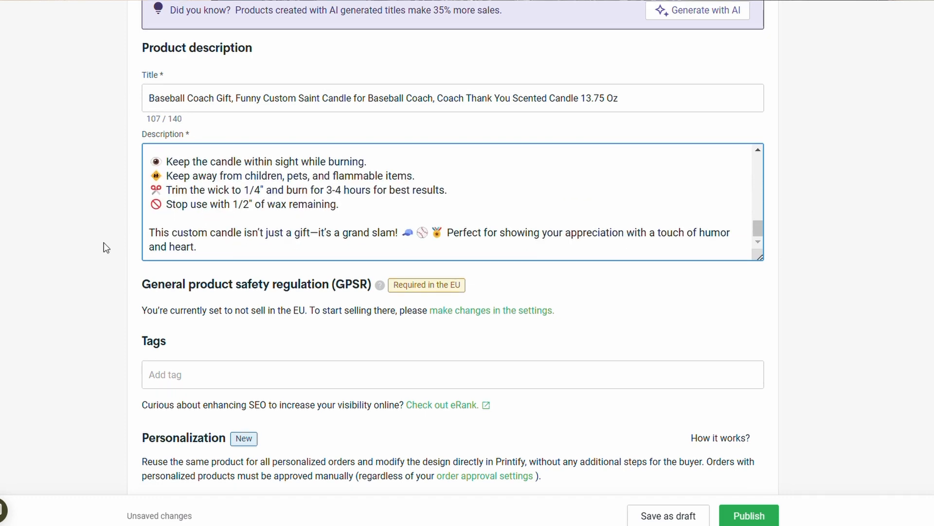
scroll(104, 242, "down", 8)
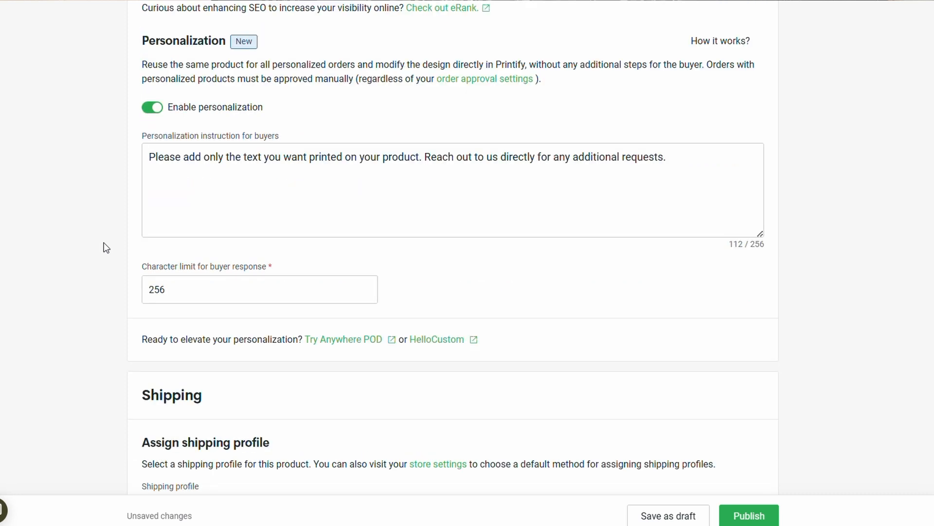
triple_click(200, 170)
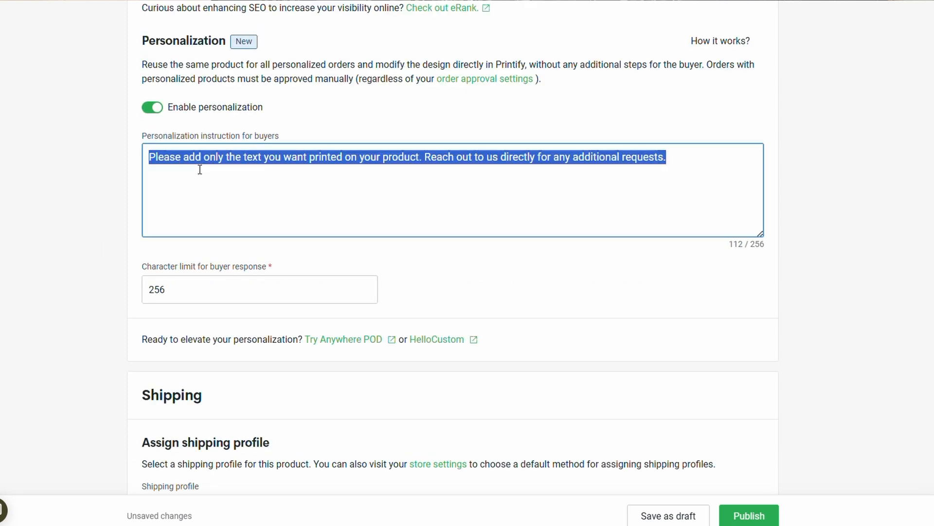
type("coach's name.")
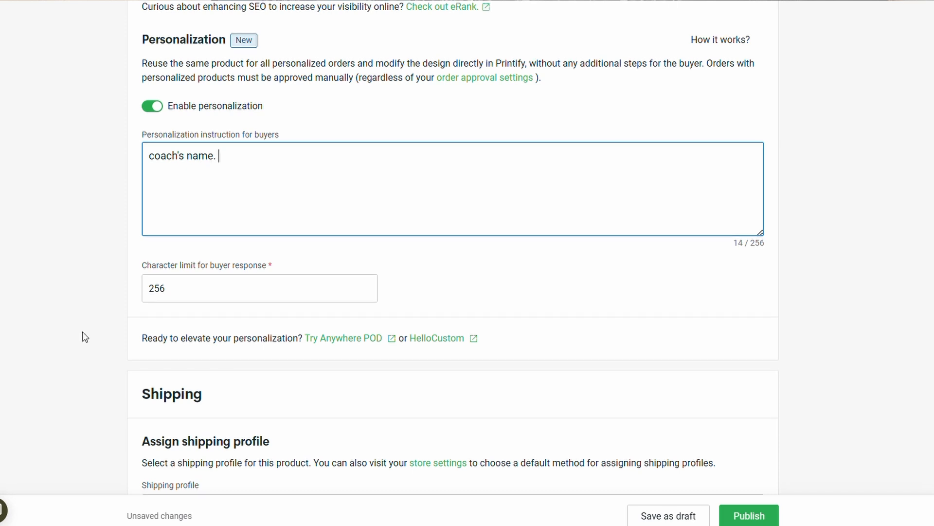
Step: Extend the personalization instruction with "Send us your photo in a message after you order please."
scroll(83, 332, "down", 3)
scroll(83, 332, "up", 3)
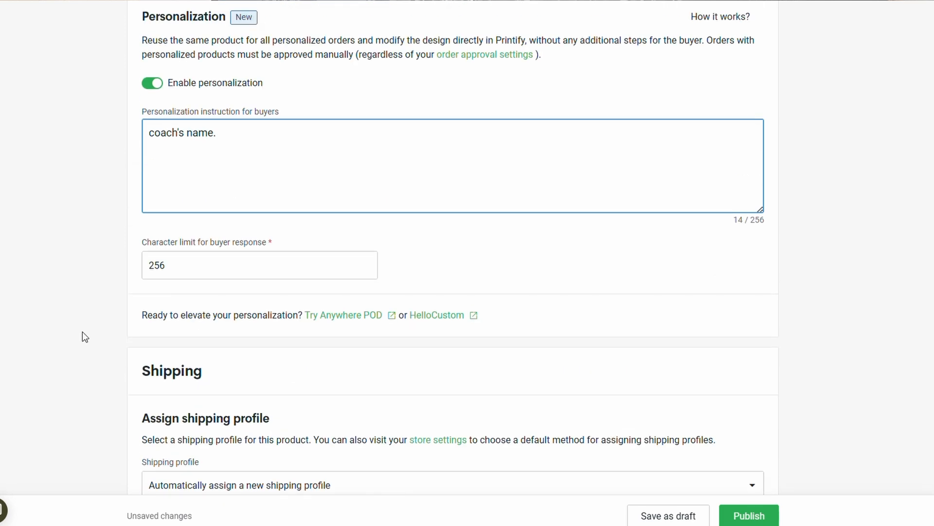
type("e. Send us oyu")
key("BackSpace")
key("BackSpace")
key("BackSpace")
type("your photo in a")
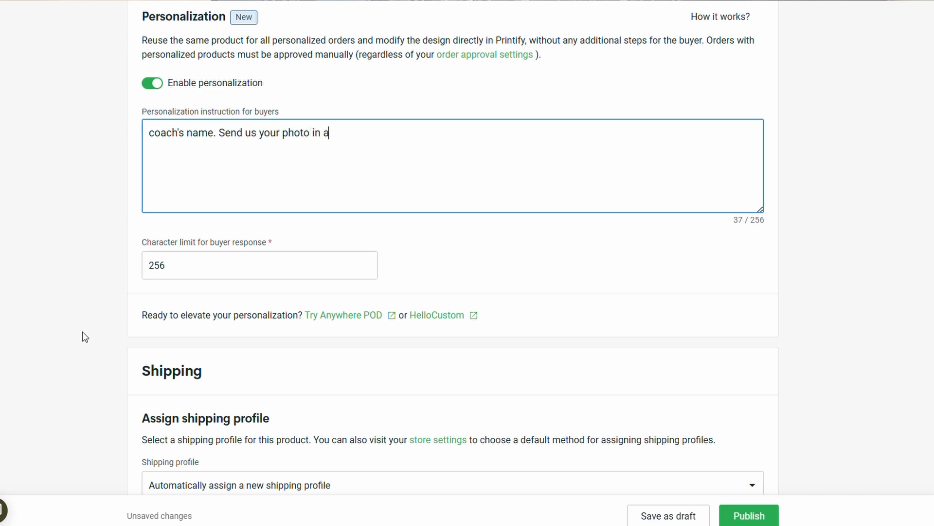
type(" message after ")
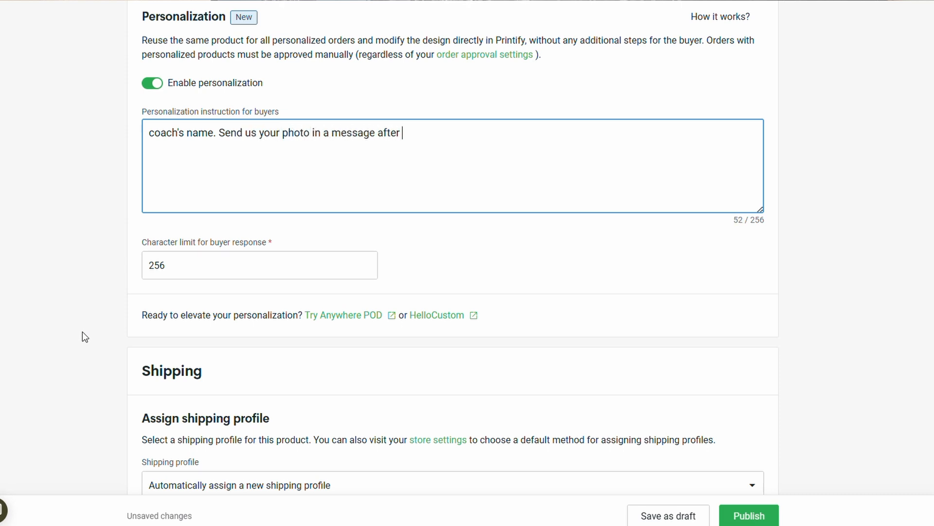
type("you order please.")
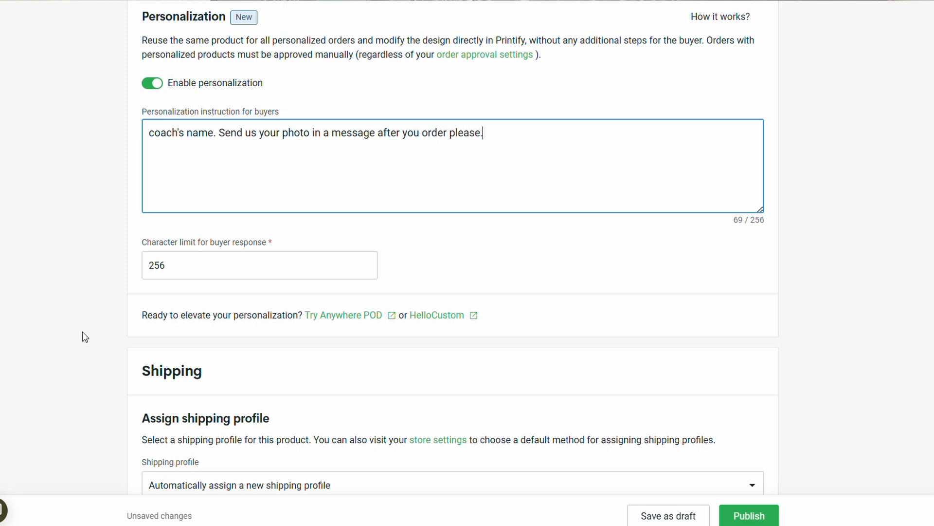
key("BackSpace")
key("BackSpace")
key("BackSpace")
key("BackSpace")
type(".")
scroll(83, 331, "down", 5)
scroll(105, 317, "down", 13)
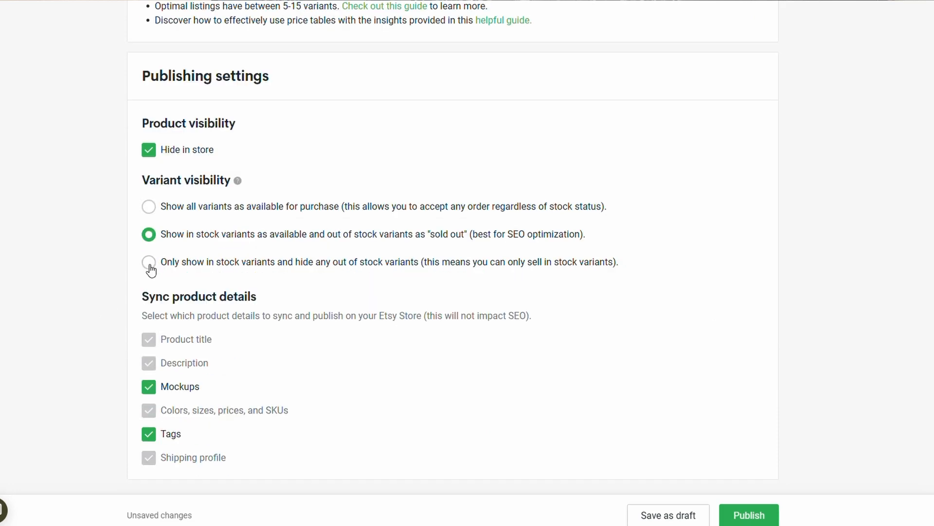
scroll(665, 324, "up", 20)
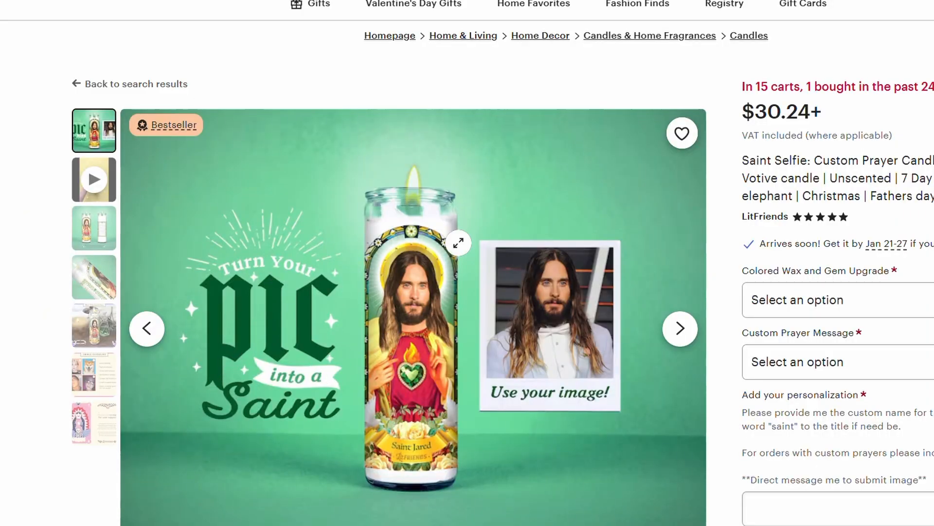
scroll(481, 179, "down", 1)
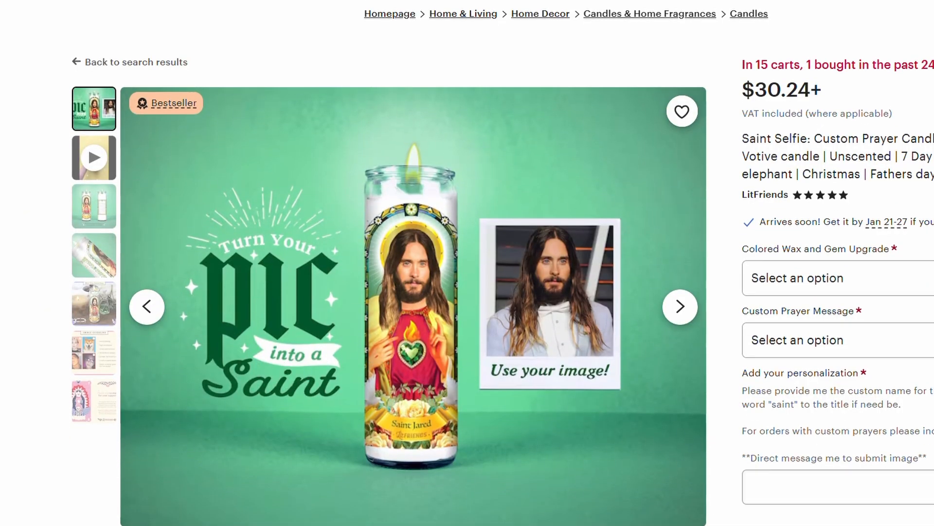
Step: Switch to Canva, duplicate the tab of the YOUR PHOTO UPLOAD design and open the Canva home page in the copy
mouse_move(697, 525)
left_click(741, 500)
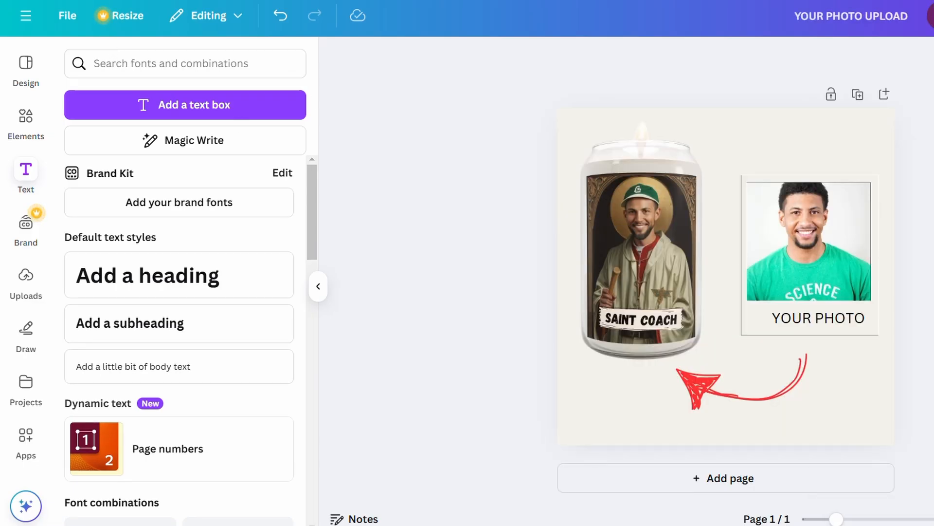
right_click(274, 0)
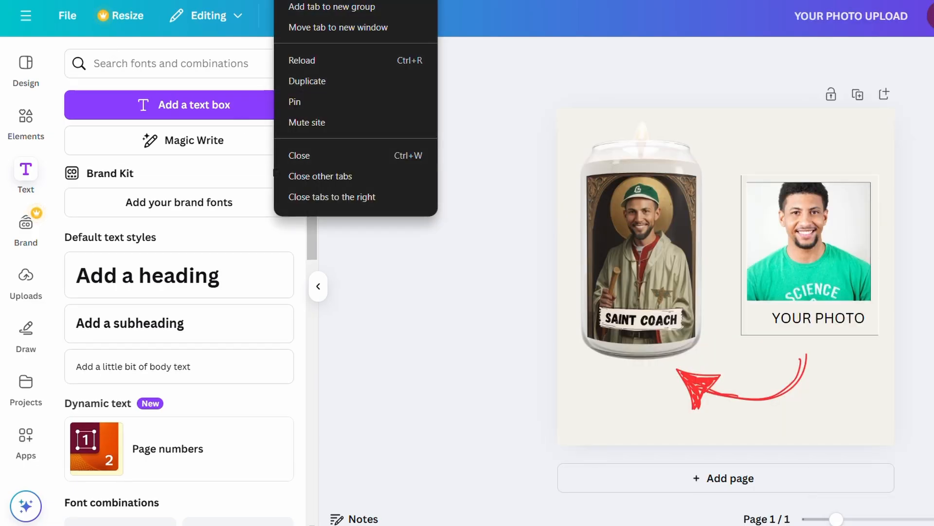
left_click(334, 84)
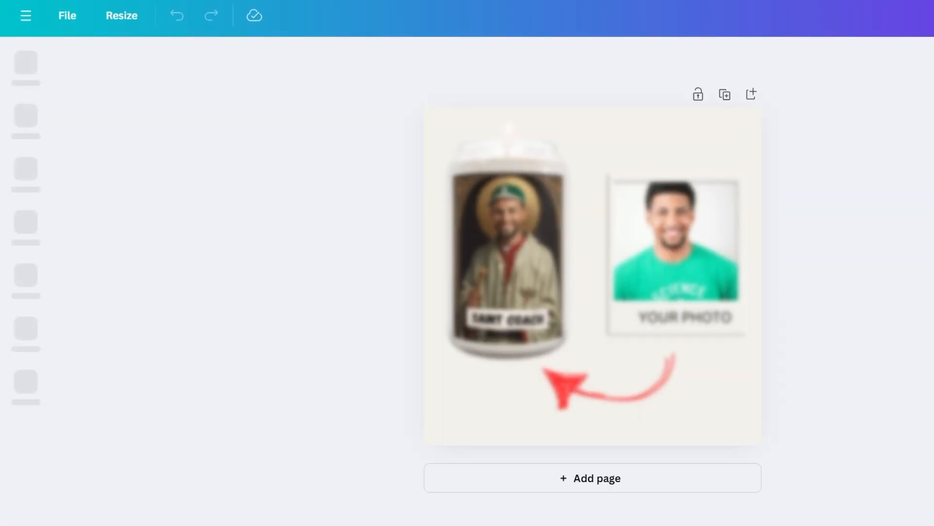
left_click_drag(181, 0, 654, 3)
key("BackSpace")
key("Return")
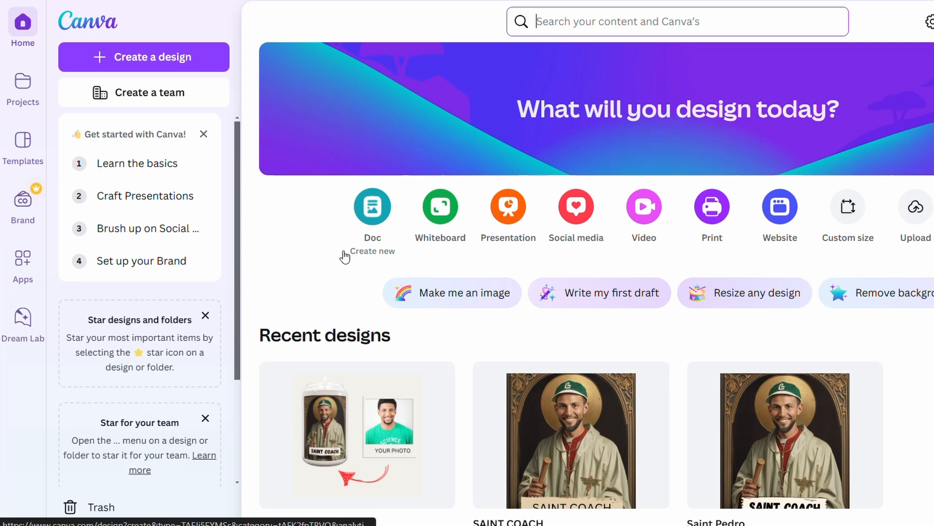
Step: Create a new custom-size design measuring 2040 × 2040 px
left_click(182, 59)
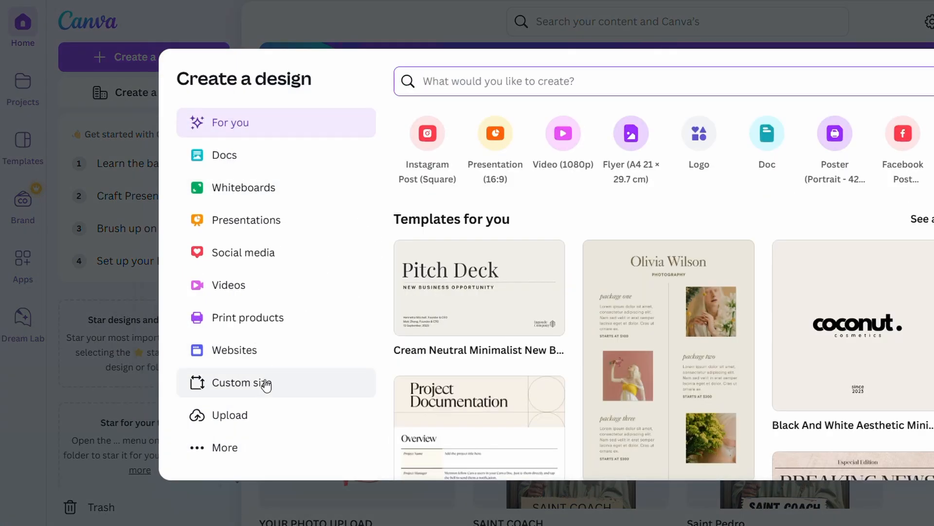
left_click(266, 384)
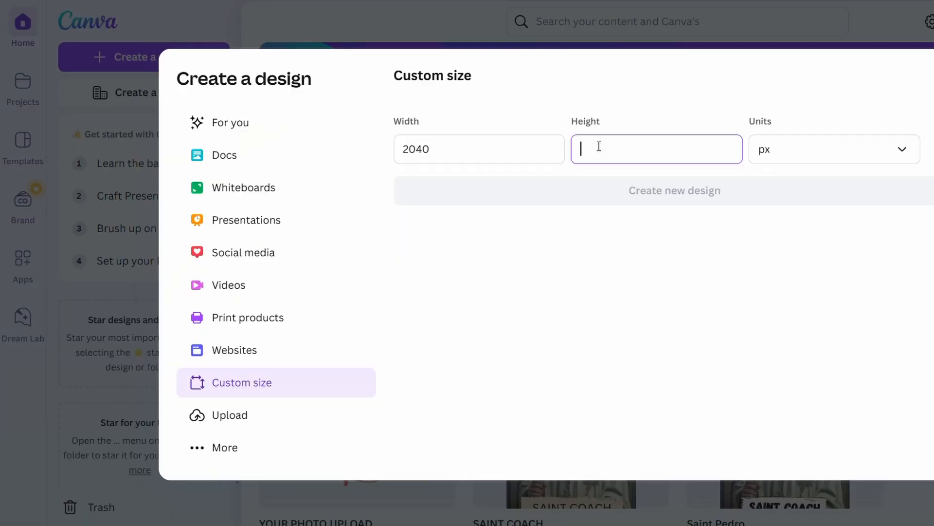
type("2040")
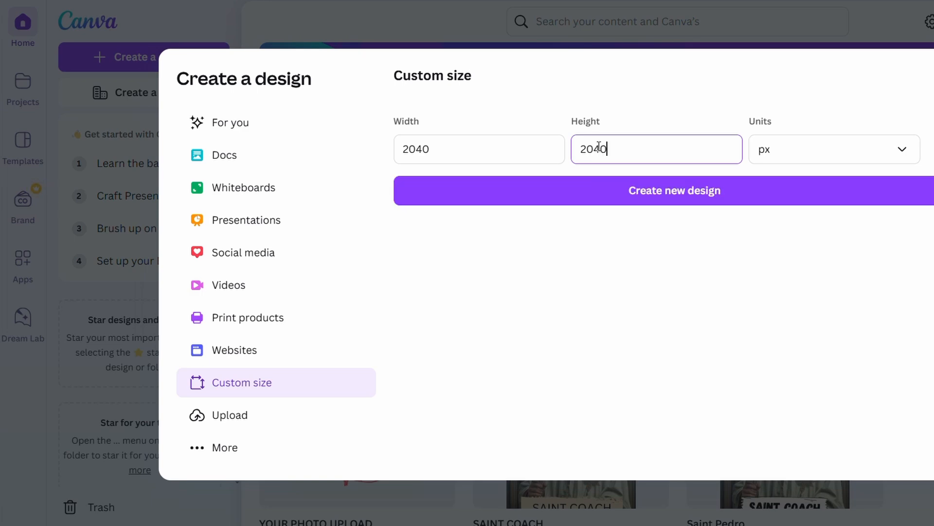
left_click(638, 194)
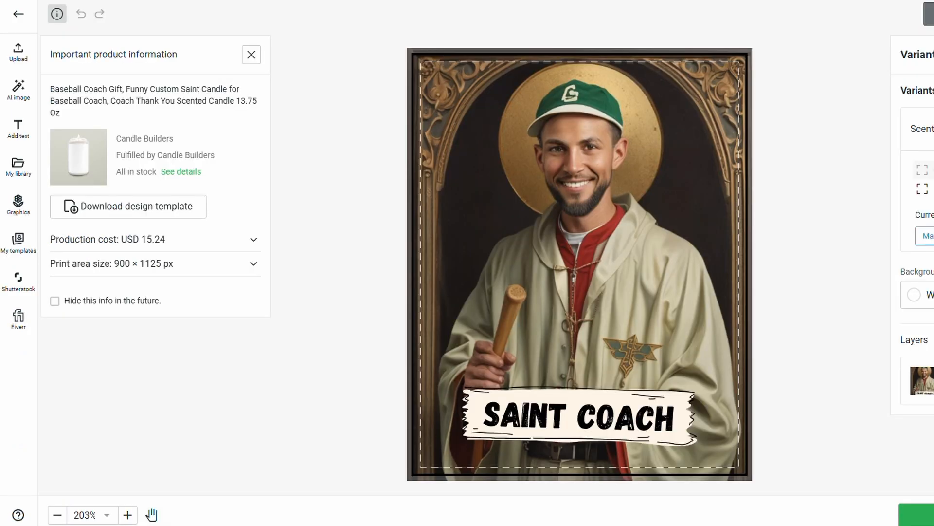
Step: In Printify, preview the Saint Coach candle and save its front mockup image as a PNG
left_click(933, 14)
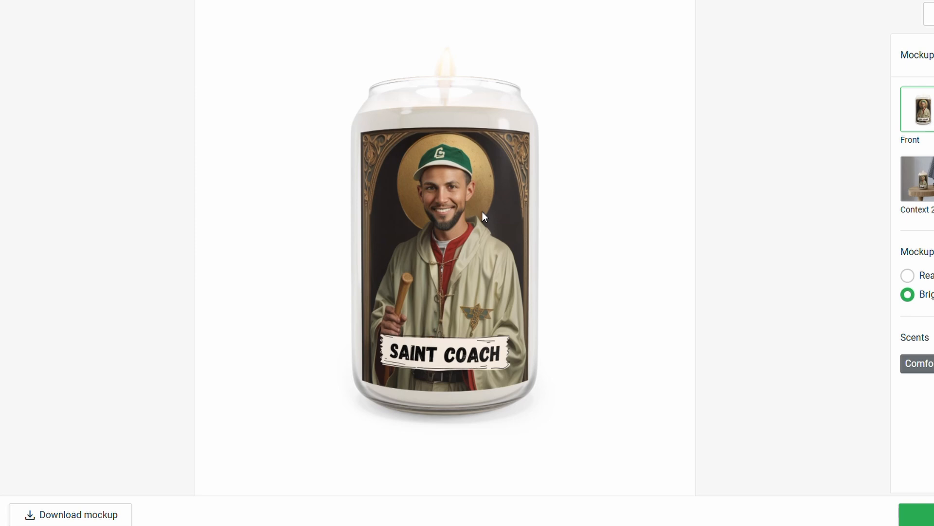
right_click(484, 216)
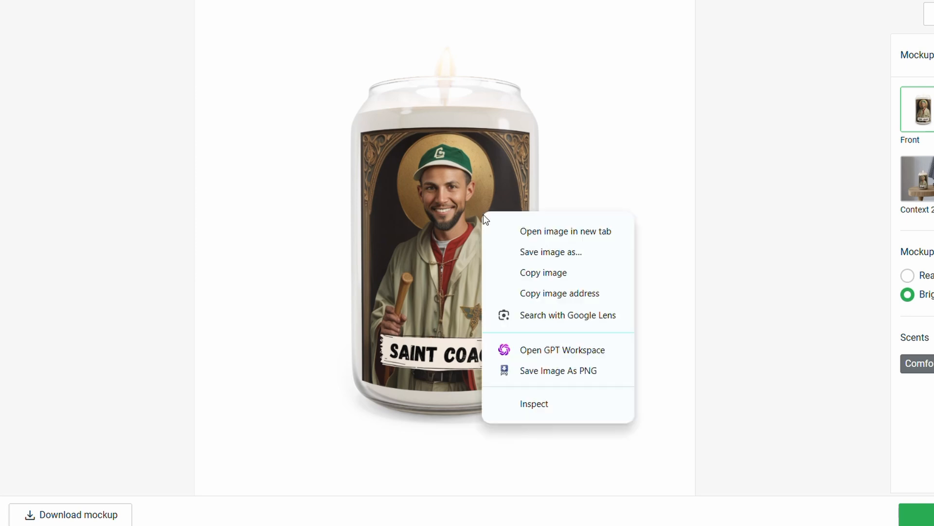
left_click(581, 371)
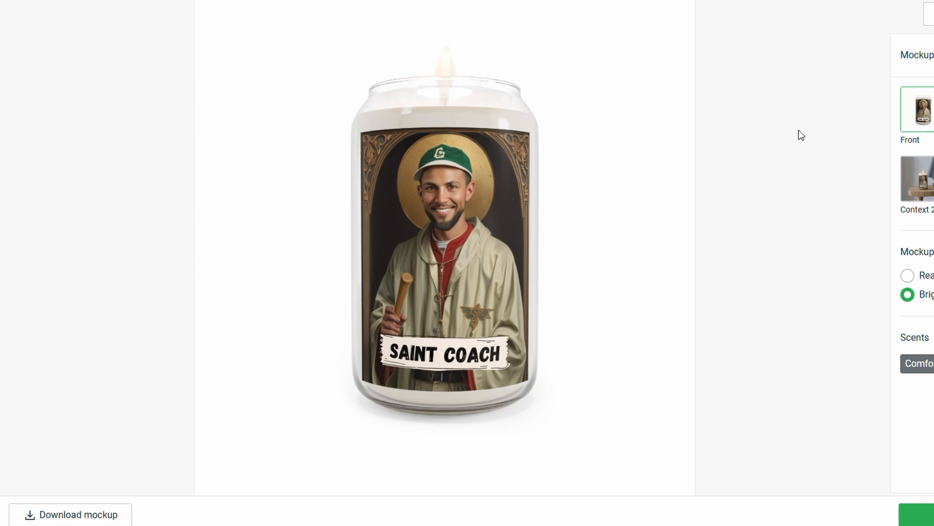
Step: In the new Canva design, align the candle mockup with the page's left edge and enlarge it to most of the page's width
mouse_move(697, 525)
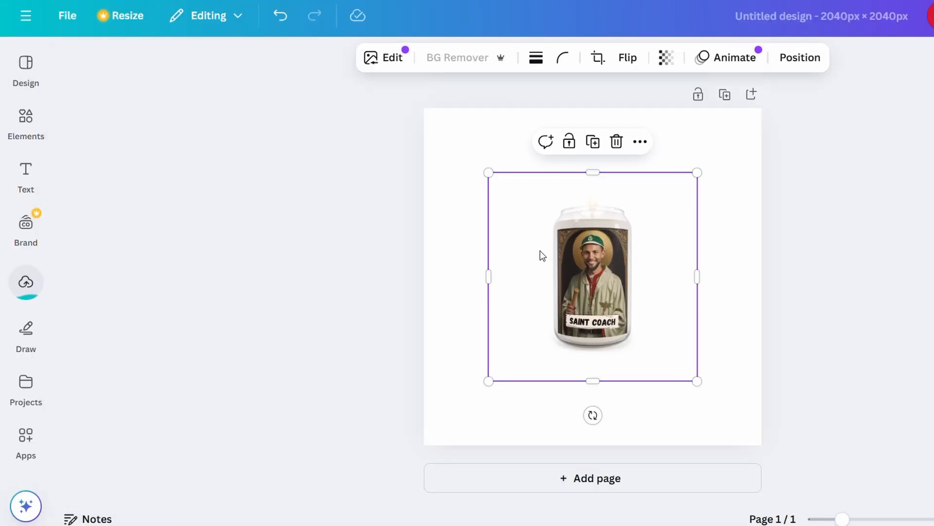
left_click_drag(540, 254, 474, 271)
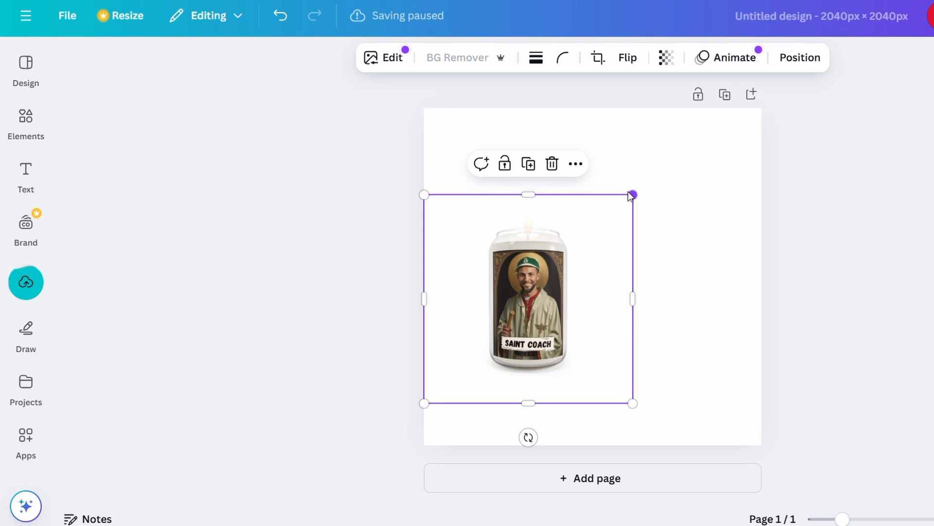
left_click(642, 201)
left_click(566, 272)
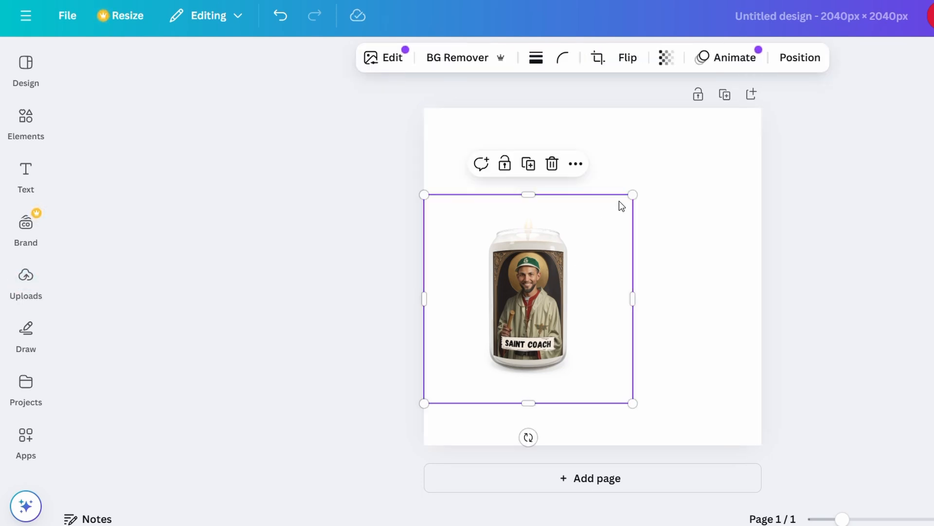
left_click_drag(632, 194, 670, 86)
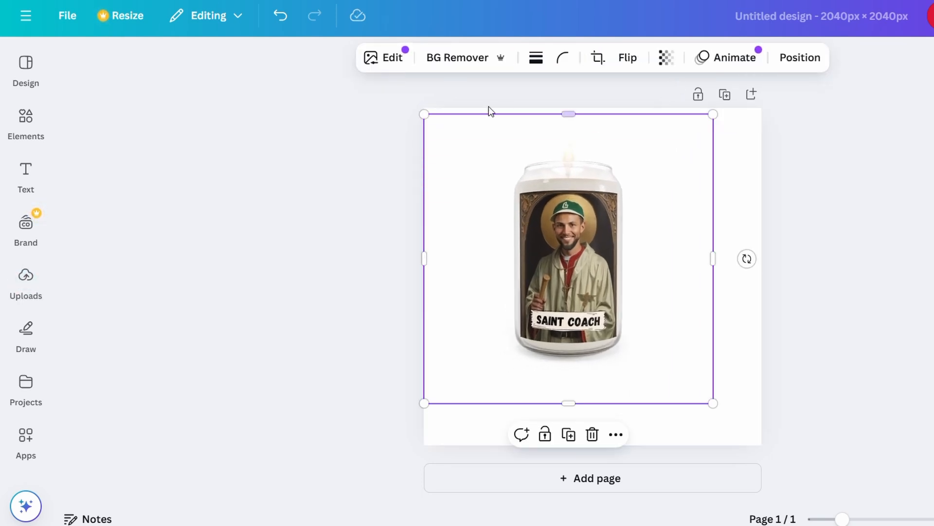
Step: Remove the candle mockup's background and shift the candle to the left half of the page
left_click(466, 61)
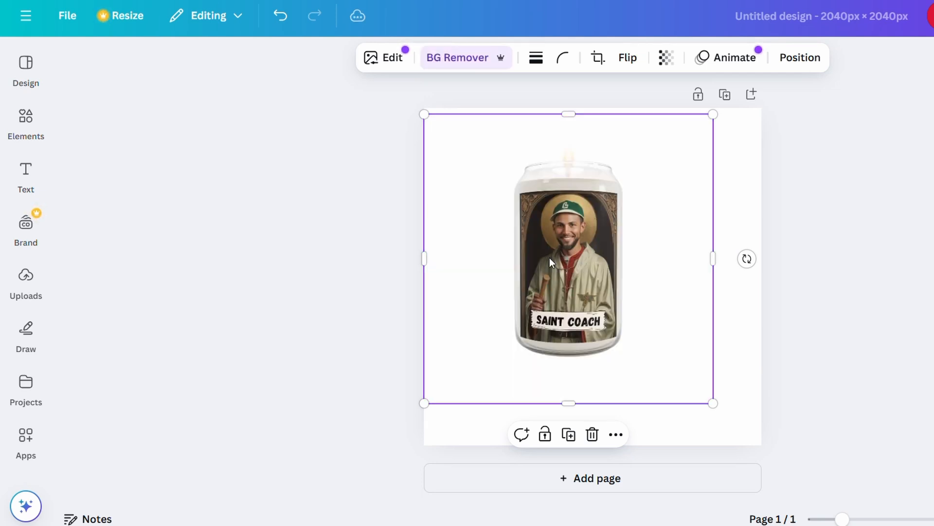
left_click_drag(550, 257, 503, 270)
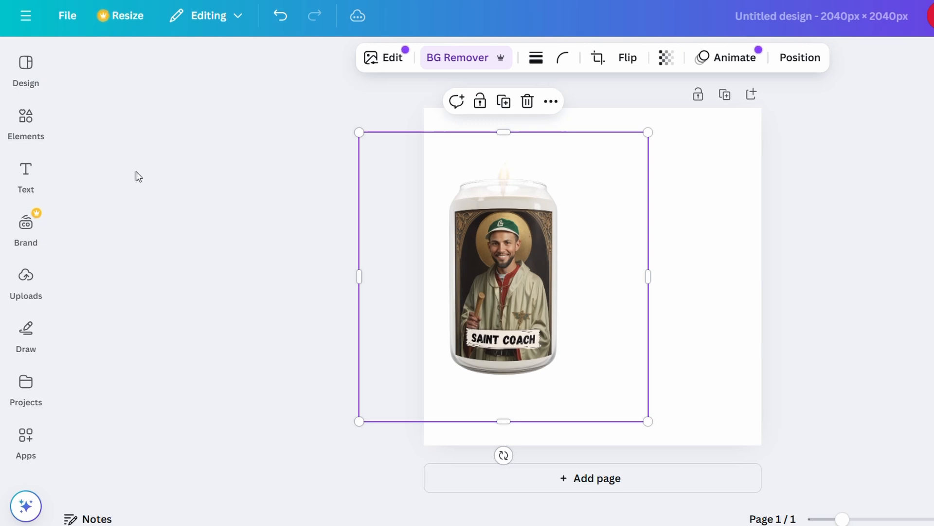
Step: Find a Polaroid-style frame by searching the elements for "photo frame" and place it on the page, to the right of the candle
left_click(29, 128)
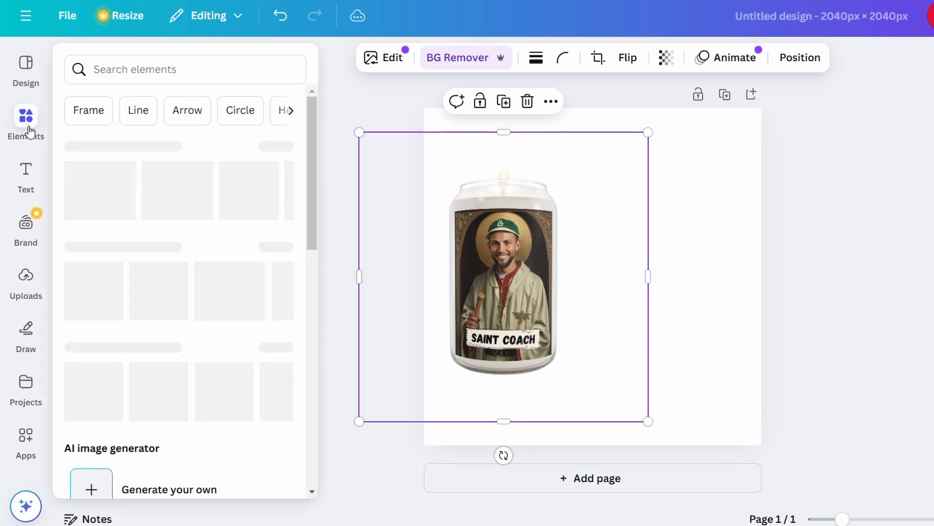
left_click(130, 69)
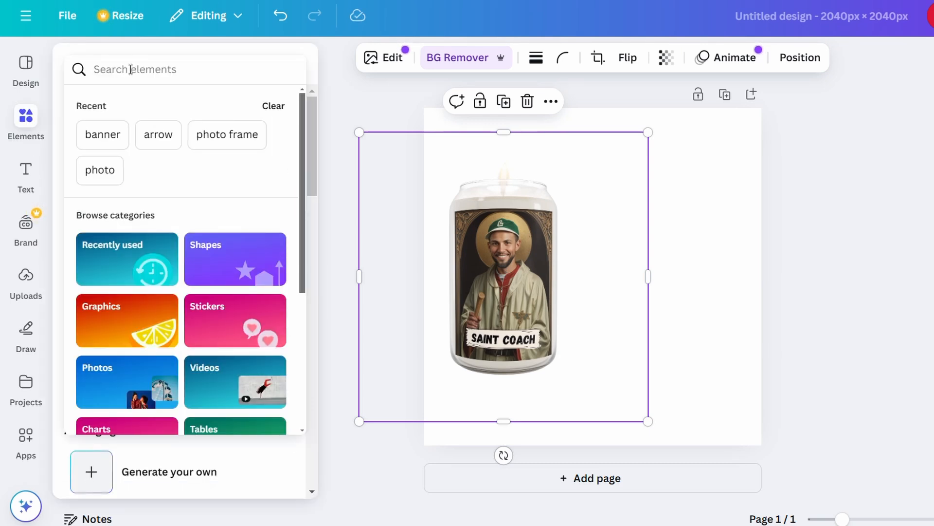
left_click(213, 141)
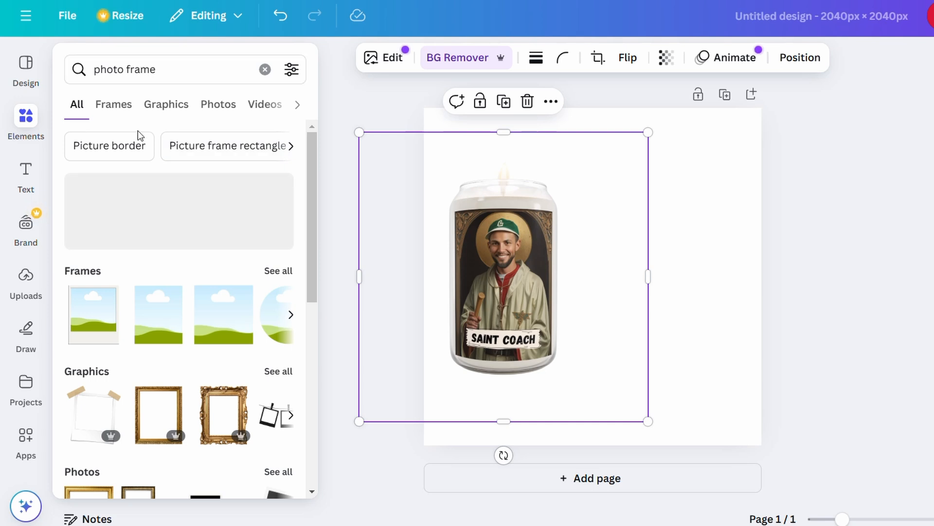
left_click(95, 323)
left_click_drag(536, 271, 605, 247)
left_click_drag(661, 254, 668, 282)
Step: Enlarge and reposition the candle slightly on the left half of the page, and shrink the photo frame beside it
left_click(528, 293)
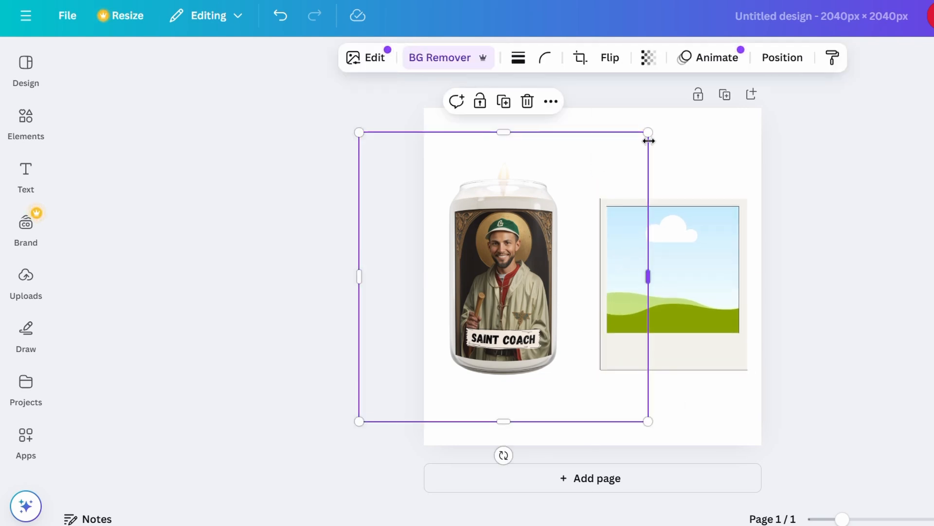
left_click_drag(648, 131, 673, 105)
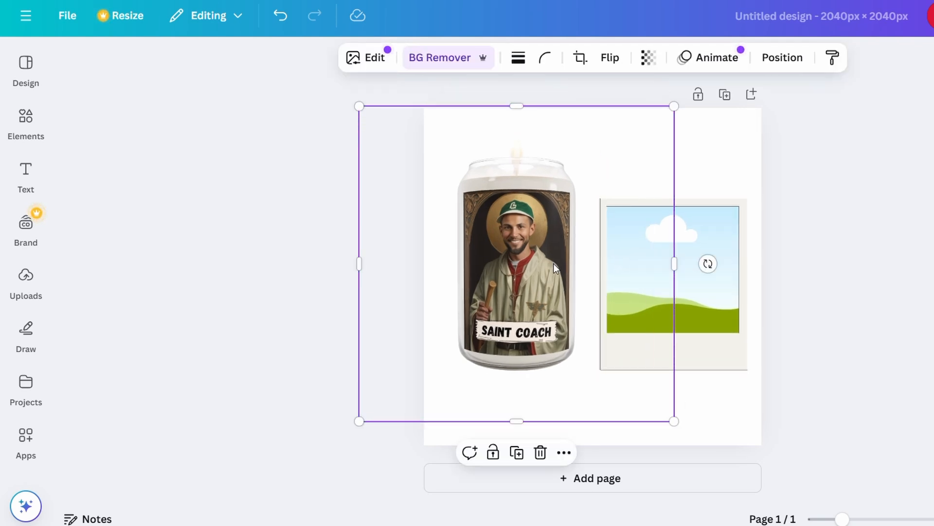
left_click_drag(553, 264, 548, 272)
left_click(696, 295)
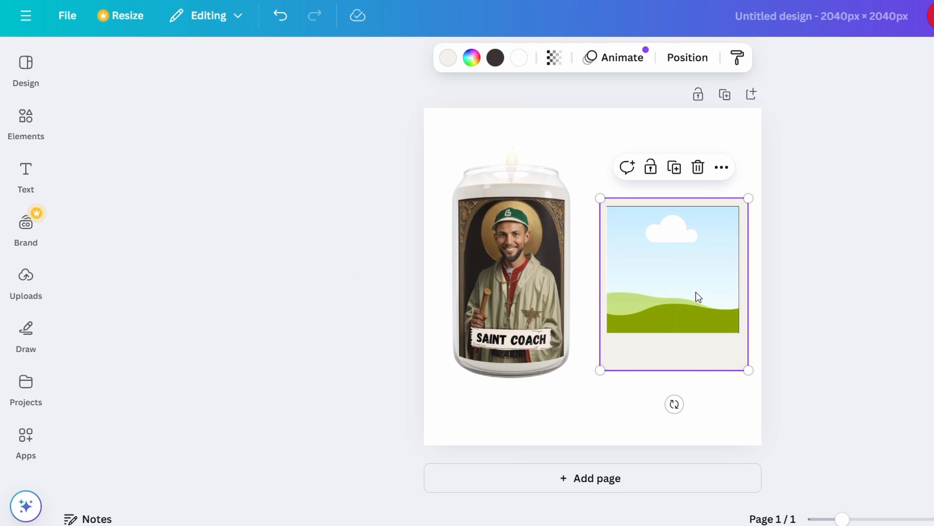
left_click_drag(599, 197, 614, 214)
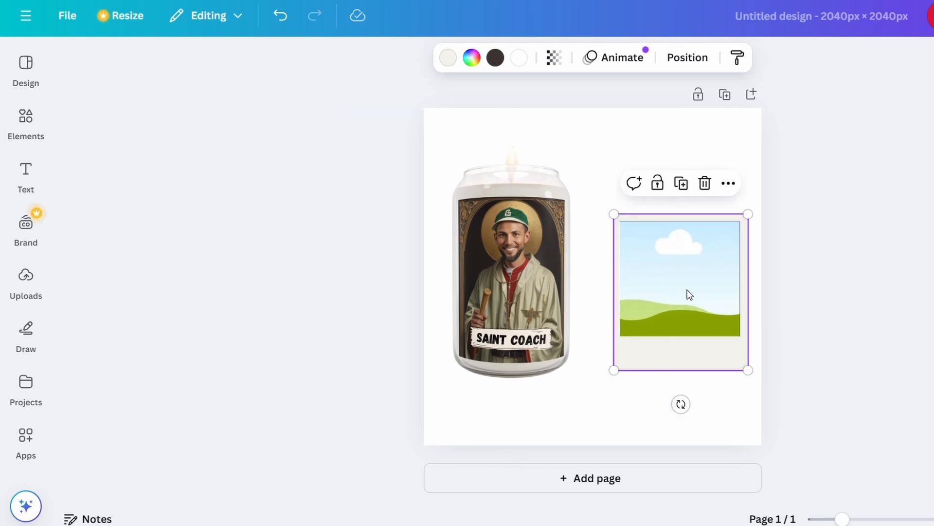
Step: Move the photo frame slightly up and toward the candle, and fill it with the uploaded portrait of the man in the green T-shirt
left_click_drag(688, 291, 678, 280)
left_click(378, 265)
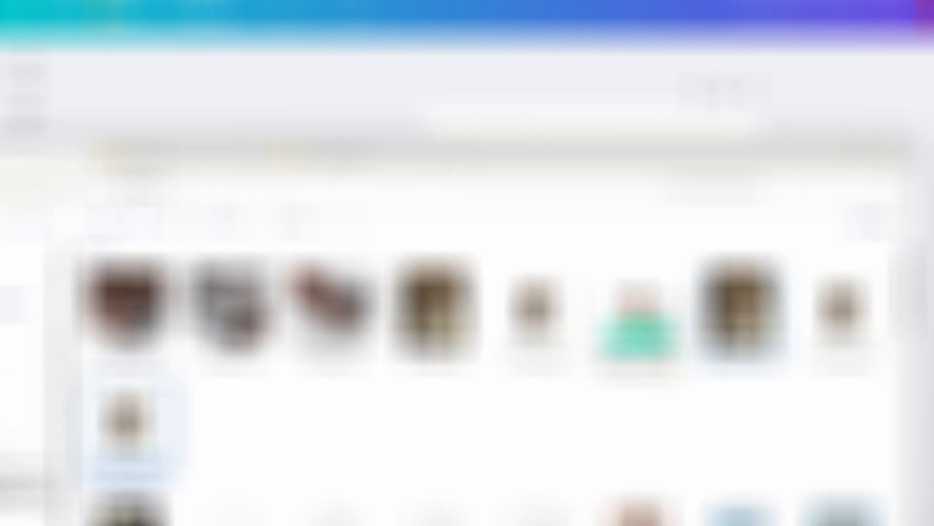
left_click_drag(640, 318, 541, 113)
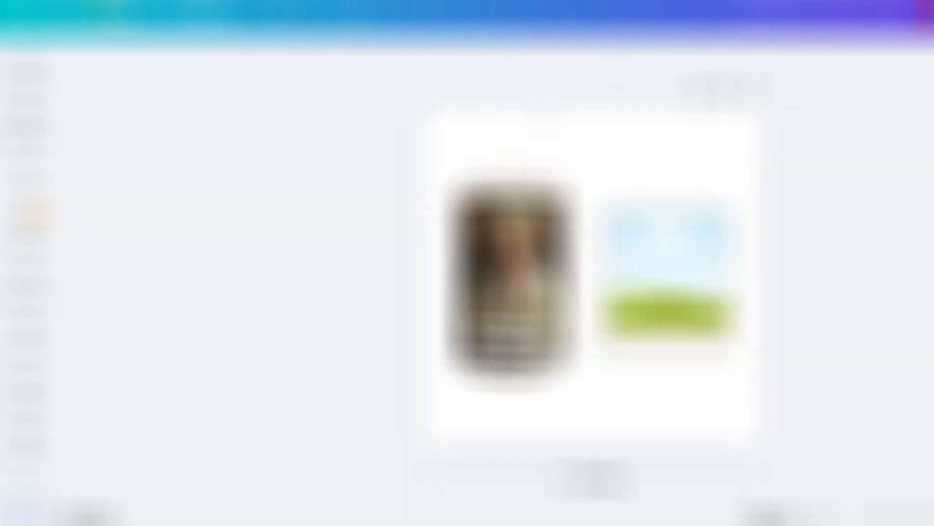
left_click_drag(549, 244, 644, 255)
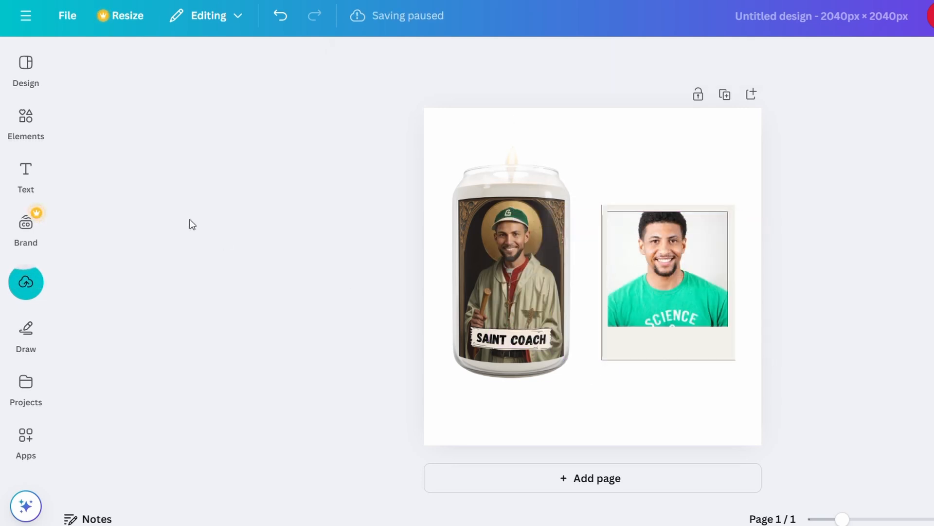
Step: Add the text "YOUR PHOTO" and centre it in the blank strip beneath the portrait in the photo frame
left_click(26, 173)
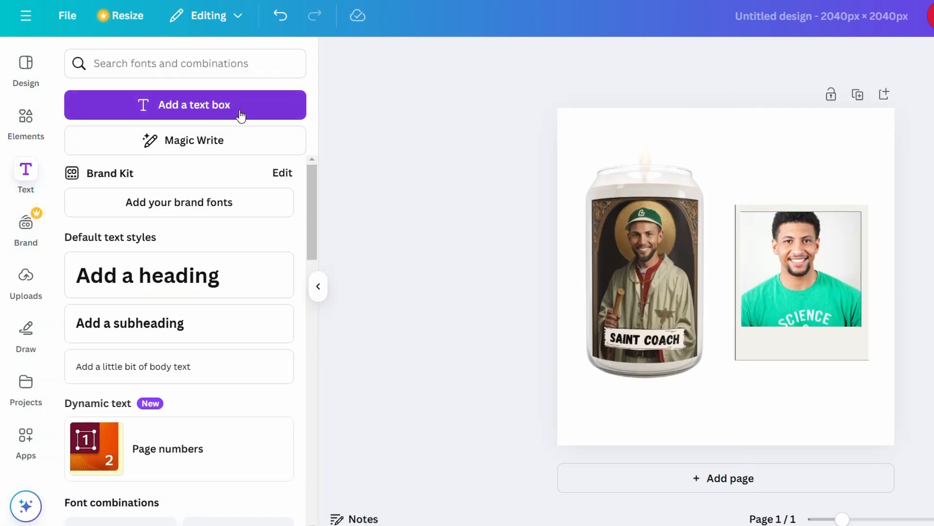
left_click(209, 117)
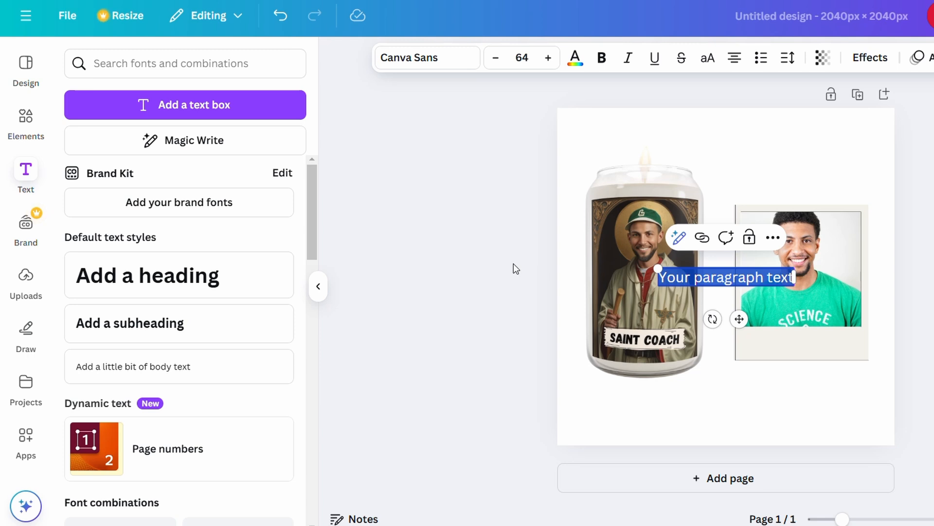
type("YOUR PHOTO")
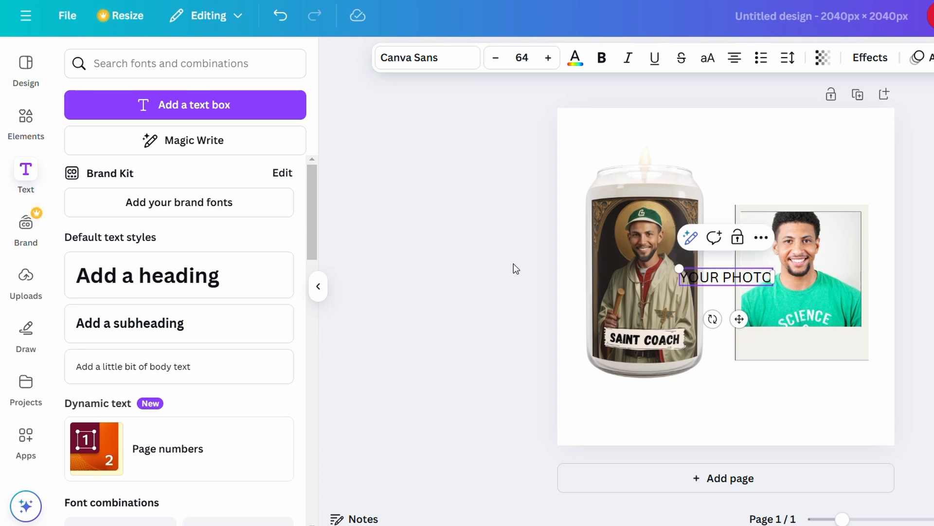
left_click(507, 312)
left_click_drag(710, 282, 778, 351)
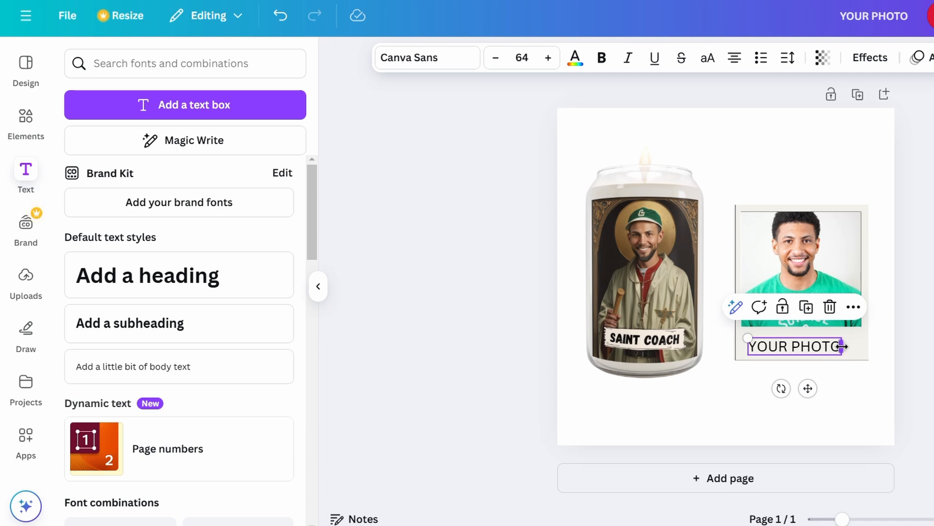
mouse_move(842, 347)
left_mouse_down()
mouse_move(863, 348)
mouse_move(845, 343)
left_mouse_up()
left_click(917, 348)
left_click(843, 343)
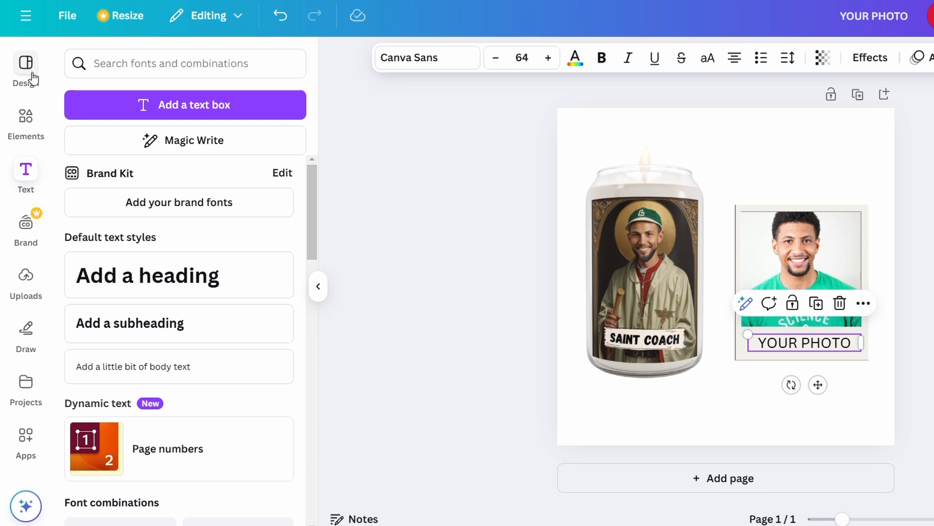
left_click(135, 59)
type("arrow")
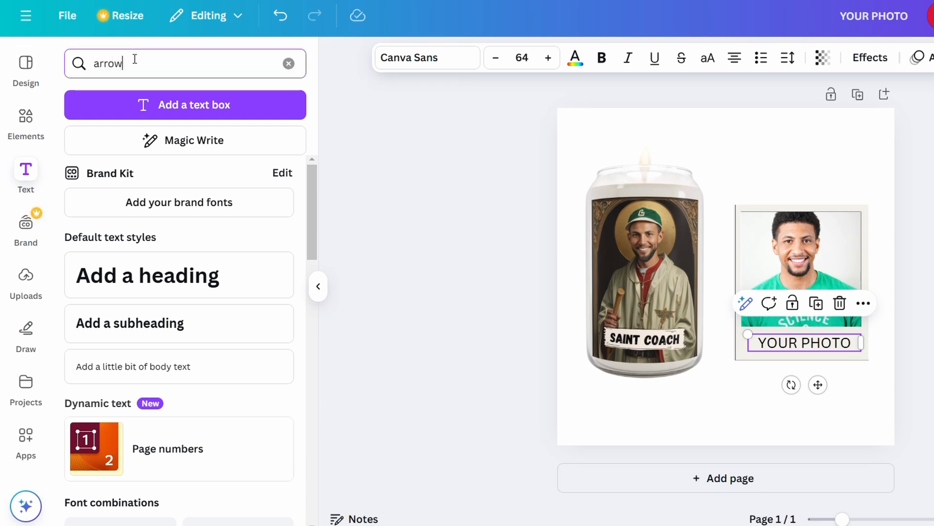
key("Return")
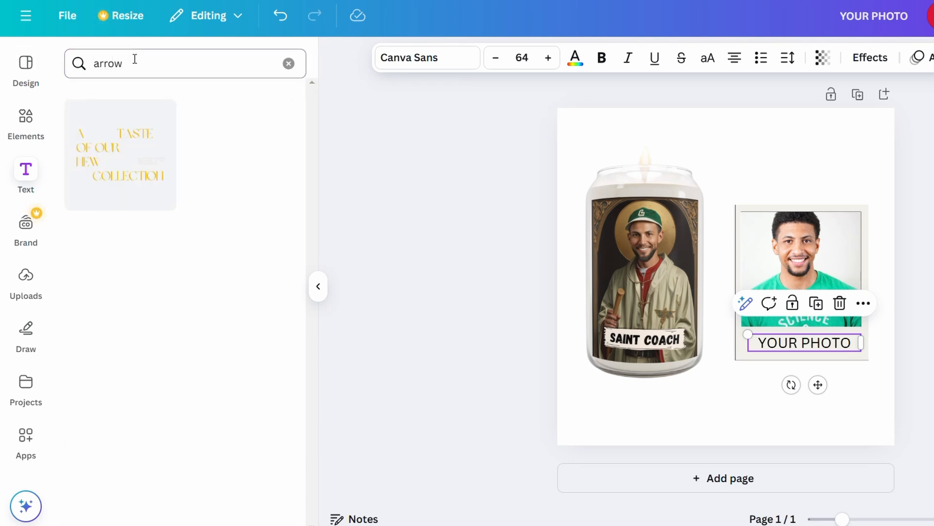
Step: Search the elements for "arrow" and add the hand-drawn curved arrow graphic with the scribbled head to the page
left_click(22, 104)
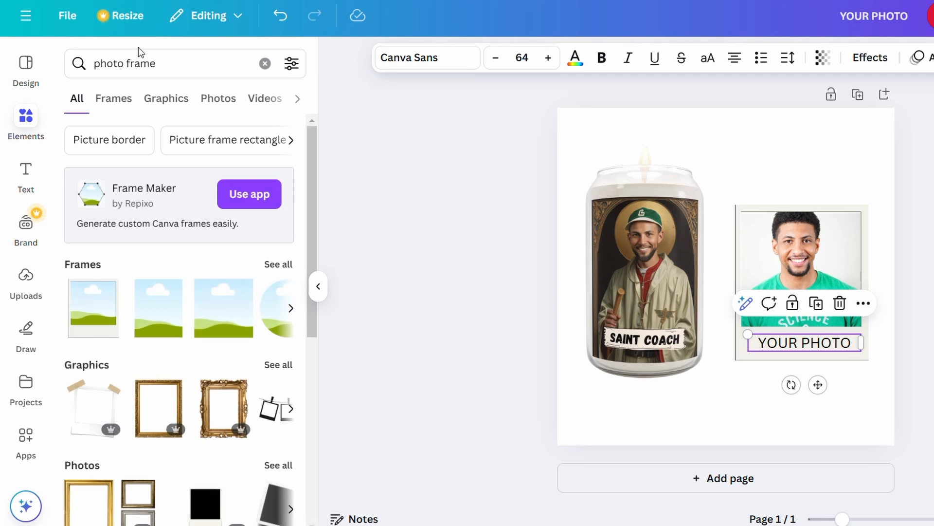
left_click(144, 49)
triple_click(143, 53)
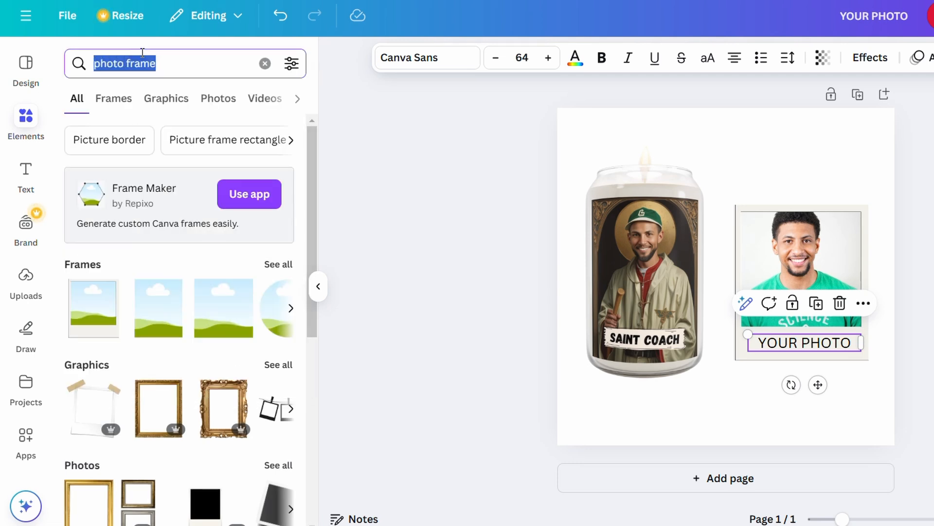
type("arrow")
key("Return")
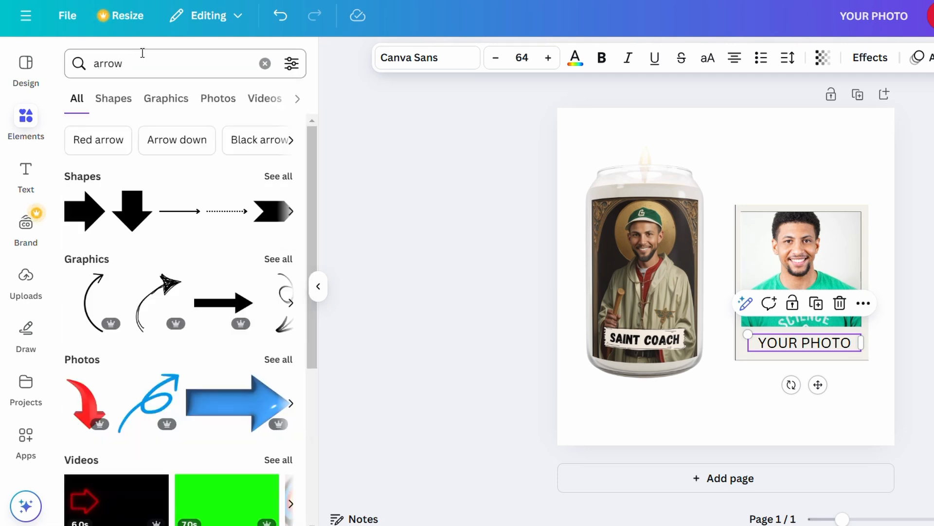
left_click(274, 258)
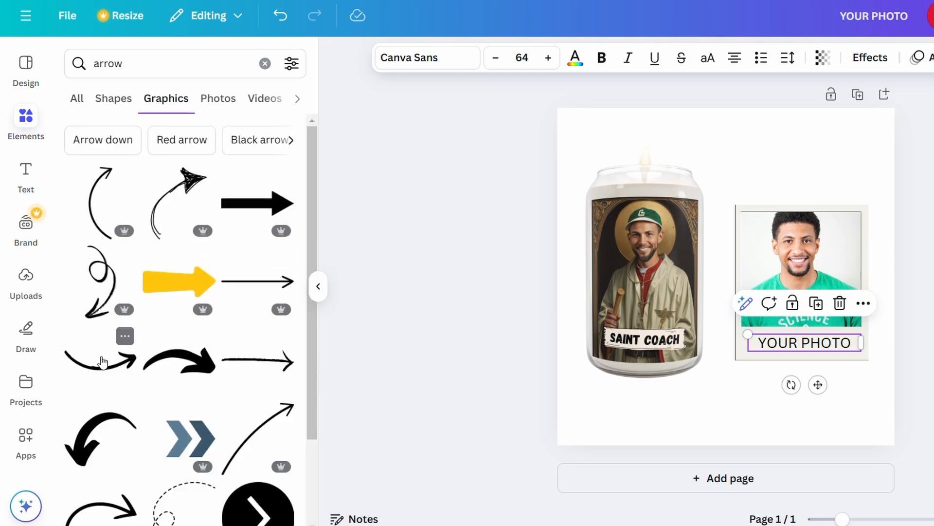
left_click(165, 209)
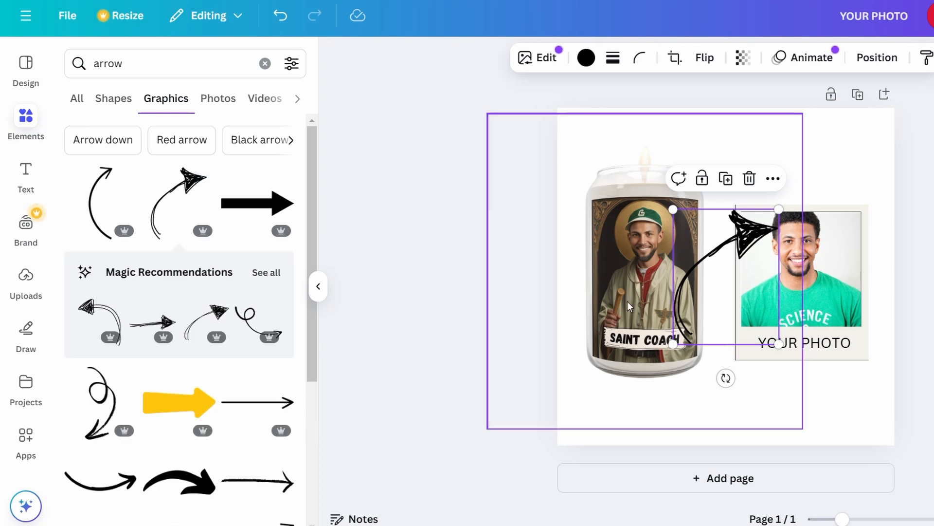
Step: Recolour the arrow to the bright red from the default solid colours
left_click(586, 58)
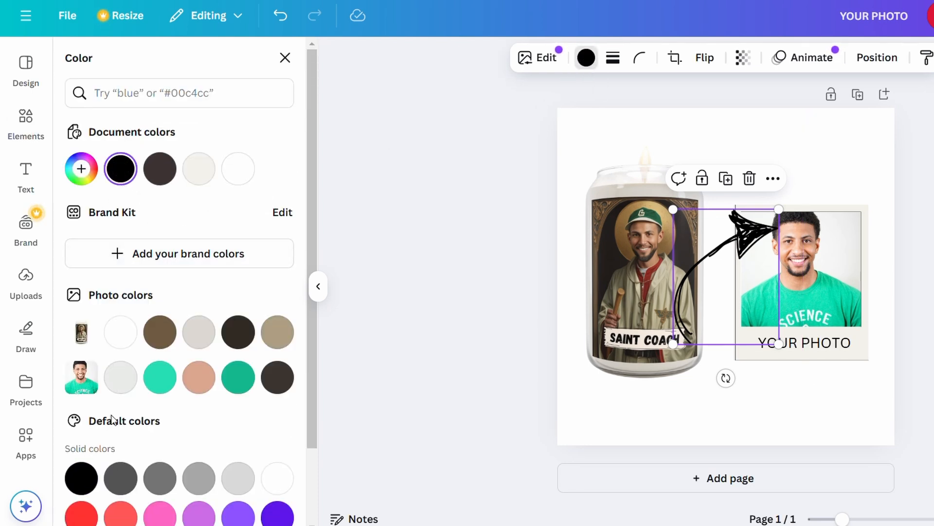
scroll(110, 429, "down", 2)
left_click(81, 427)
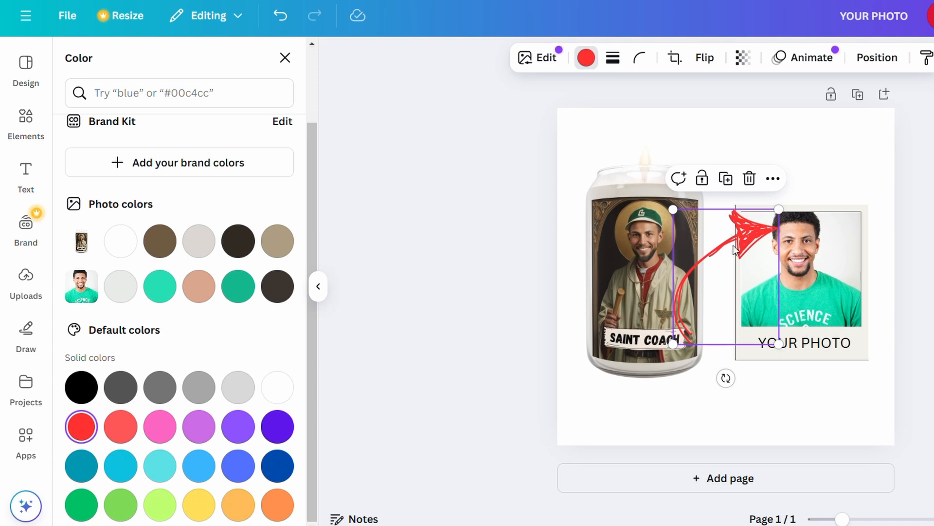
Step: Rotate the arrow and place it below the candle and the photo, curving from the photo frame toward the candle's base
left_click_drag(734, 245, 743, 330)
left_click_drag(733, 448, 847, 265)
key("Escape")
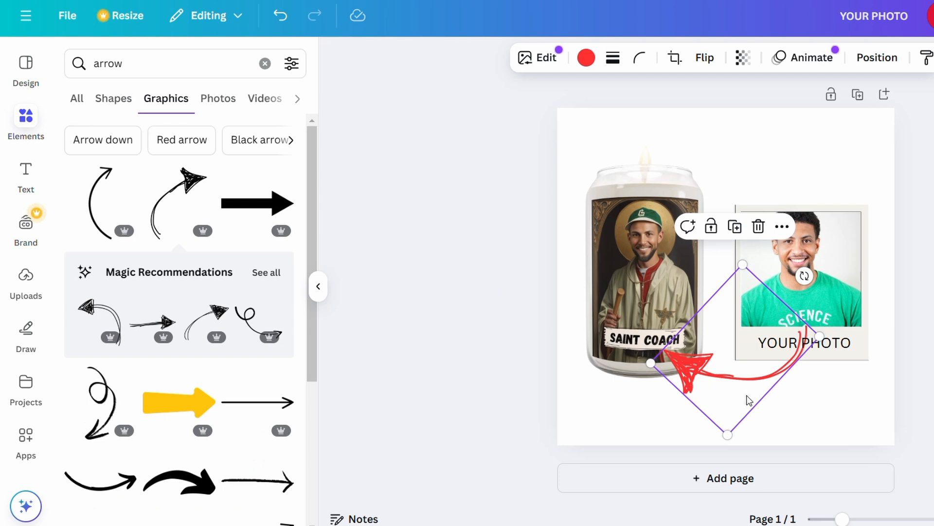
left_click_drag(744, 403, 747, 425)
left_click(387, 346)
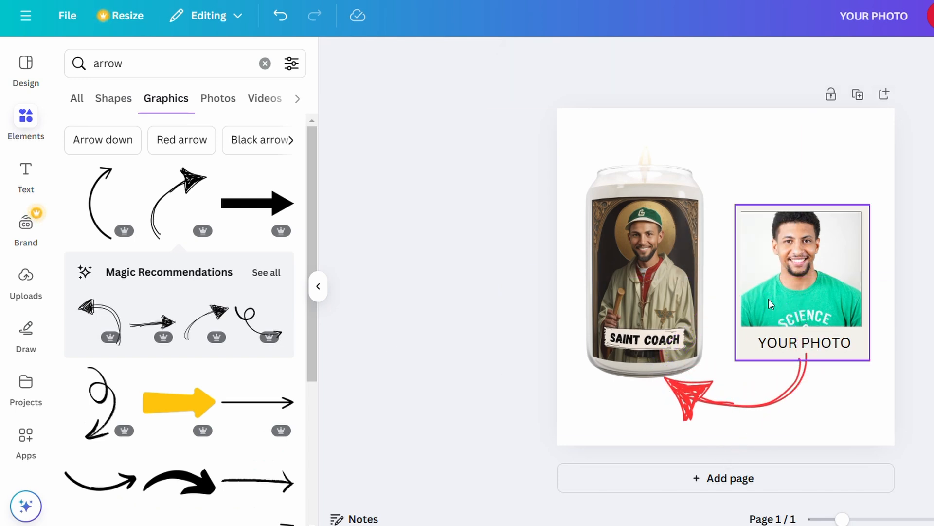
Step: Shift the candle and the captioned photo frame slightly upward, and give the page the light off-white document colour as its background
left_click_drag(932, 248, 648, 285)
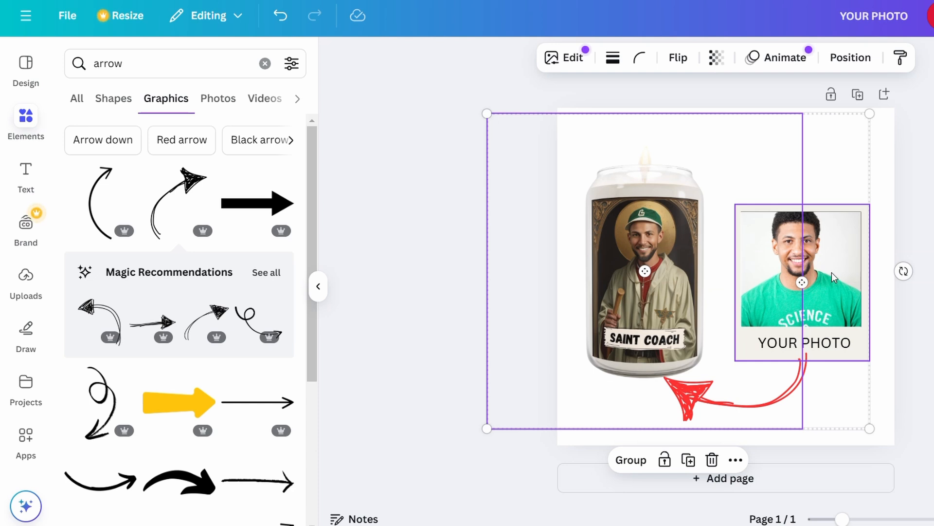
left_click_drag(831, 272, 833, 249)
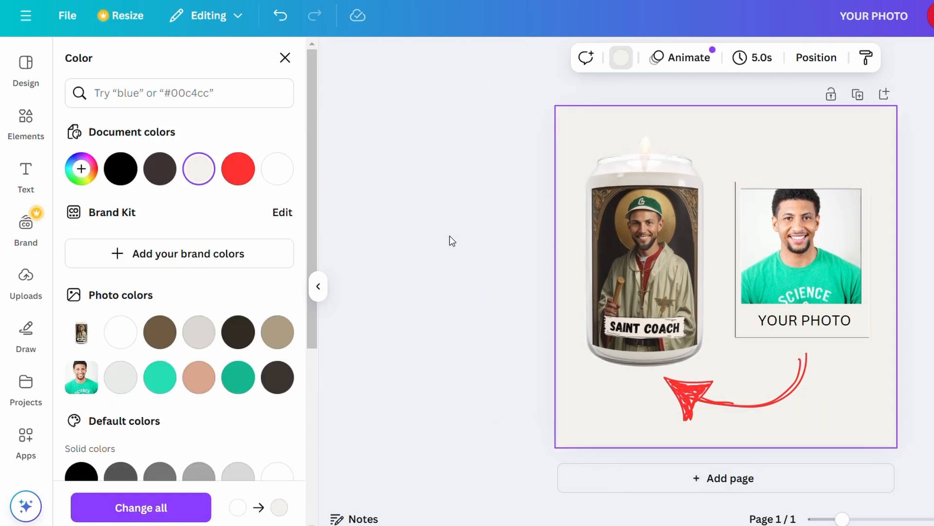
left_click(449, 236)
left_click(450, 236)
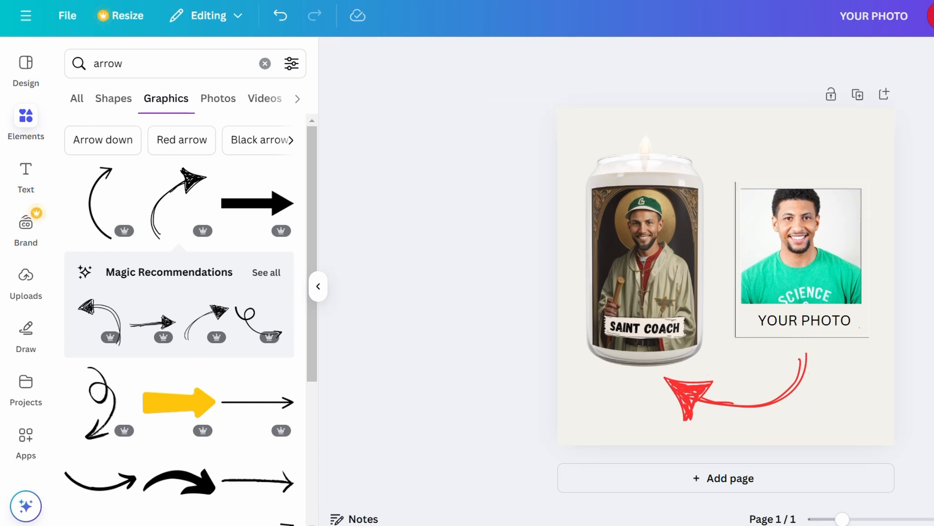
Step: Enlarge the candle mockup and reposition it so it fills most of the page height beside the photo frame
left_click(633, 280)
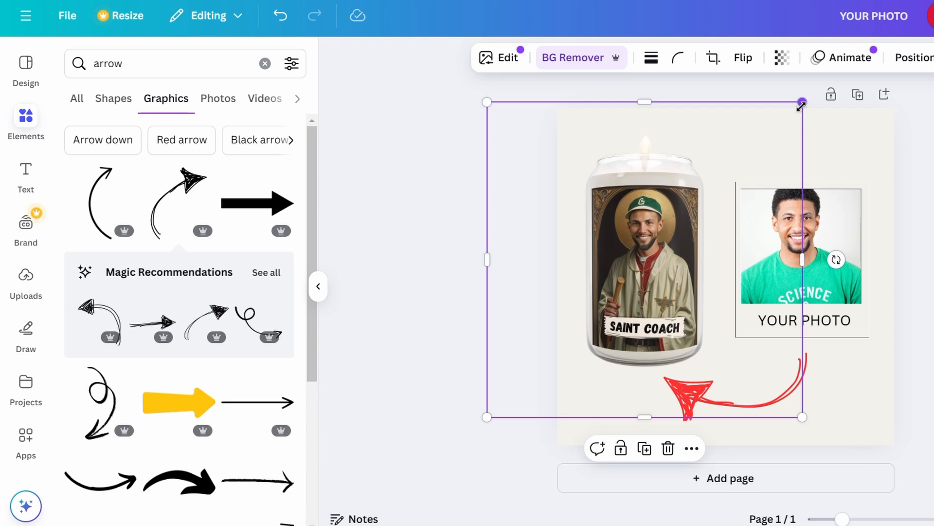
left_click_drag(801, 105, 876, 34)
left_click_drag(705, 192, 652, 244)
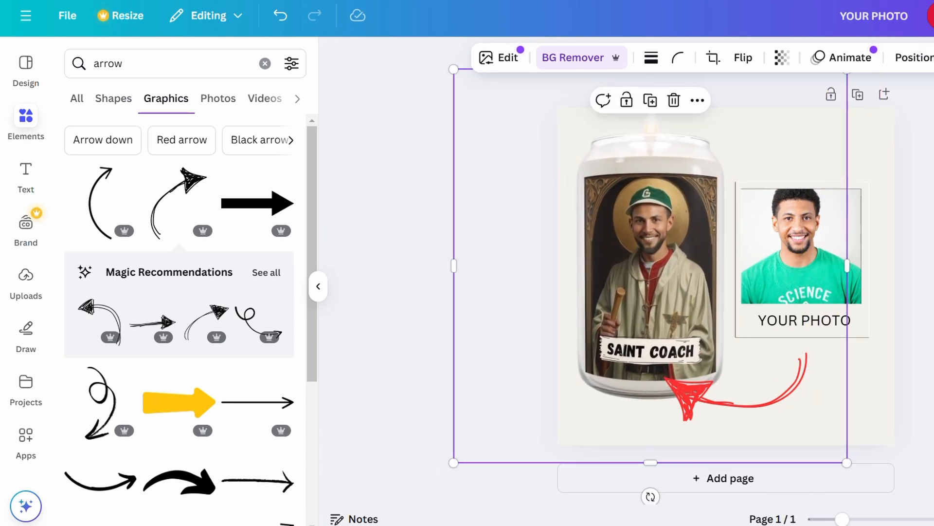
key("Escape")
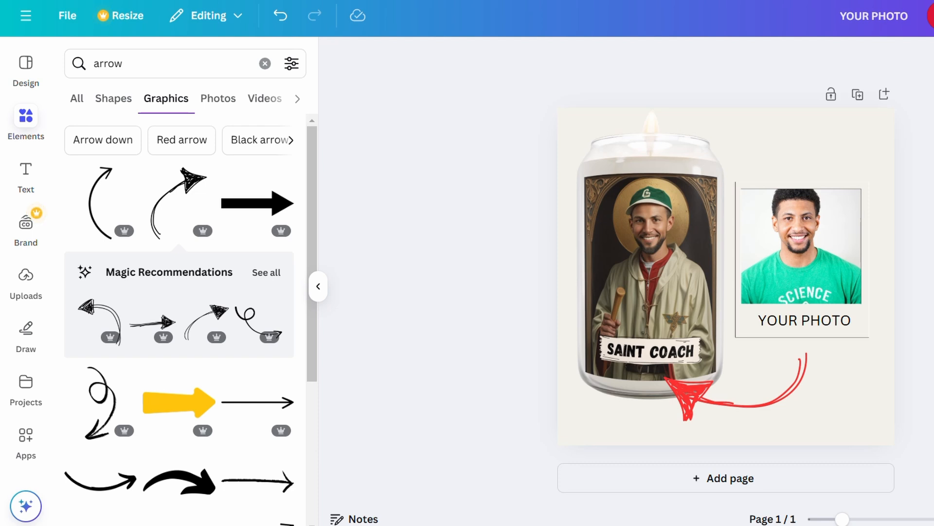